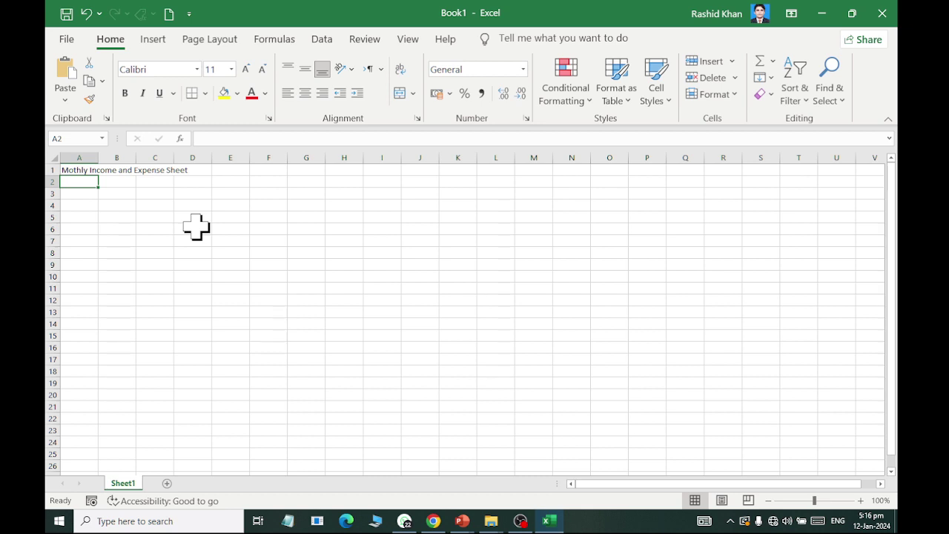
- Select cell A1 containing the heading 'Mothly Income and Expense Sheet'
{"action": "left_click", "coordinate": [77, 170]}
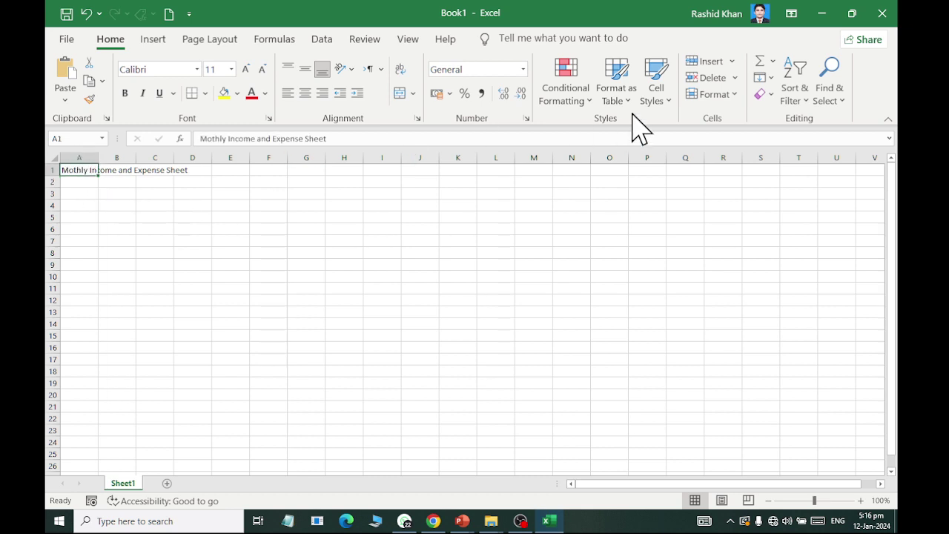
- Insert a row above the heading and enter 'Company / Business Name' in A1
{"action": "left_click", "coordinate": [730, 60]}
{"action": "left_click", "coordinate": [738, 104]}
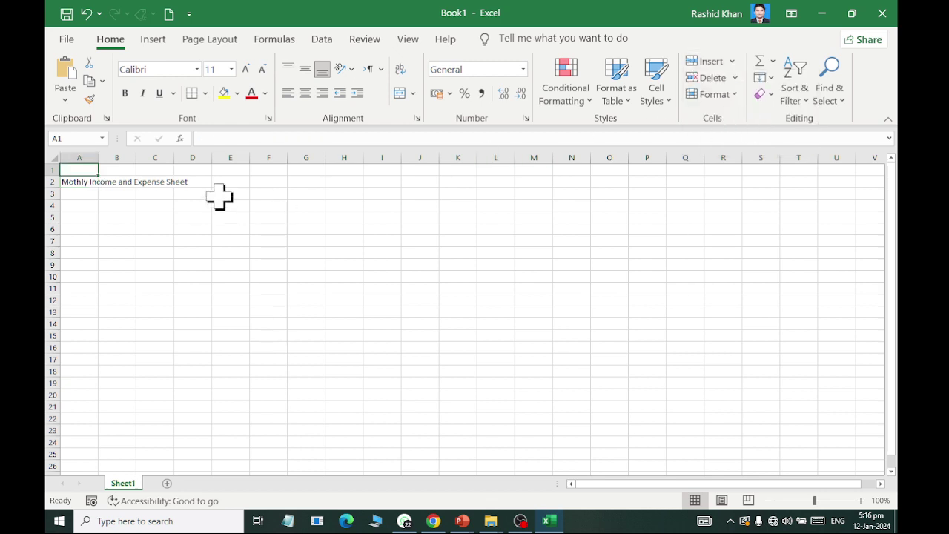
{"action": "type", "text": "Company / Bu"}
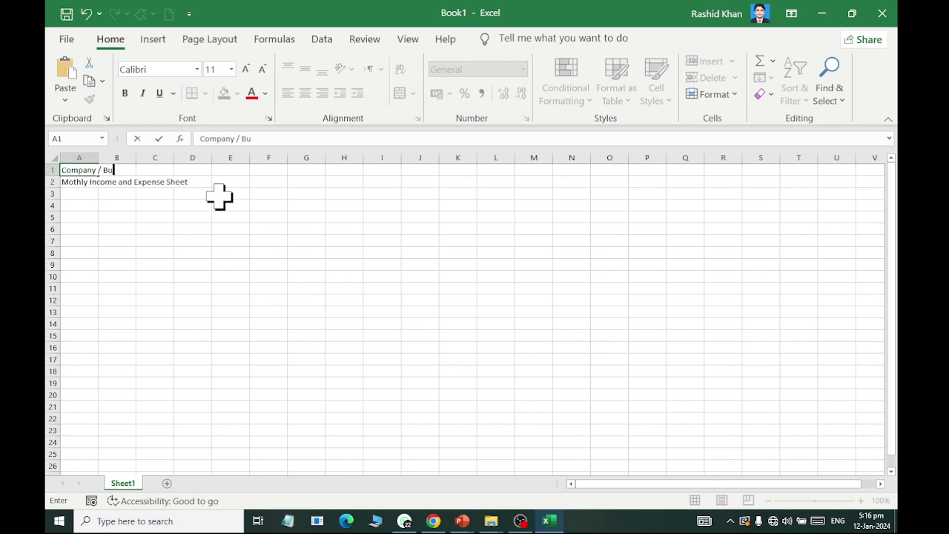
{"action": "key", "text": "Return"}
{"action": "key", "text": "Return"}
{"action": "key", "text": "Return"}
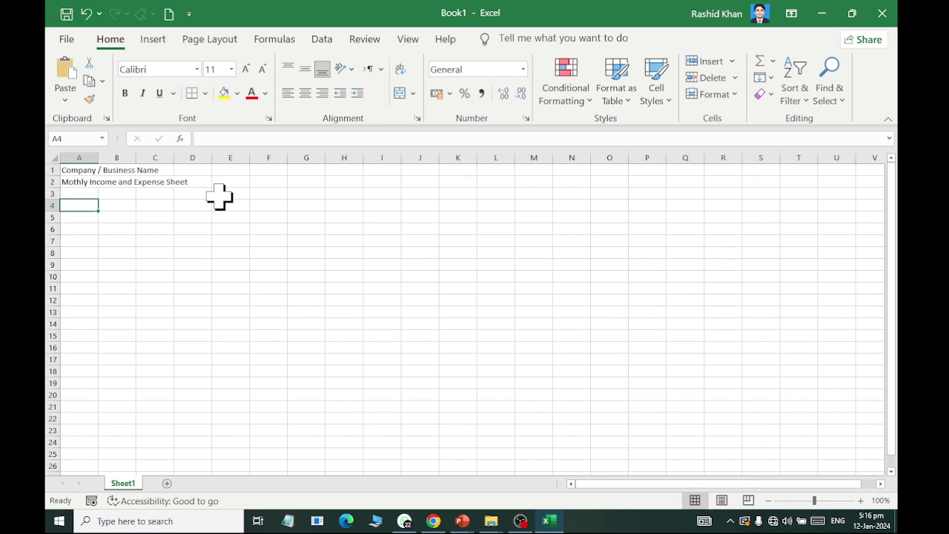
- Enter 'monthy' in A4 and the date 1/1/2024 in B4
{"action": "type", "text": "monthy"}
{"action": "key", "text": "Tab"}
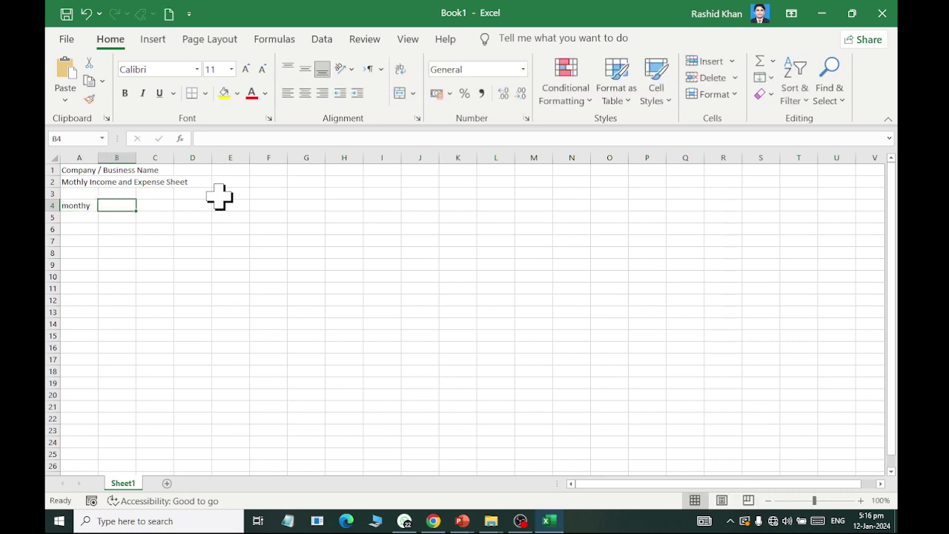
{"action": "type", "text": "1/1/2024"}
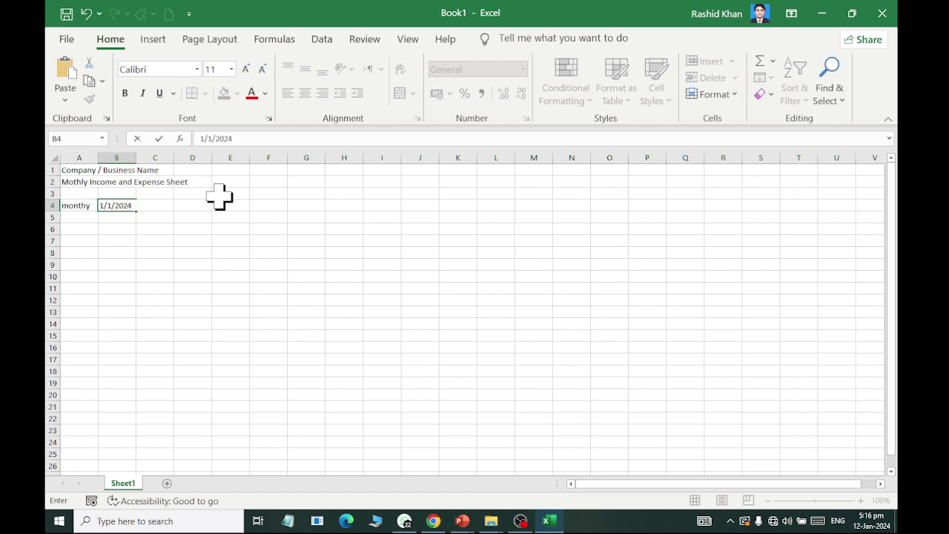
{"action": "key", "text": "Return"}
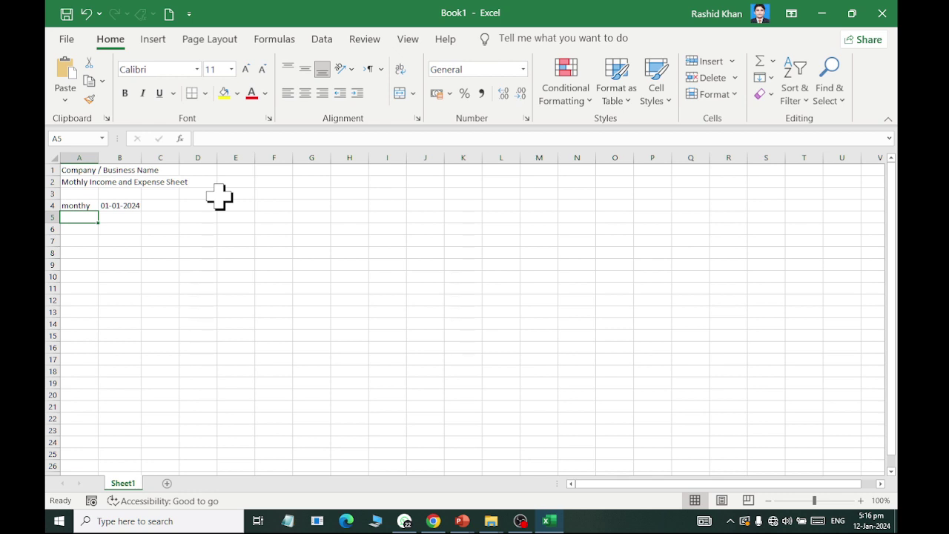
{"action": "key", "text": "Down"}
{"action": "key", "text": "Down"}
- Enter the income headers S.No, Date, Descrition and Amount in A7:D7
{"action": "scroll", "coordinate": [395, 203], "scroll_direction": "up", "scroll_amount": 5}
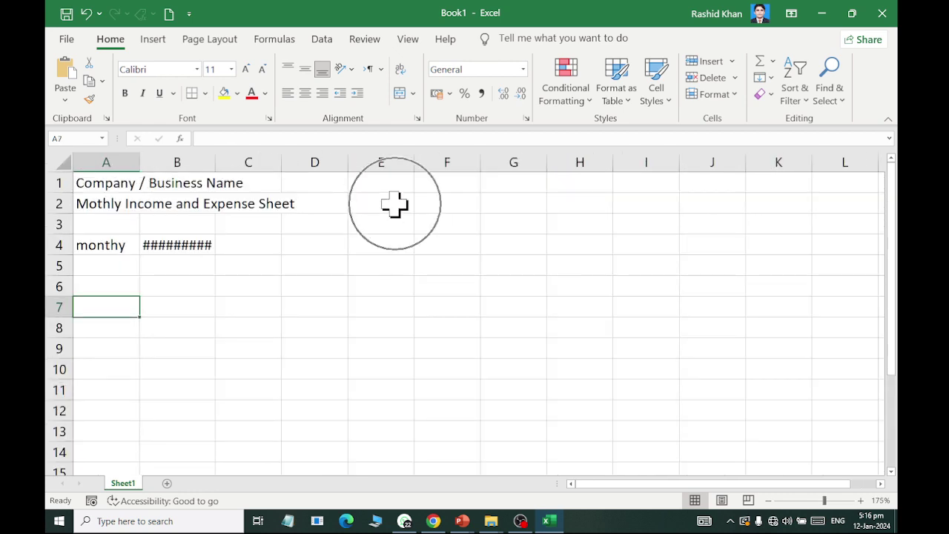
{"action": "type", "text": "S.No"}
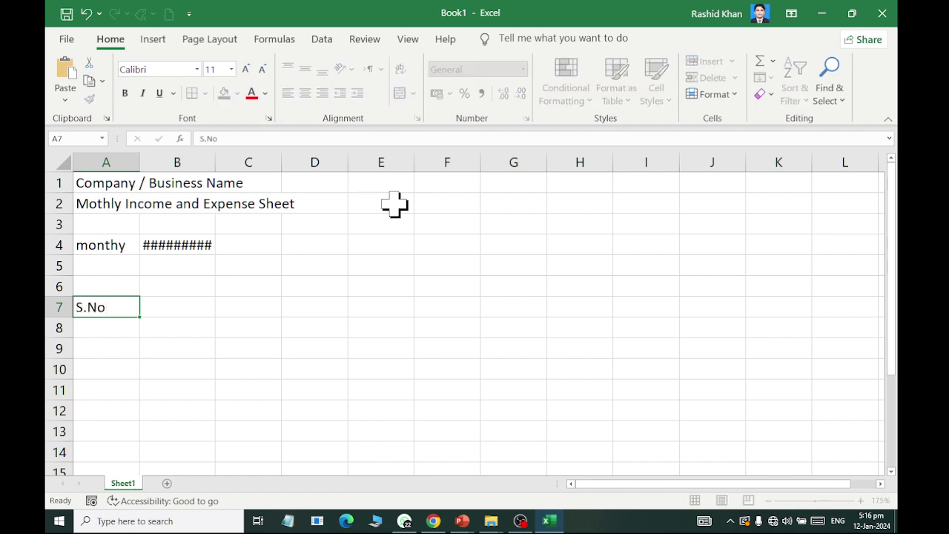
{"action": "key", "text": "Tab"}
{"action": "type", "text": "Da"}
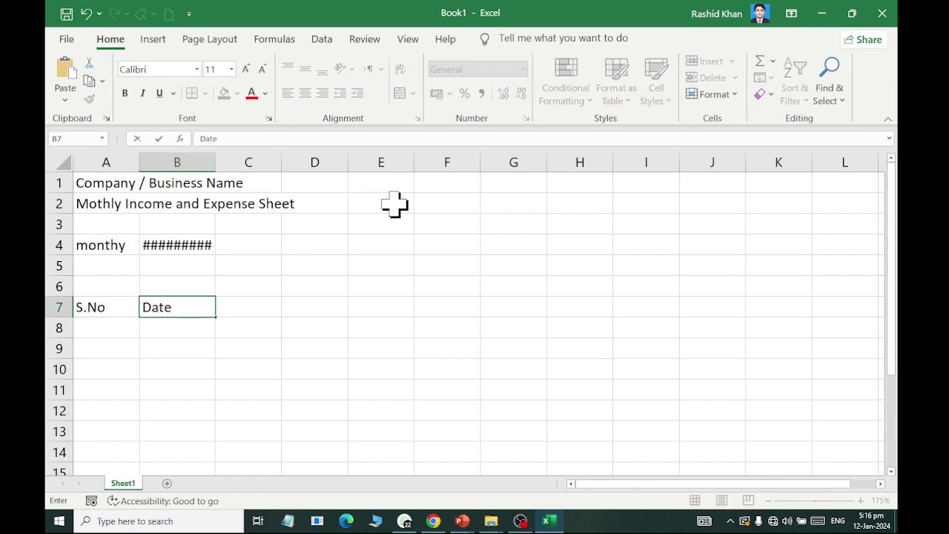
{"action": "key", "text": "Tab"}
{"action": "type", "text": "De"}
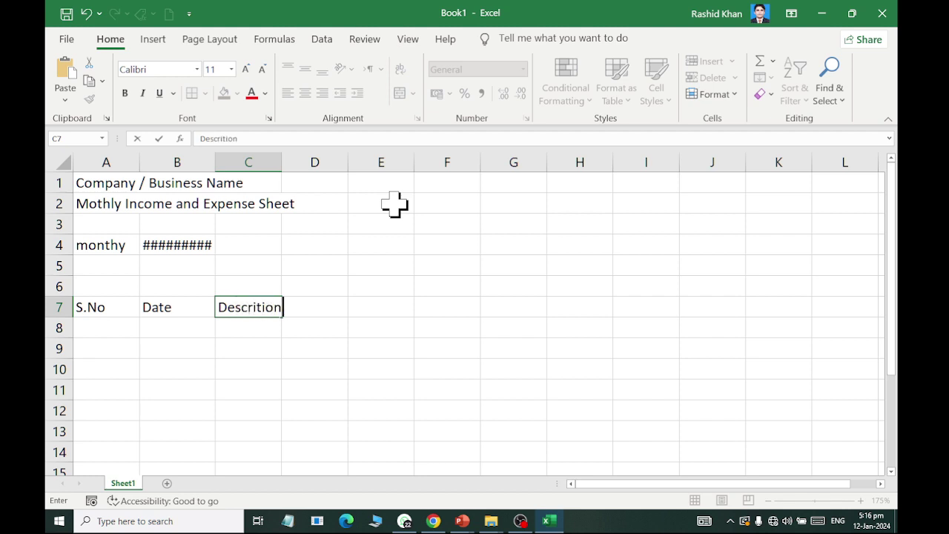
{"action": "key", "text": "Tab"}
{"action": "type", "text": "Amo"}
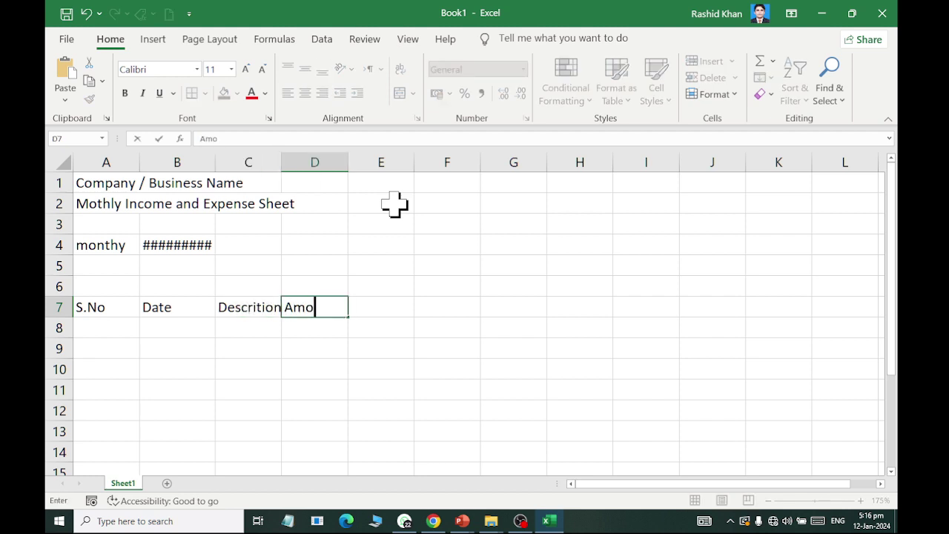
{"action": "key", "text": "Tab"}
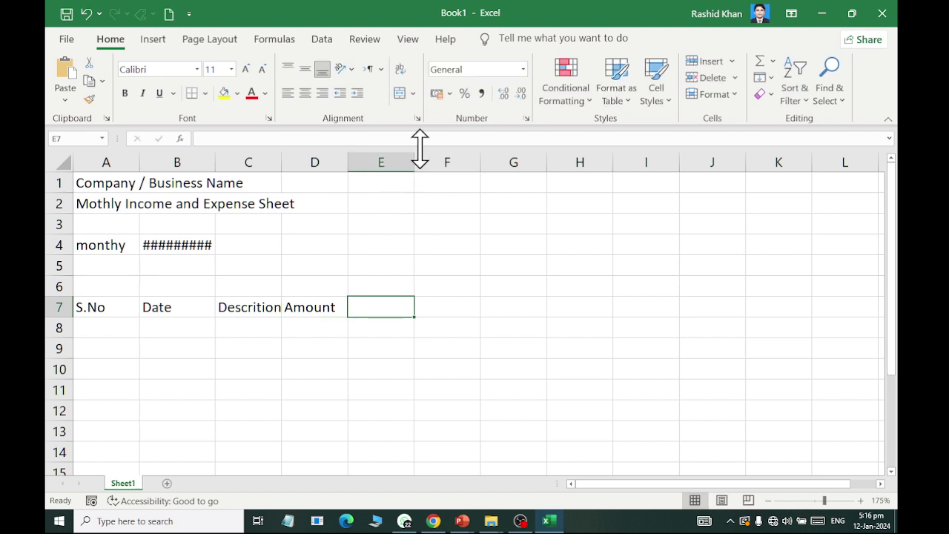
- Narrow column E into a gap column and autofit column C to fit Descrition
{"action": "left_click_drag", "start_coordinate": [417, 152], "coordinate": [395, 152]}
{"action": "left_click", "coordinate": [189, 307]}
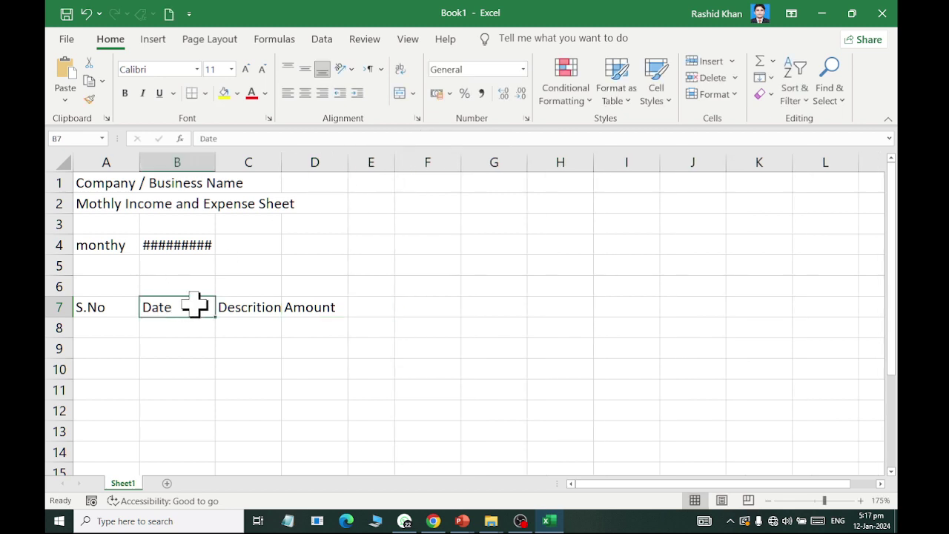
{"action": "left_click", "coordinate": [731, 61]}
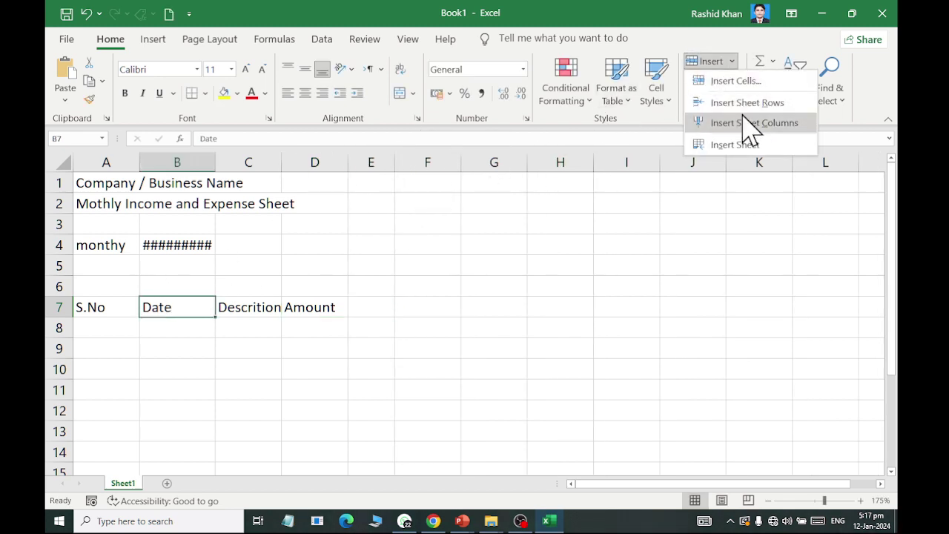
{"action": "left_click", "coordinate": [743, 121]}
{"action": "left_click", "coordinate": [236, 245]}
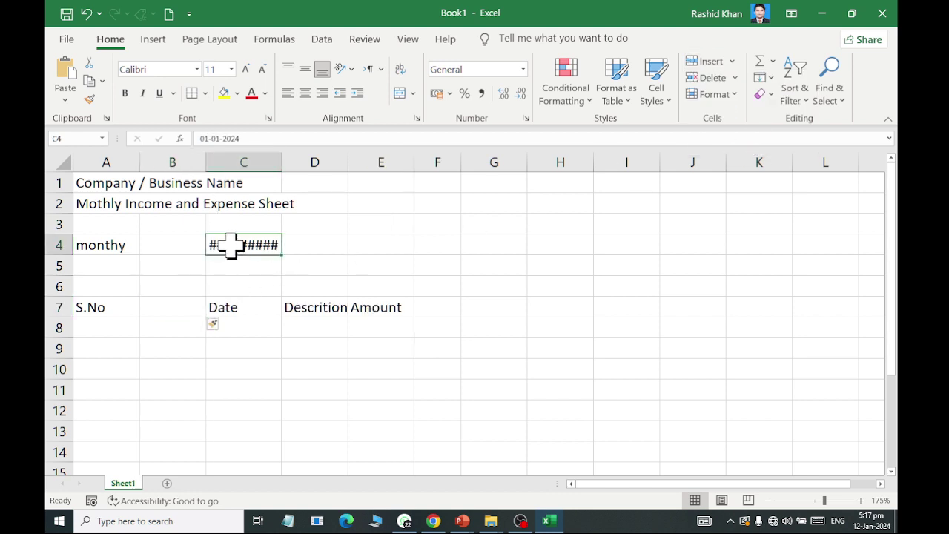
{"action": "left_click_drag", "start_coordinate": [253, 255], "coordinate": [184, 255]}
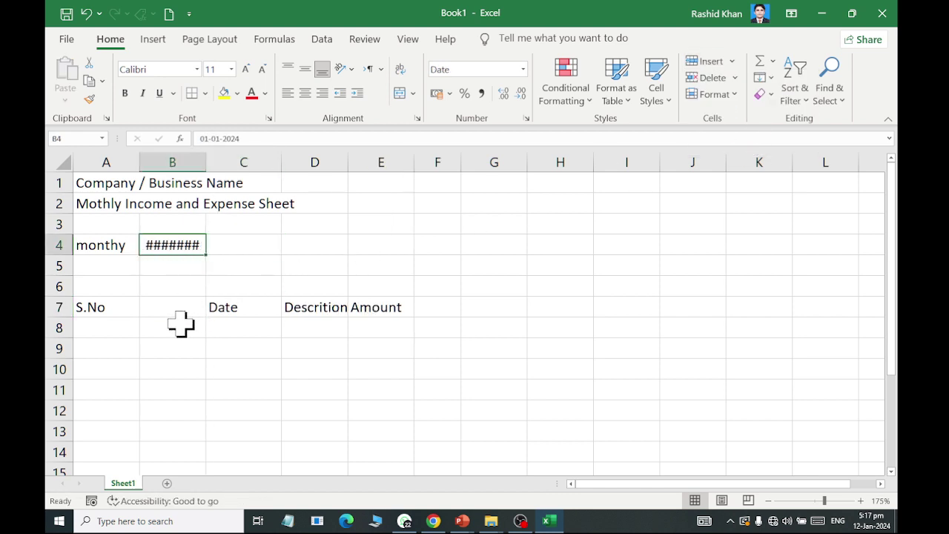
{"action": "left_click", "coordinate": [314, 311]}
{"action": "key", "text": "ctrl+z"}
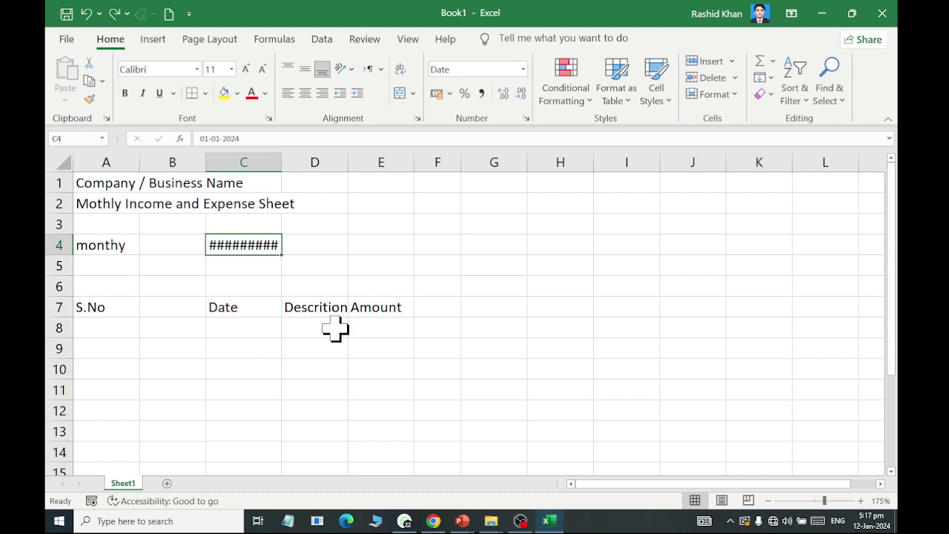
{"action": "key", "text": "ctrl+z"}
{"action": "left_click", "coordinate": [252, 310]}
{"action": "double_click", "coordinate": [281, 162]}
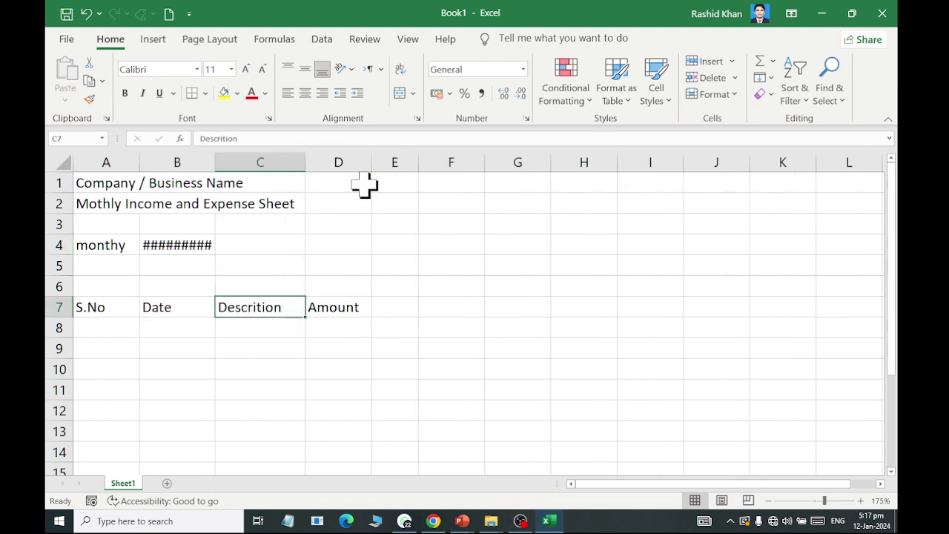
{"action": "left_click", "coordinate": [394, 266]}
- Enter the expense headers S.No, Date, Expense Name and Amount in F7:I7
{"action": "left_click", "coordinate": [470, 303]}
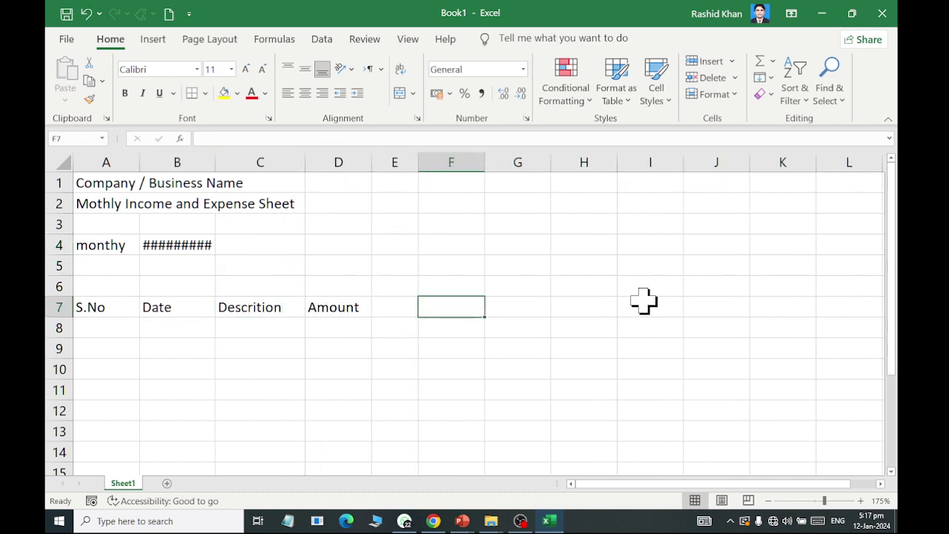
{"action": "key", "text": "Left"}
{"action": "key", "text": "Left"}
{"action": "key", "text": "Left"}
{"action": "key", "text": "Right"}
{"action": "key", "text": "Right"}
{"action": "key", "text": "Right"}
{"action": "type", "text": "S.No"}
{"action": "key", "text": "Tab"}
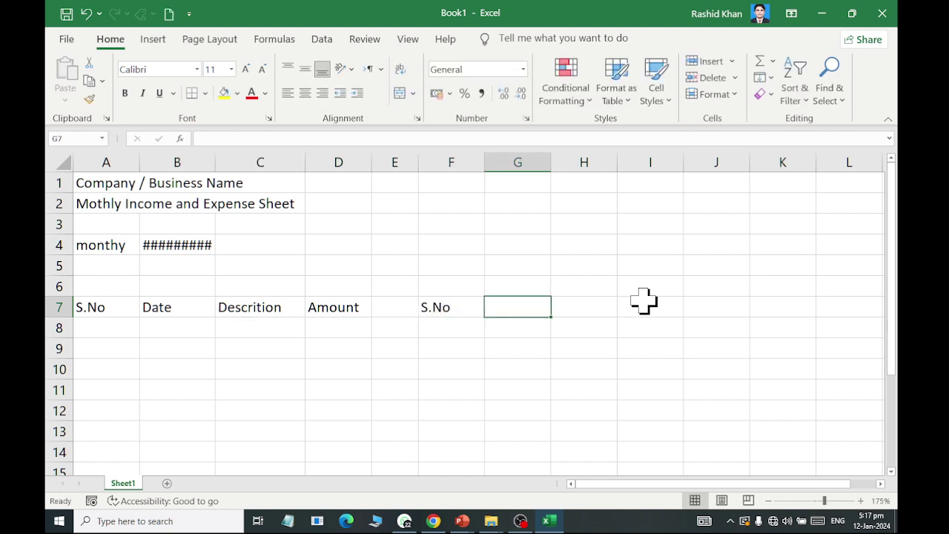
{"action": "type", "text": "Date"}
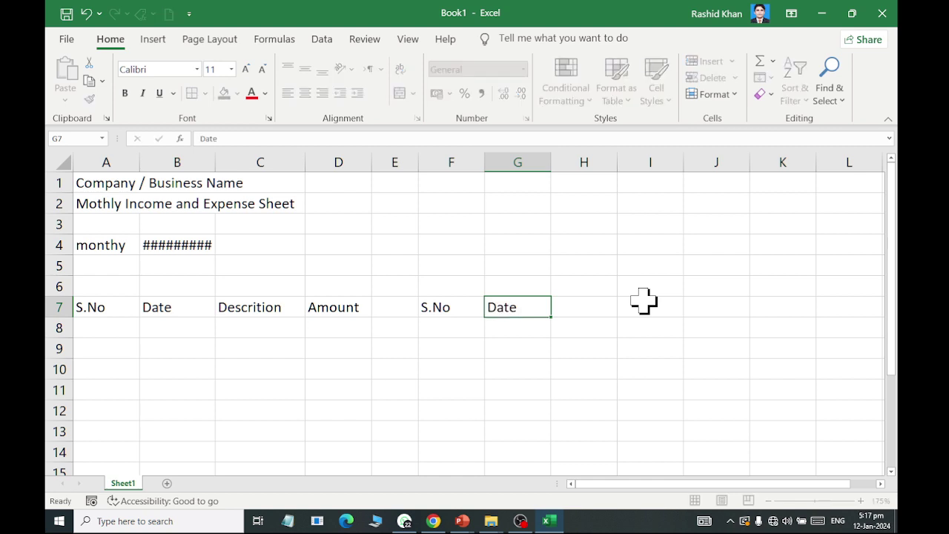
{"action": "key", "text": "Tab"}
{"action": "type", "text": "E"}
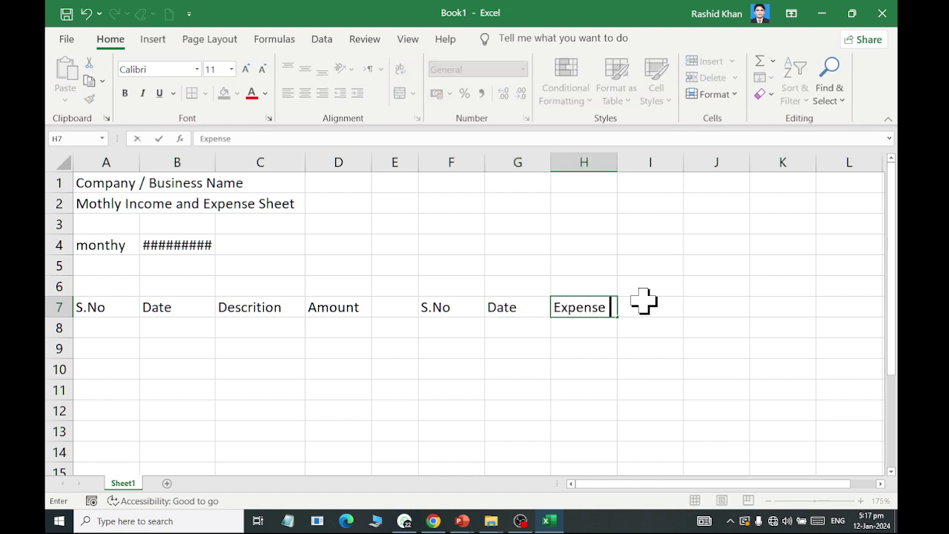
{"action": "type", "text": "Name"}
{"action": "key", "text": "Tab"}
{"action": "type", "text": "Am"}
{"action": "key", "text": "Return"}
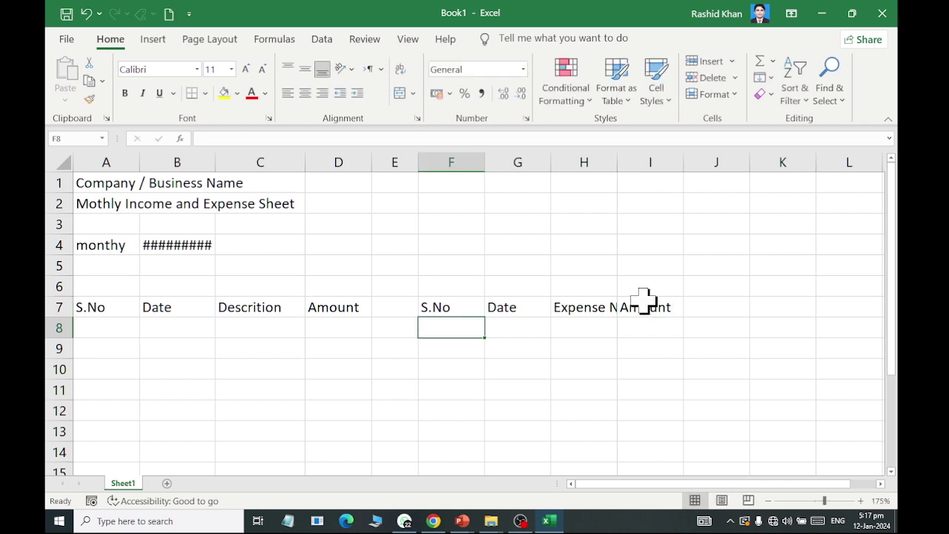
- Merge the company name across A1:I1 with Title style, bold, italic and underline
{"action": "left_click_drag", "start_coordinate": [418, 162], "coordinate": [392, 162]}
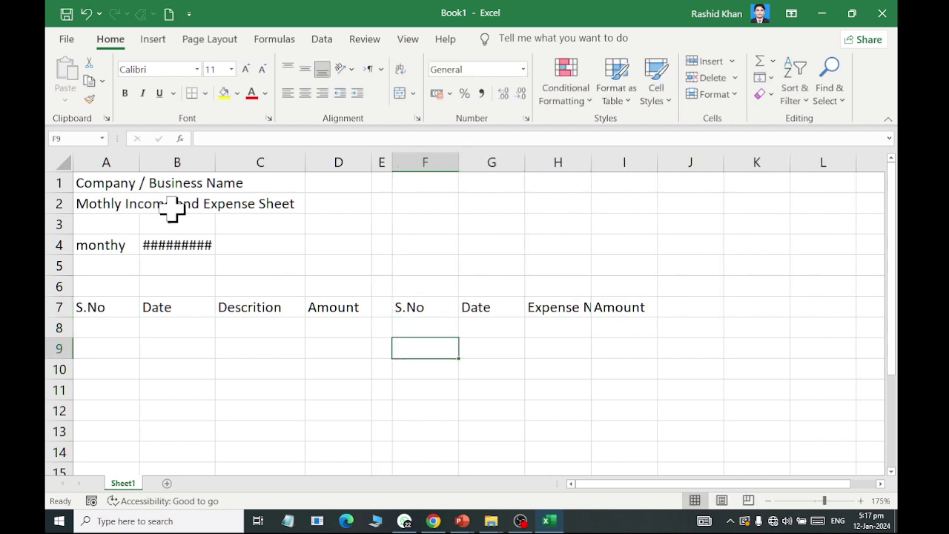
{"action": "left_click_drag", "start_coordinate": [81, 181], "coordinate": [641, 170]}
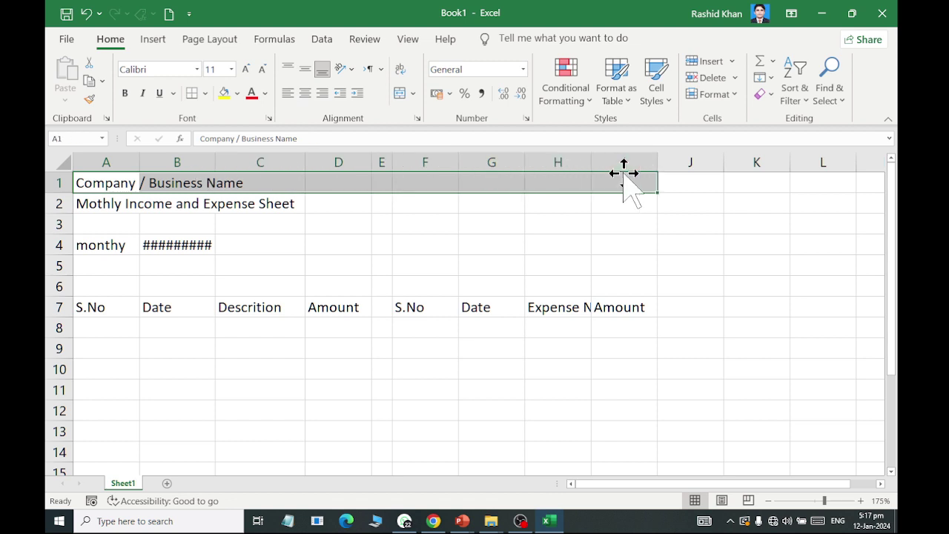
{"action": "left_click", "coordinate": [401, 94]}
{"action": "left_click", "coordinate": [657, 87]}
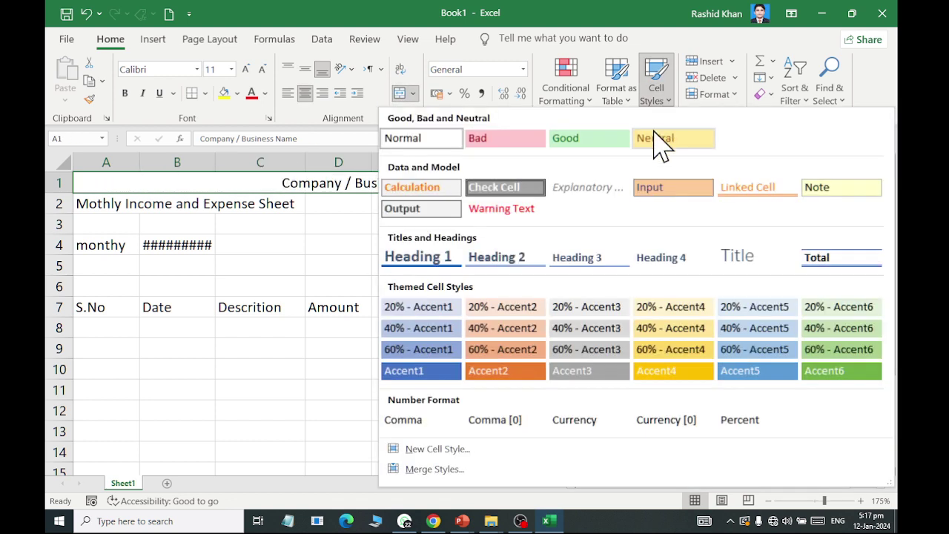
{"action": "left_click", "coordinate": [729, 260]}
{"action": "left_click", "coordinate": [125, 94]}
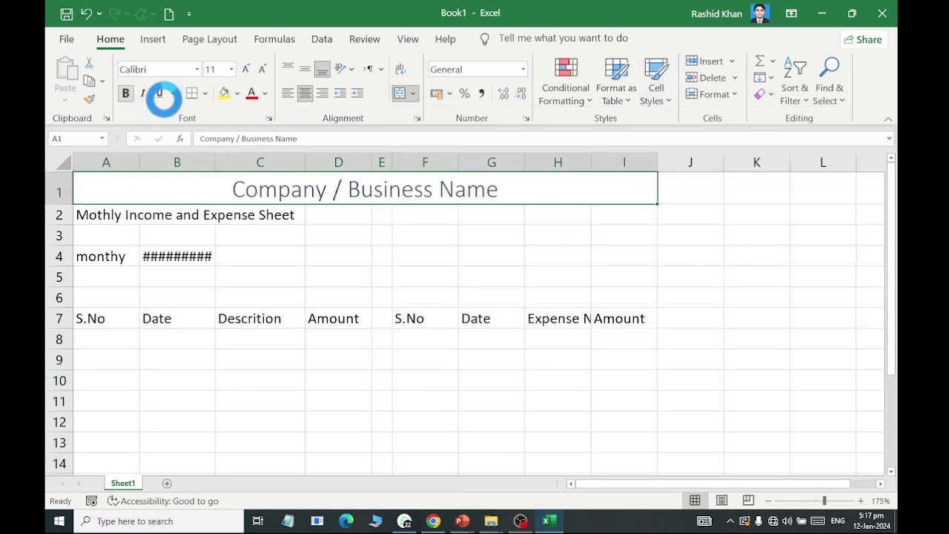
{"action": "left_click", "coordinate": [159, 93]}
{"action": "left_click", "coordinate": [143, 93]}
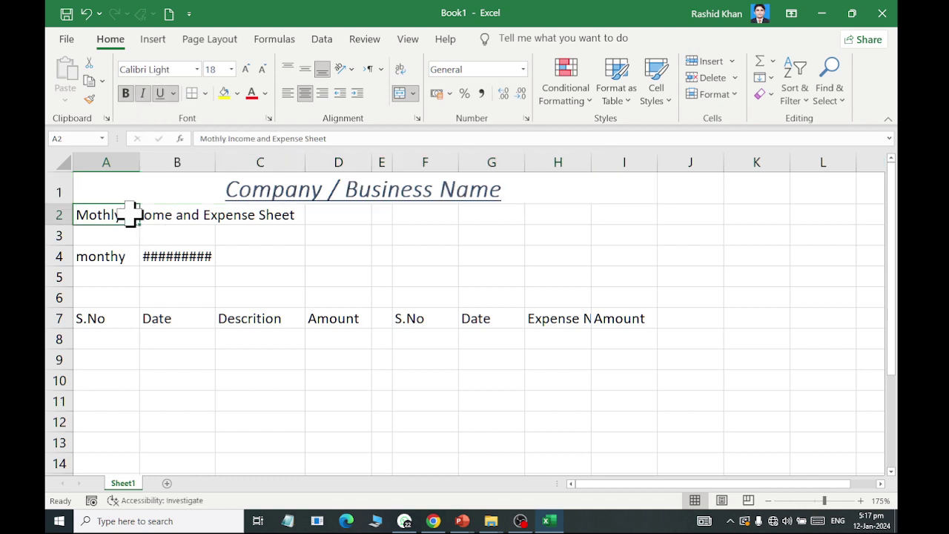
- Merge and centre the heading across A2:I2 in bold Explanatory style
{"action": "left_click_drag", "start_coordinate": [131, 214], "coordinate": [627, 213]}
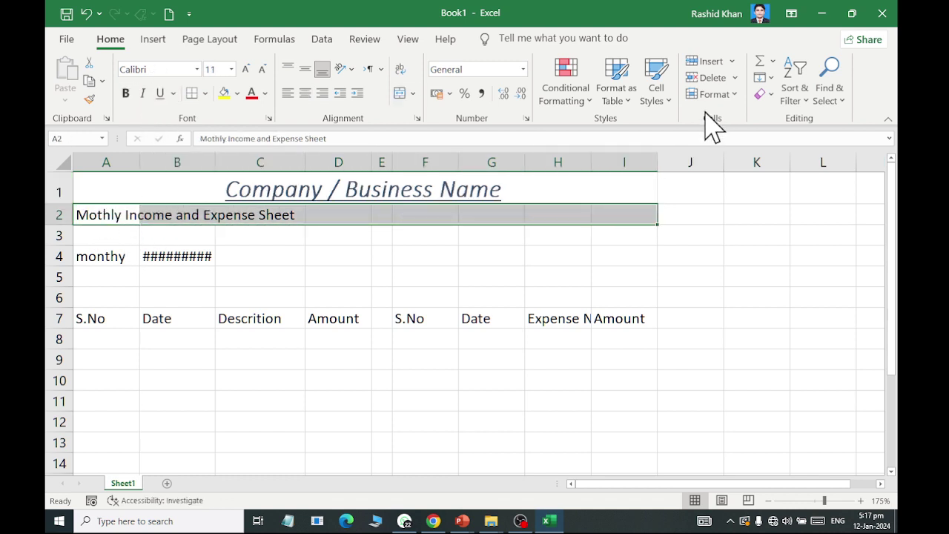
{"action": "left_click", "coordinate": [401, 94]}
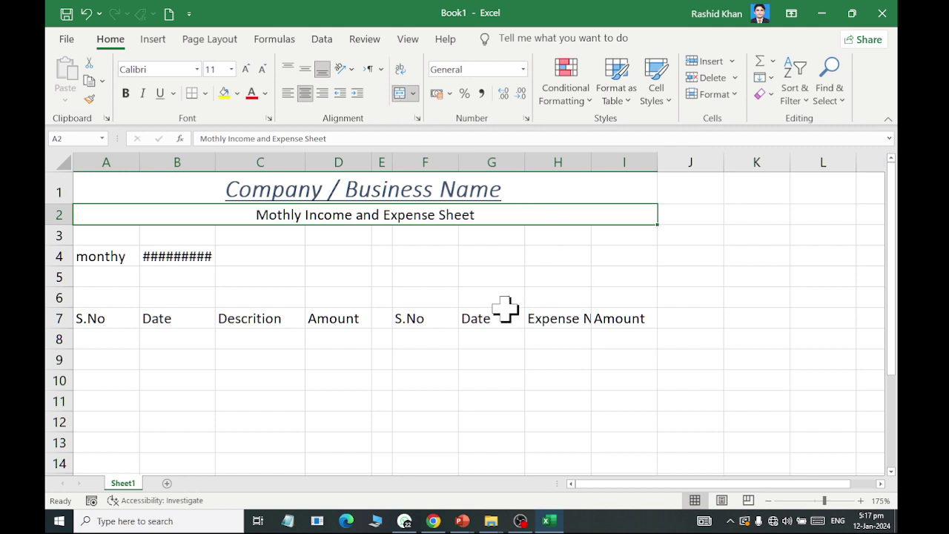
{"action": "left_click", "coordinate": [656, 92]}
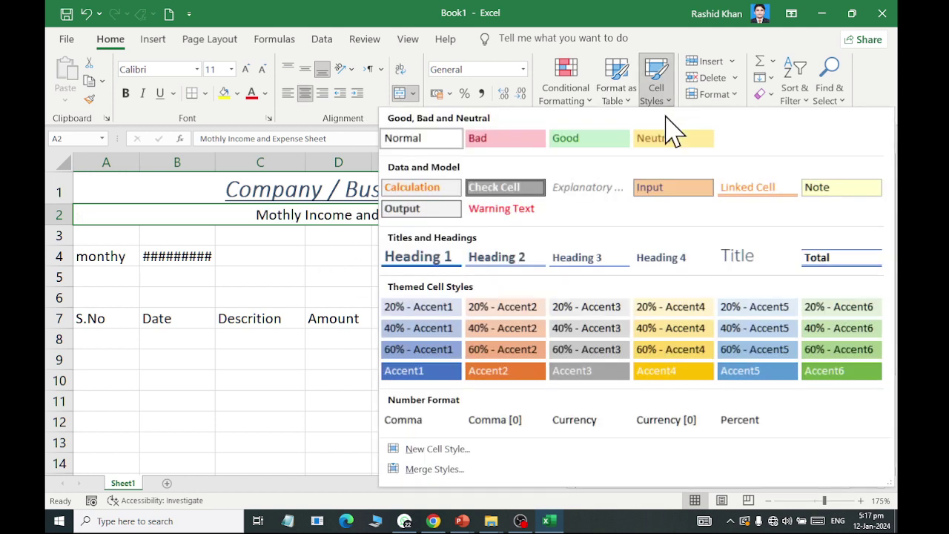
{"action": "left_click", "coordinate": [582, 188]}
{"action": "left_click", "coordinate": [125, 92]}
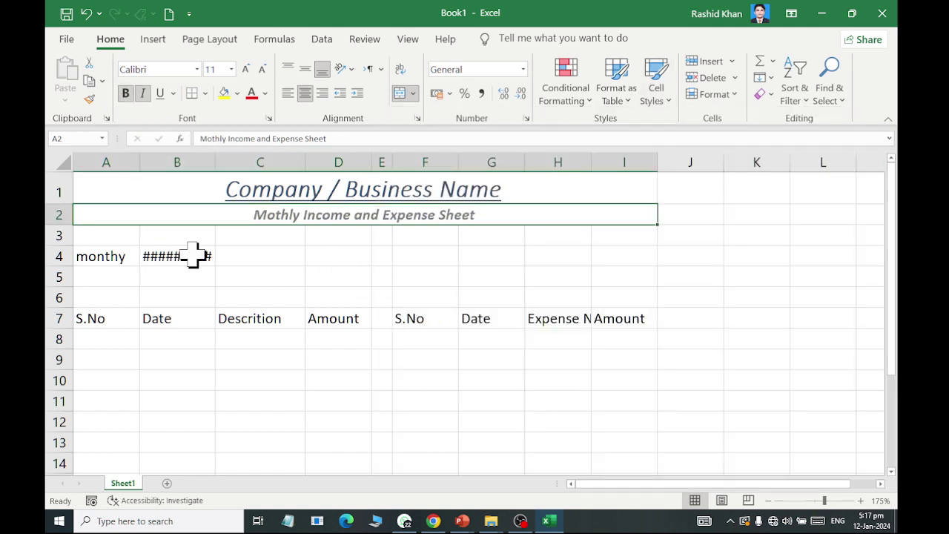
- Merge and centre the date 01-01-2024 across B4:C4
{"action": "left_click_drag", "start_coordinate": [198, 256], "coordinate": [276, 256]}
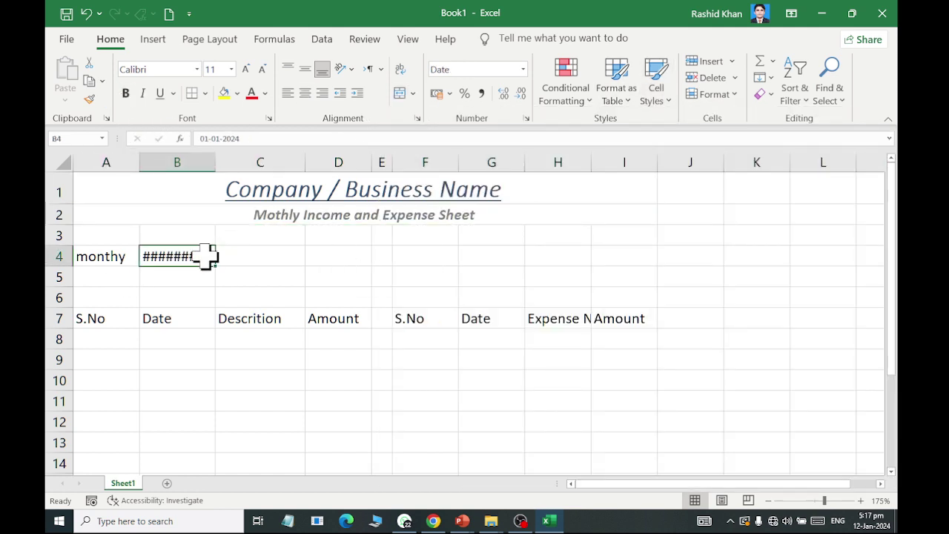
{"action": "left_click", "coordinate": [402, 94]}
{"action": "left_click", "coordinate": [126, 255]}
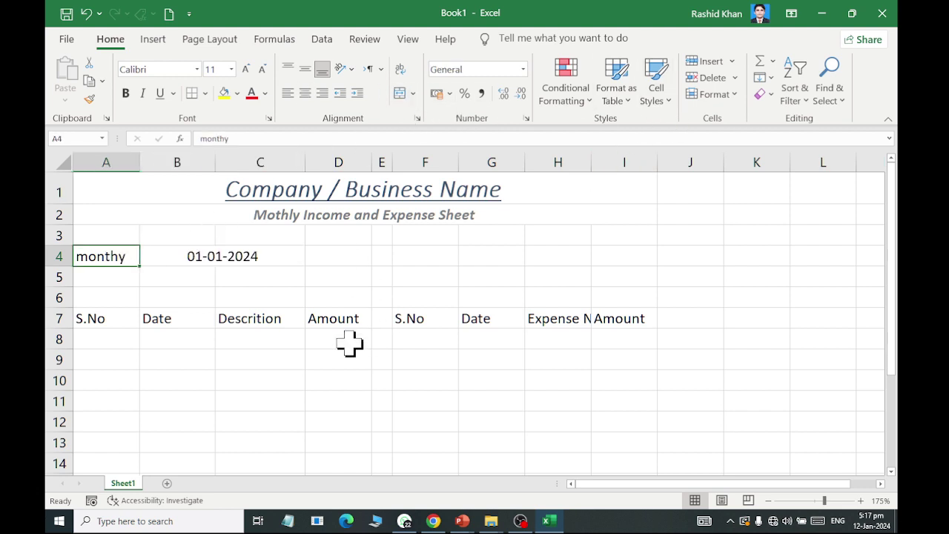
{"action": "key", "text": "ctrl+s"}
- Save the workbook into Documents\ExcelFiles under the name MonthlyIncomeExpenseSheet.xlsx
{"action": "left_click", "coordinate": [565, 352]}
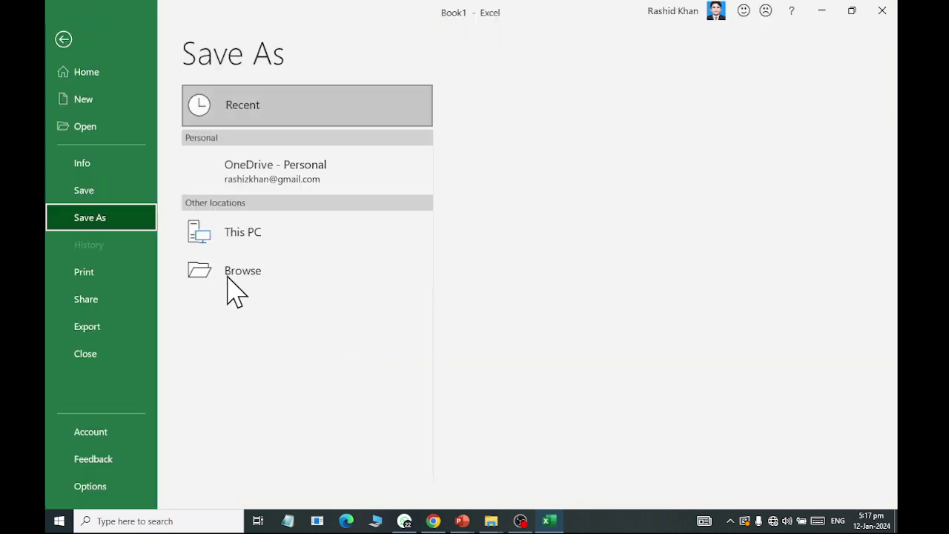
{"action": "left_click", "coordinate": [228, 276]}
{"action": "left_click", "coordinate": [242, 167]}
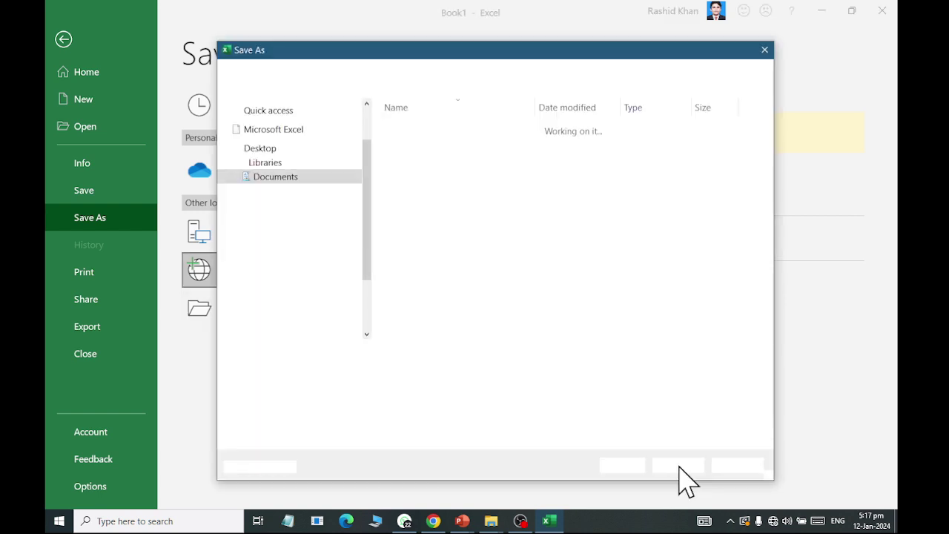
{"action": "left_click", "coordinate": [276, 211]}
{"action": "left_click", "coordinate": [479, 190]}
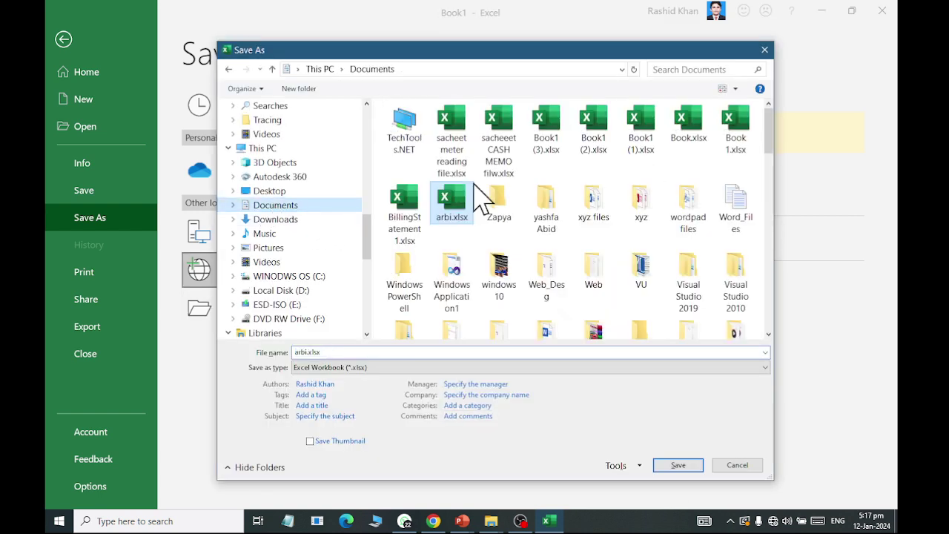
{"action": "scroll", "coordinate": [479, 191], "scroll_direction": "down", "scroll_amount": 5}
{"action": "double_click", "coordinate": [689, 130]}
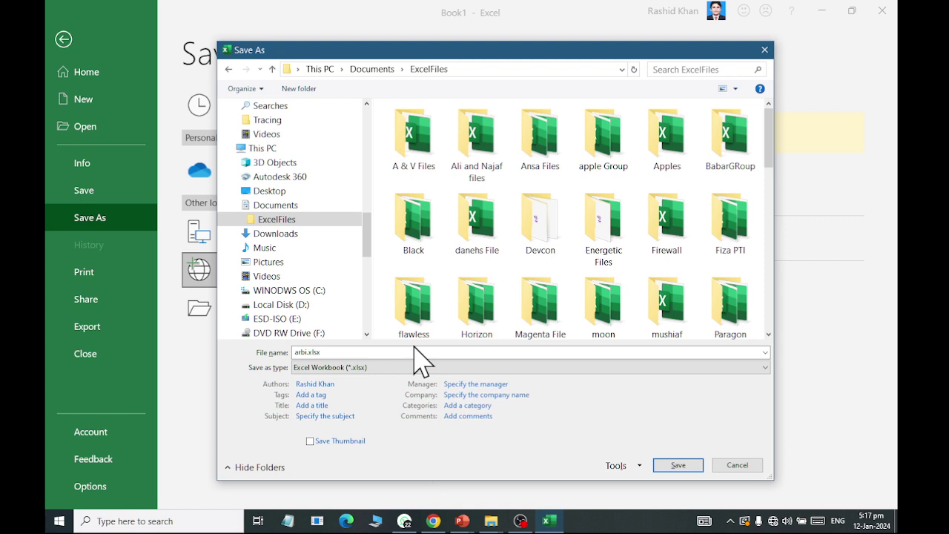
{"action": "double_click", "coordinate": [331, 353]}
{"action": "type", "text": "Month"}
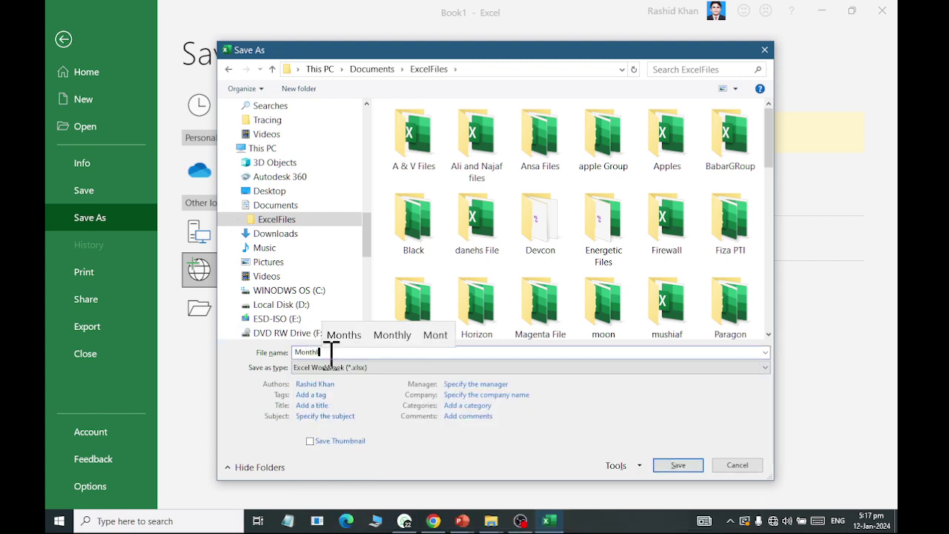
{"action": "type", "text": "lyIncome"}
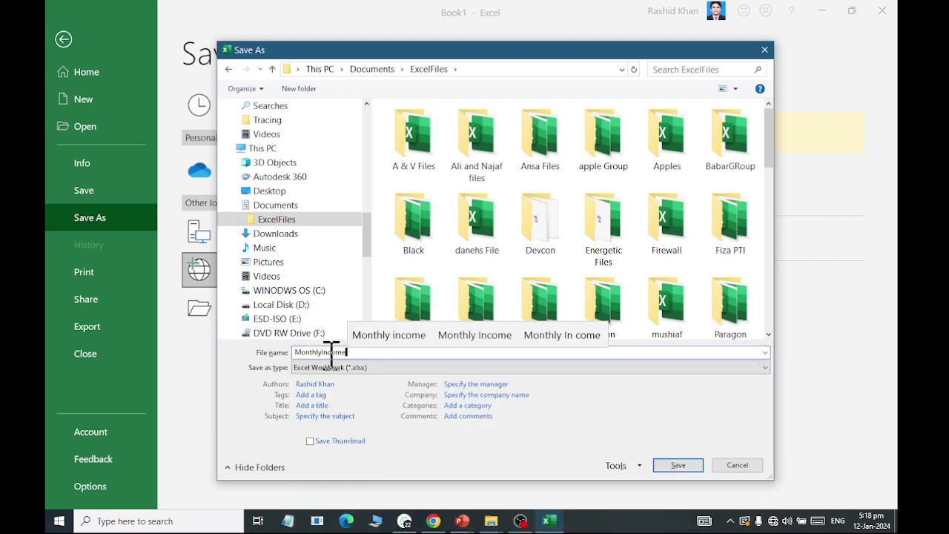
{"action": "type", "text": "ExpenseShee"}
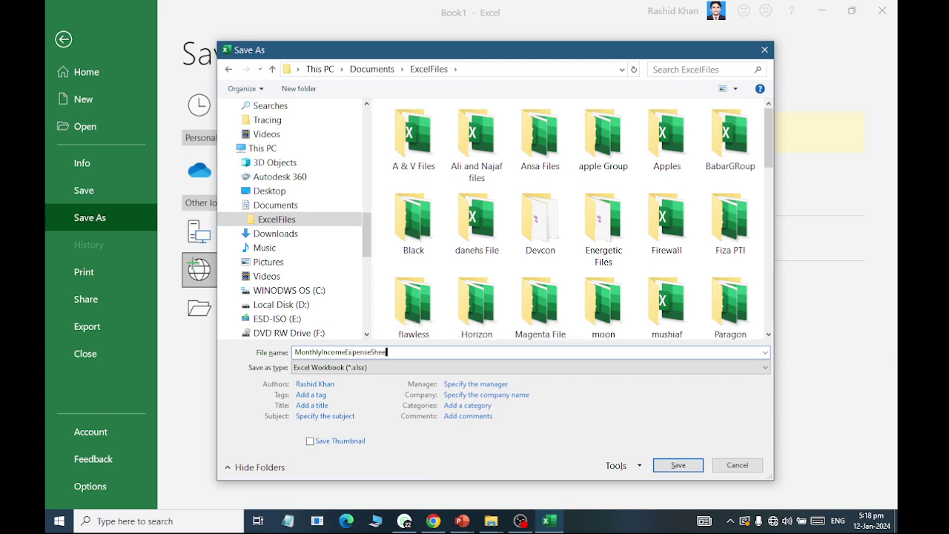
{"action": "type", "text": "t"}
{"action": "key", "text": "Return"}
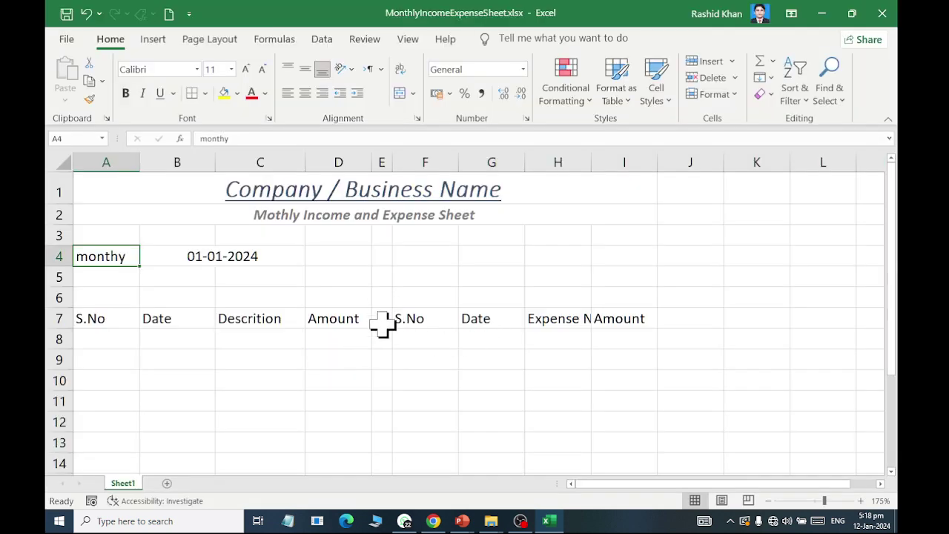
- Unmerge B4:C4 and move the date 01-01-2024 into C4
{"action": "left_click", "coordinate": [383, 324]}
{"action": "left_click", "coordinate": [125, 320]}
{"action": "left_click_drag", "start_coordinate": [138, 163], "coordinate": [127, 167]}
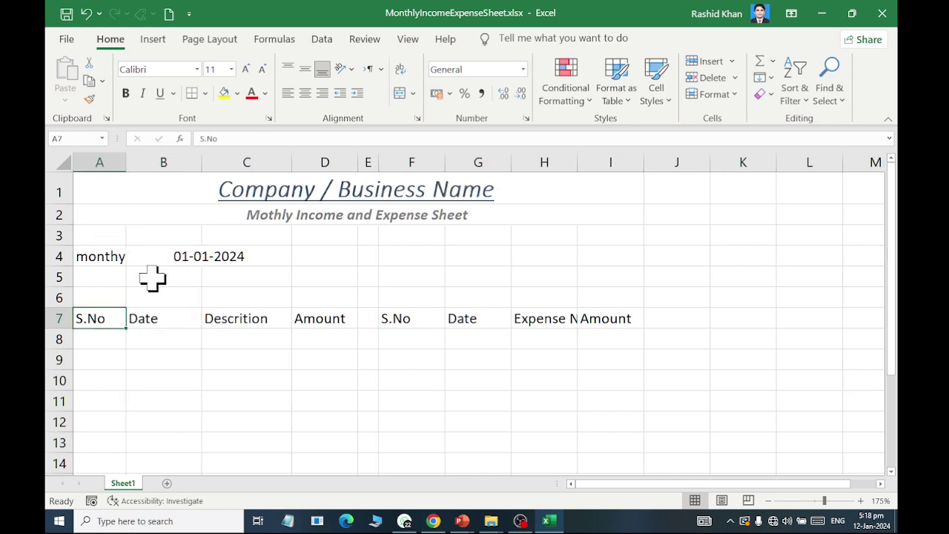
{"action": "key", "text": "ctrl+z"}
{"action": "left_click", "coordinate": [156, 258]}
{"action": "left_click", "coordinate": [400, 93]}
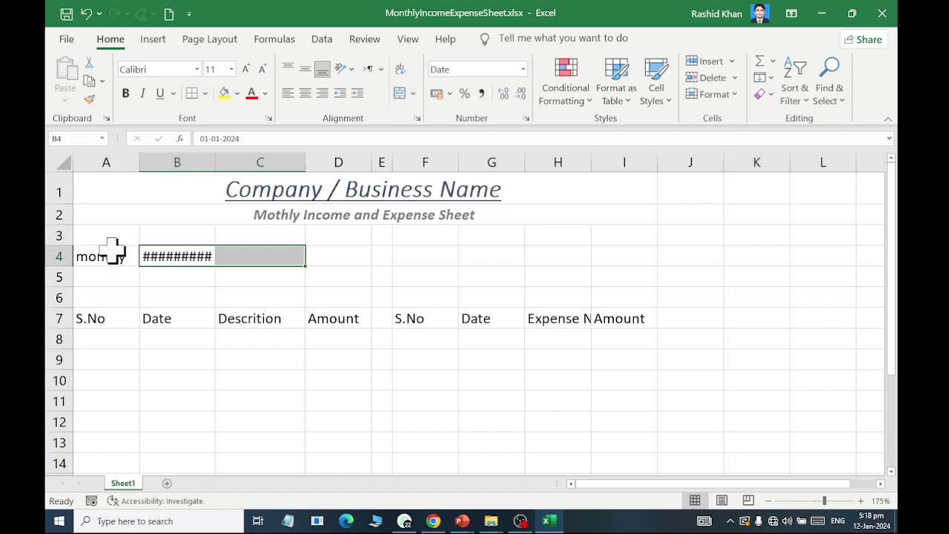
{"action": "left_click", "coordinate": [195, 256]}
{"action": "mouse_move", "coordinate": [213, 258]}
{"action": "left_mouse_down"}
{"action": "mouse_move", "coordinate": [276, 261]}
{"action": "mouse_move", "coordinate": [267, 259]}
{"action": "left_mouse_up"}
- Narrow column A, then merge and centre A4:B4 and the date across C4:D4
{"action": "left_click", "coordinate": [123, 261]}
{"action": "mouse_move", "coordinate": [140, 165]}
{"action": "left_mouse_down"}
{"action": "mouse_move", "coordinate": [116, 166]}
{"action": "mouse_move", "coordinate": [105, 187]}
{"action": "left_mouse_up"}
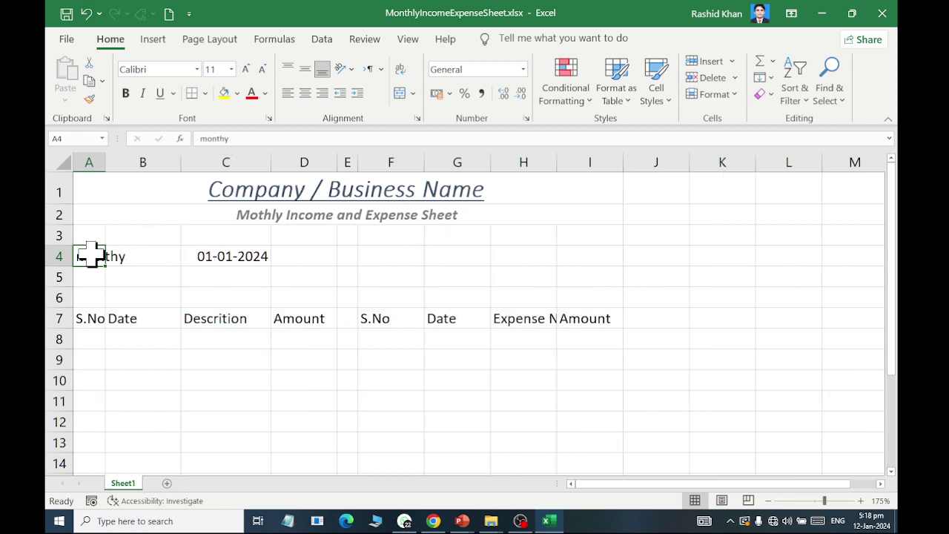
{"action": "left_click_drag", "start_coordinate": [89, 254], "coordinate": [117, 258]}
{"action": "left_click", "coordinate": [400, 93]}
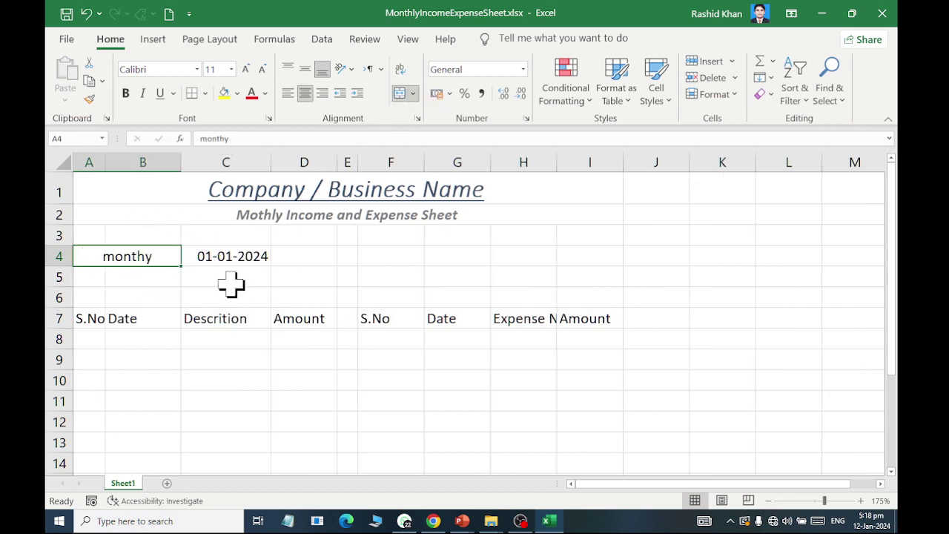
{"action": "left_click_drag", "start_coordinate": [231, 257], "coordinate": [278, 248]}
{"action": "left_click", "coordinate": [400, 92]}
- Narrow column F, widen column A slightly, and re-merge A4:B4
{"action": "left_click", "coordinate": [389, 295]}
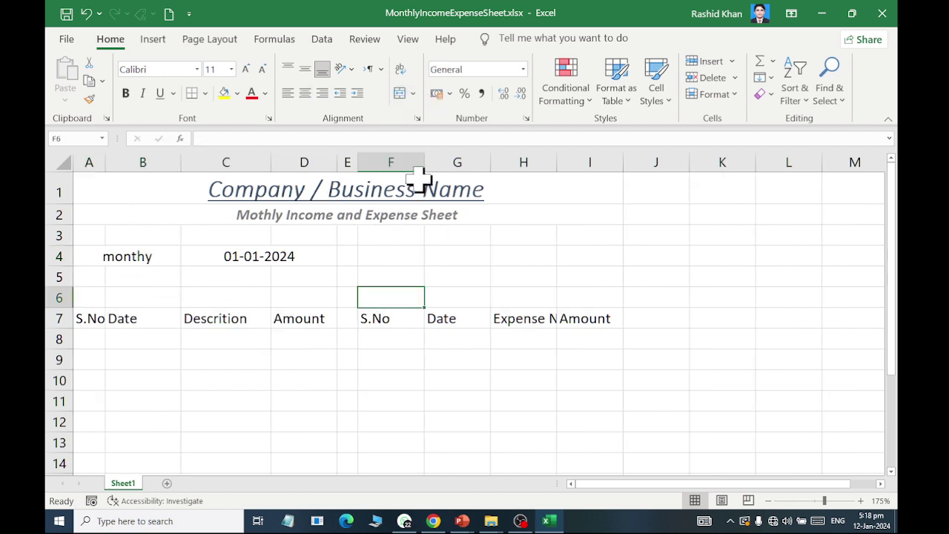
{"action": "left_click_drag", "start_coordinate": [424, 162], "coordinate": [394, 164]}
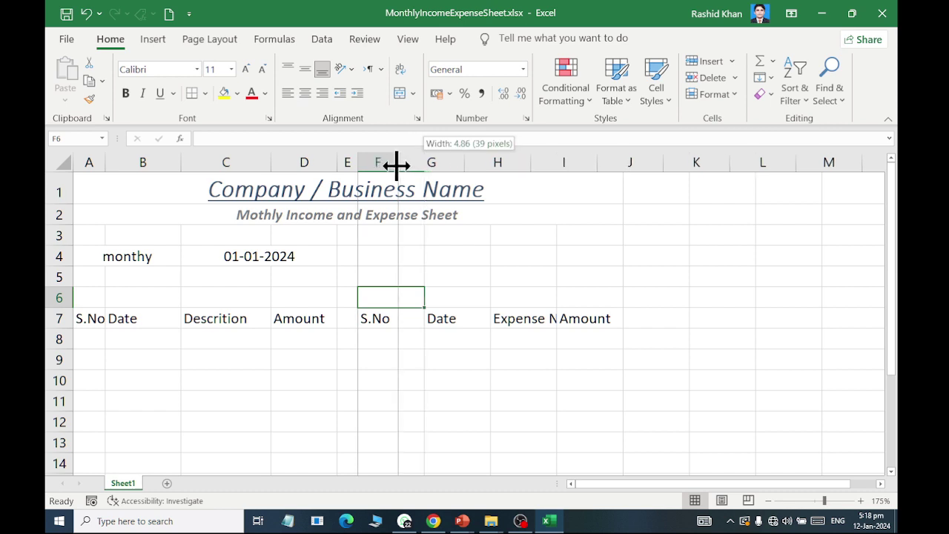
{"action": "left_click", "coordinate": [251, 363]}
{"action": "left_click_drag", "start_coordinate": [105, 162], "coordinate": [115, 162]}
{"action": "left_click", "coordinate": [110, 340]}
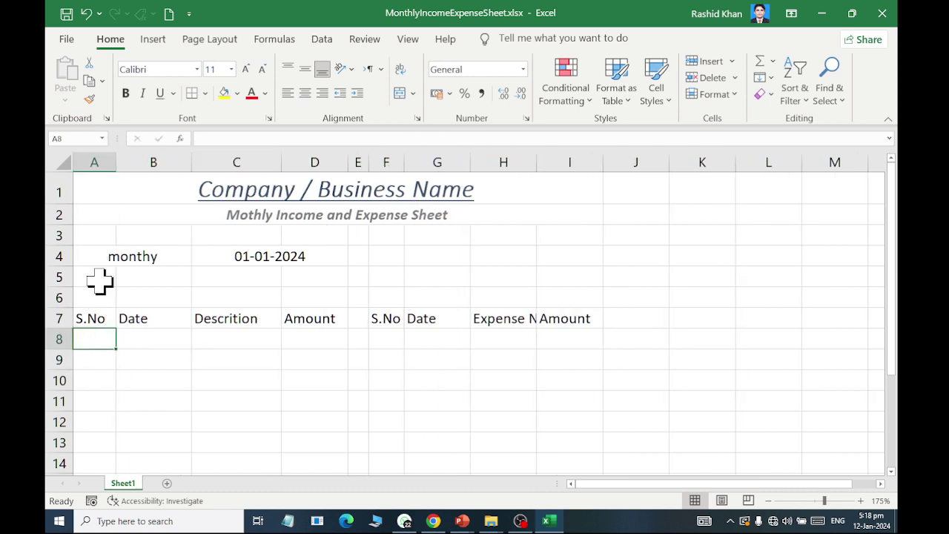
{"action": "left_click_drag", "start_coordinate": [99, 260], "coordinate": [164, 257]}
{"action": "left_click", "coordinate": [399, 92]}
- Replace the label in A4 with 'Month'
{"action": "type", "text": "Momt"}
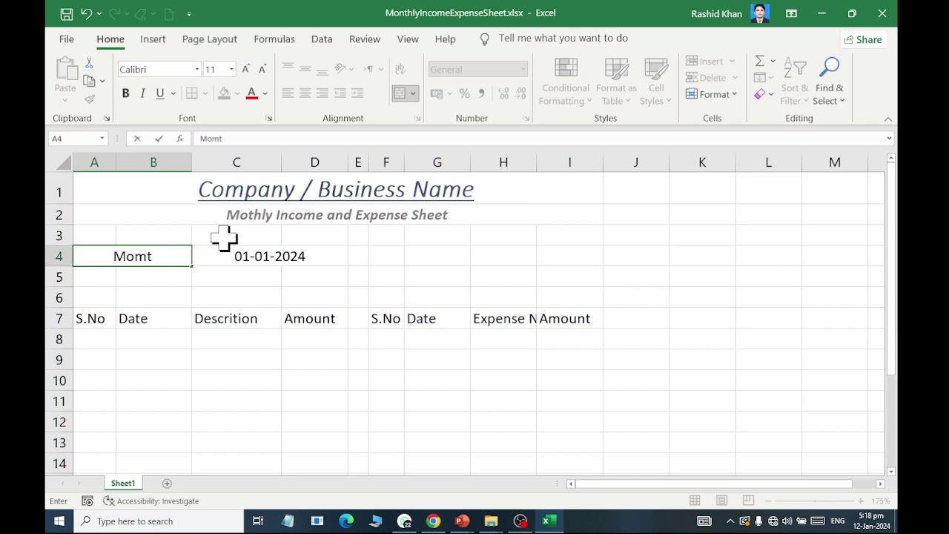
{"action": "key", "text": "BackSpace"}
{"action": "key", "text": "BackSpace"}
{"action": "key", "text": "BackSpace"}
{"action": "type", "text": "nth"}
{"action": "key", "text": "BackSpace"}
{"action": "key", "text": "BackSpace"}
{"action": "key", "text": "BackSpace"}
{"action": "type", "text": "on"}
{"action": "type", "text": "th"}
{"action": "key", "text": "Return"}
{"action": "left_click_drag", "start_coordinate": [89, 319], "coordinate": [587, 320]}
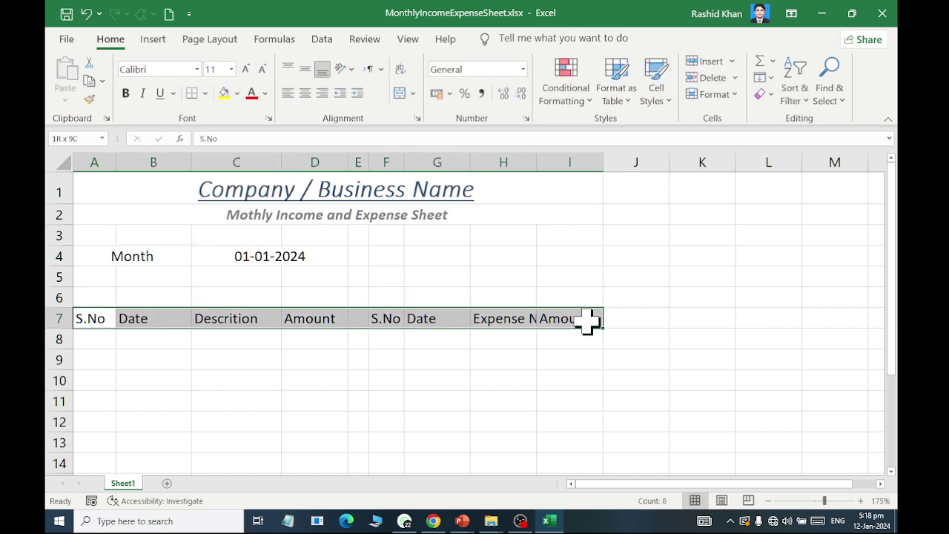
- Give the row 7 headers centred Heading 1 style and fit column H to Expense Name
{"action": "left_click", "coordinate": [657, 93]}
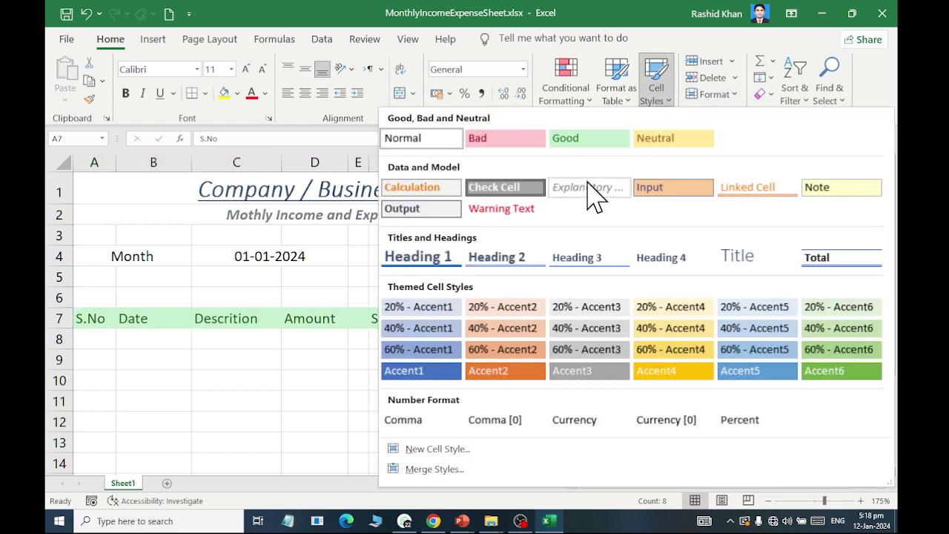
{"action": "left_click", "coordinate": [447, 264]}
{"action": "left_click", "coordinate": [304, 69]}
{"action": "left_click", "coordinate": [393, 279]}
{"action": "left_click", "coordinate": [439, 297]}
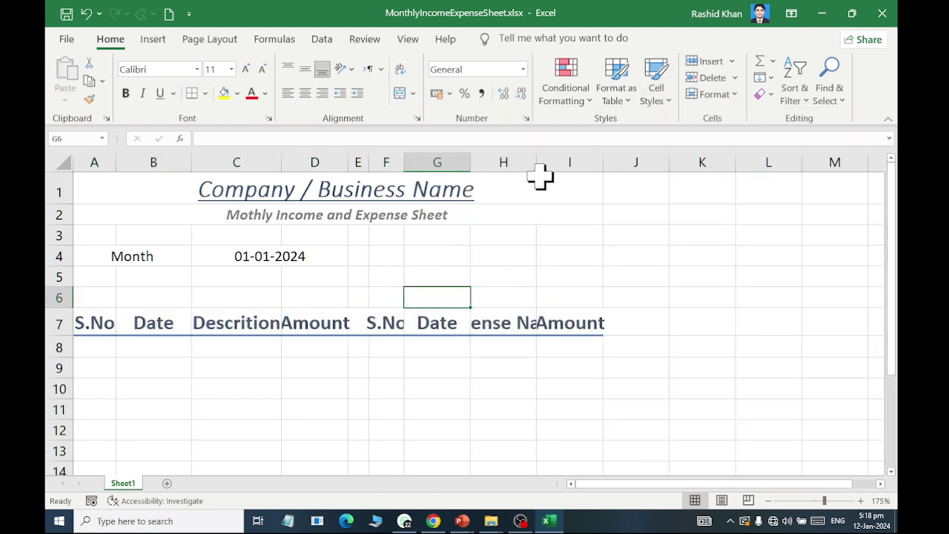
{"action": "left_click_drag", "start_coordinate": [537, 162], "coordinate": [579, 162]}
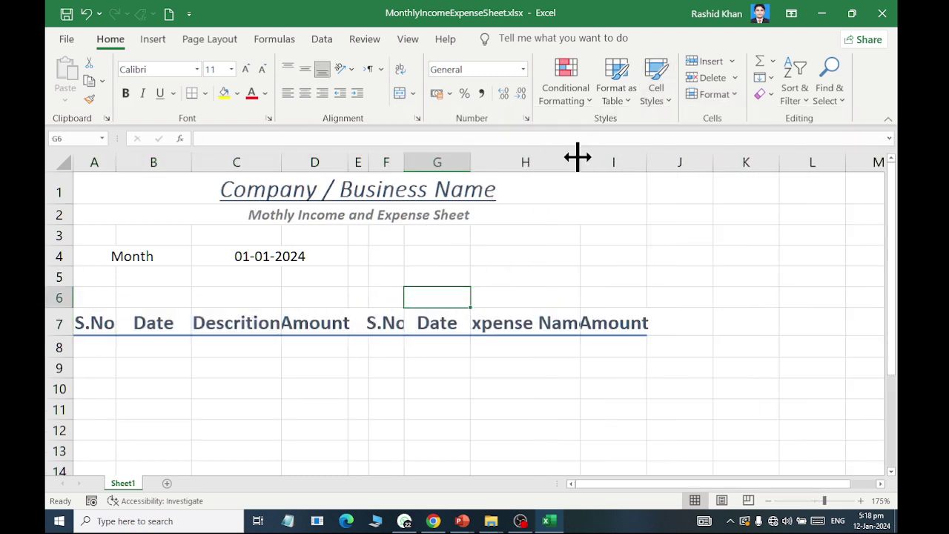
{"action": "double_click", "coordinate": [577, 157]}
- Autofit columns I and D, widen columns B and C, and set headers to 14 pt
{"action": "left_click_drag", "start_coordinate": [256, 384], "coordinate": [256, 368]}
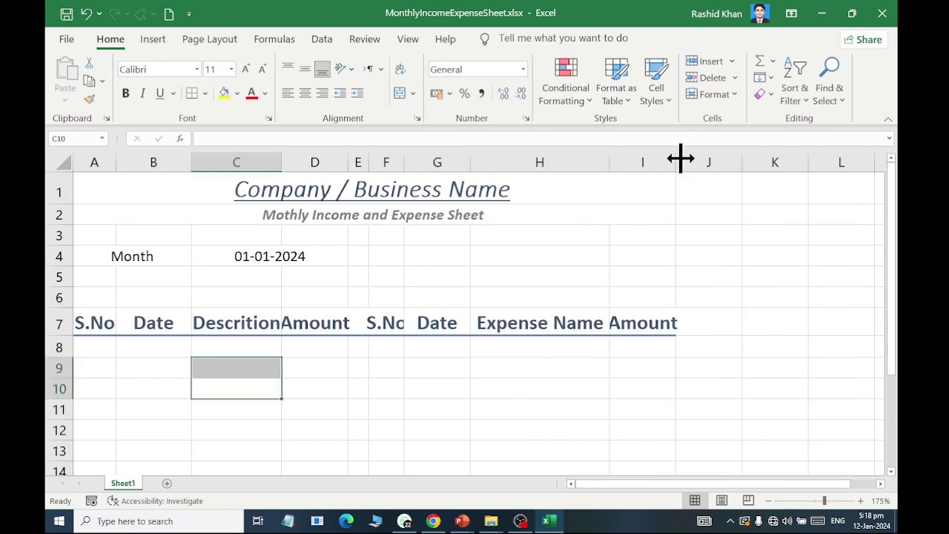
{"action": "double_click", "coordinate": [677, 162]}
{"action": "double_click", "coordinate": [348, 162]}
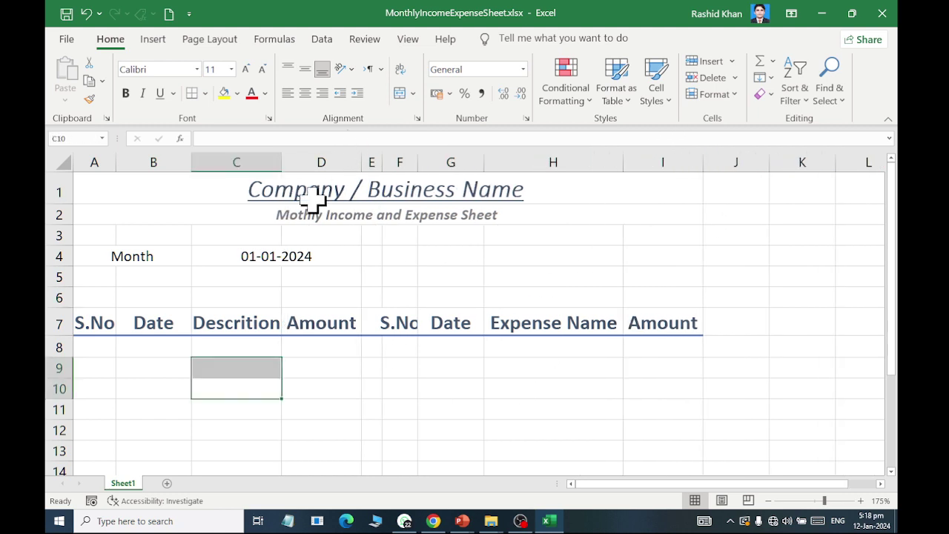
{"action": "left_click_drag", "start_coordinate": [282, 162], "coordinate": [298, 161]}
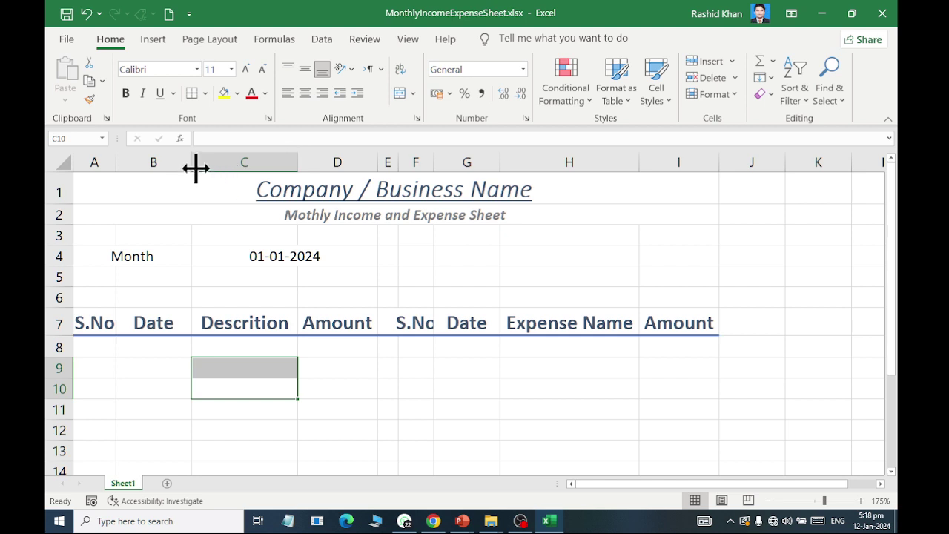
{"action": "left_click_drag", "start_coordinate": [196, 169], "coordinate": [226, 162]}
{"action": "left_click", "coordinate": [372, 347]}
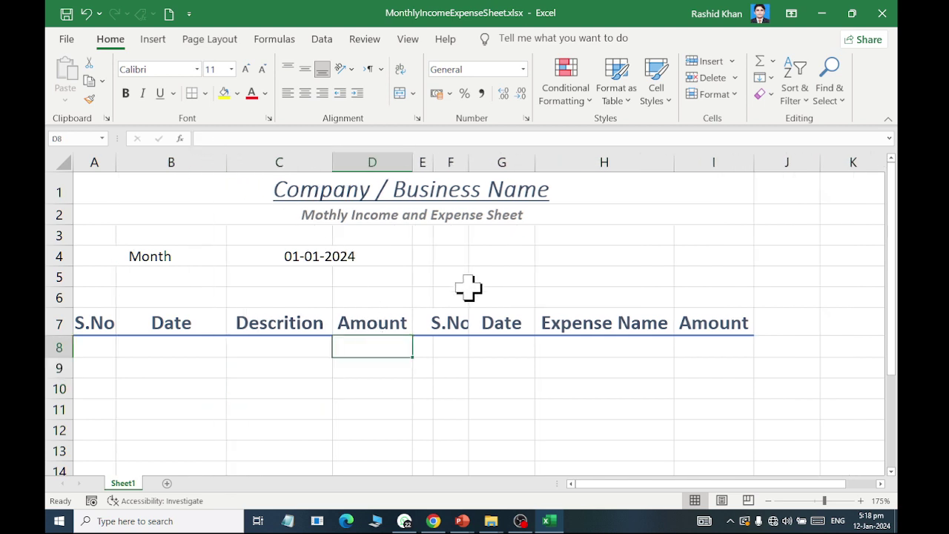
{"action": "left_click_drag", "start_coordinate": [722, 321], "coordinate": [53, 313]}
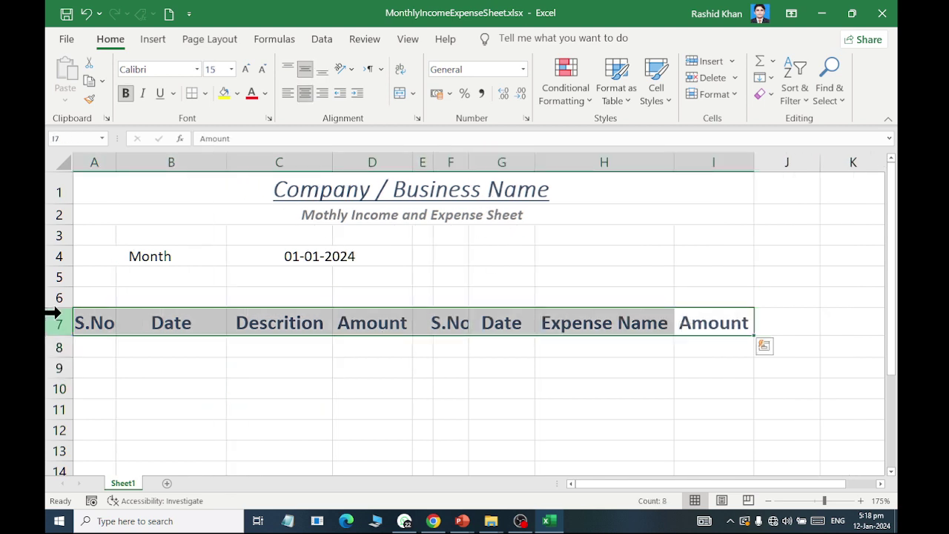
{"action": "left_click", "coordinate": [262, 69]}
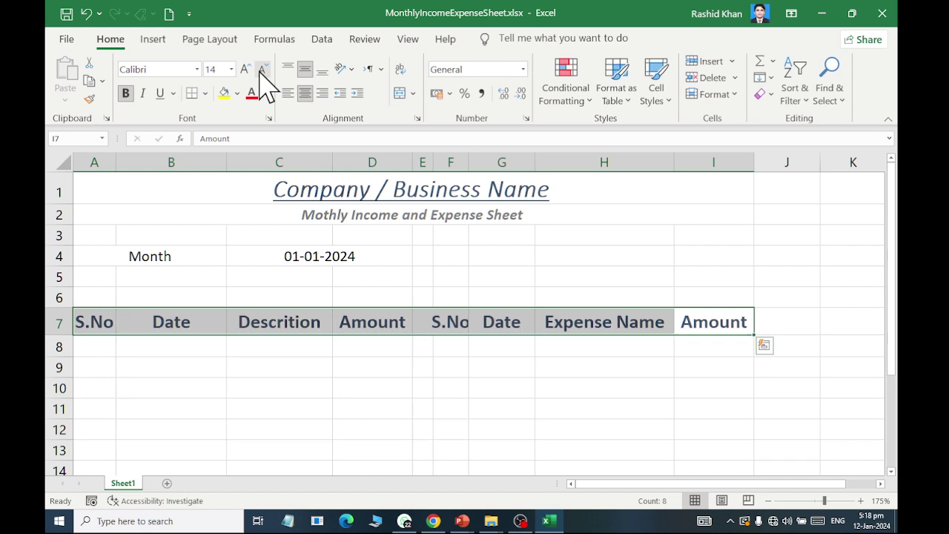
{"action": "left_click", "coordinate": [422, 392]}
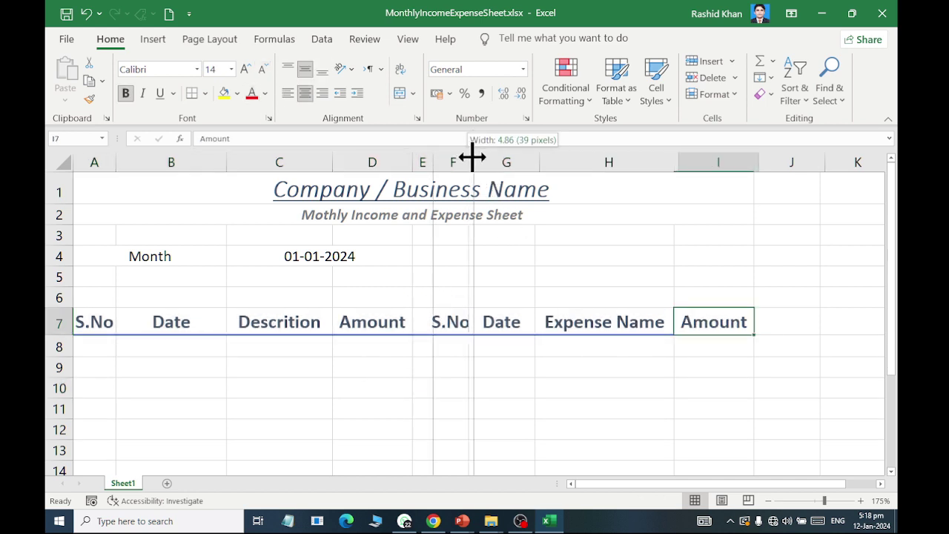
- Widen column F so S.No fits, then select the income headers A7:D7
{"action": "left_click_drag", "start_coordinate": [467, 156], "coordinate": [474, 155]}
{"action": "left_click", "coordinate": [304, 388]}
{"action": "left_click", "coordinate": [90, 321]}
{"action": "left_click_drag", "start_coordinate": [90, 321], "coordinate": [720, 322]}
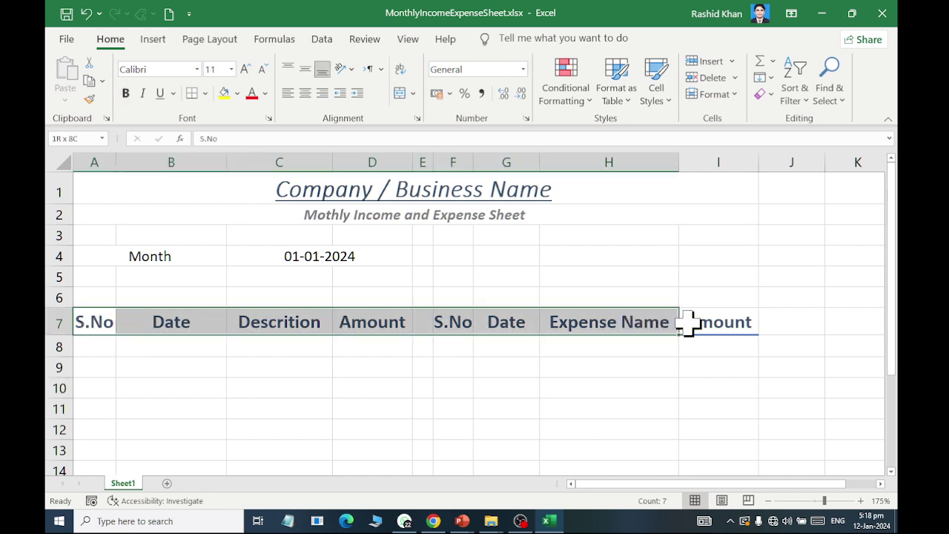
{"action": "left_click_drag", "start_coordinate": [375, 322], "coordinate": [89, 326]}
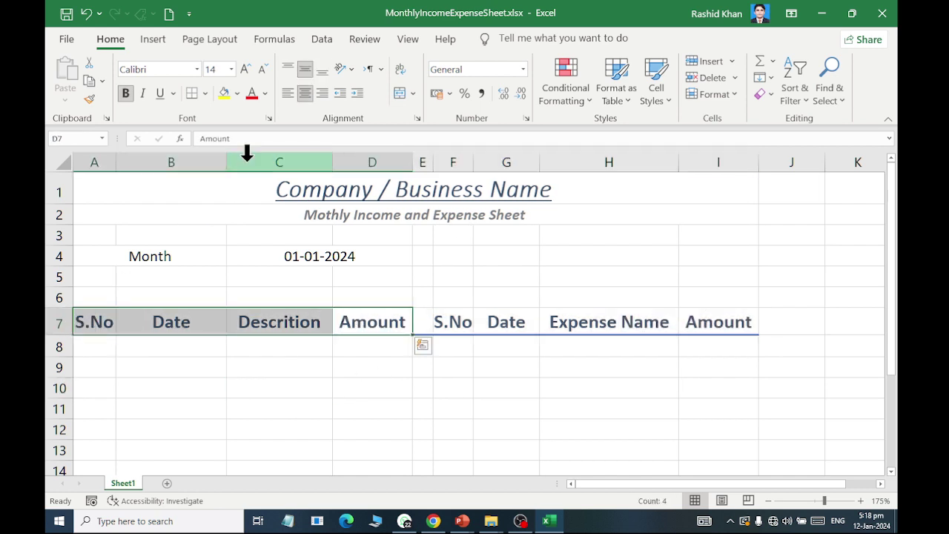
{"action": "left_click", "coordinate": [204, 93]}
- Give the income headers A7:D7 all borders plus a bottom double border
{"action": "left_click", "coordinate": [215, 238]}
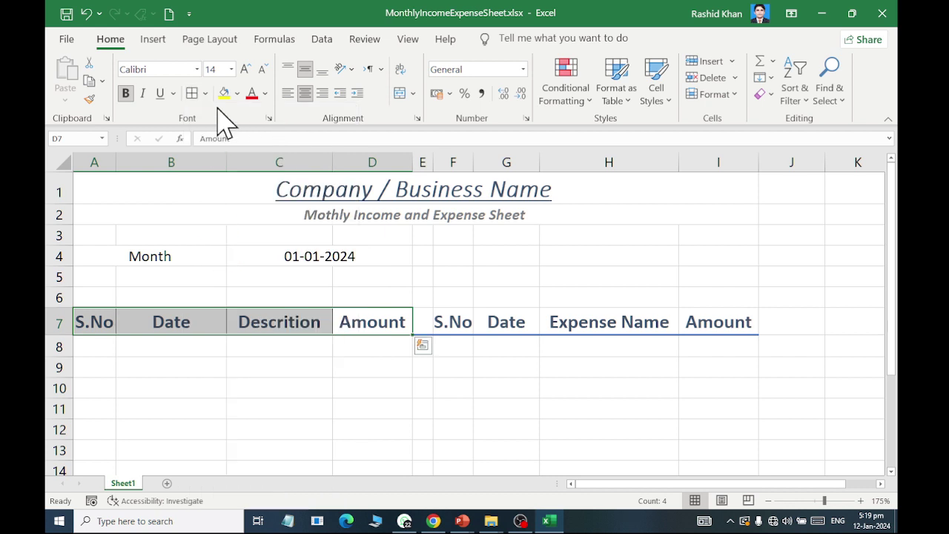
{"action": "left_click", "coordinate": [205, 93]}
{"action": "left_click", "coordinate": [238, 298]}
- Put a thick outside border around the expense headers F7:I7
{"action": "left_click_drag", "start_coordinate": [452, 323], "coordinate": [699, 326]}
{"action": "left_click", "coordinate": [223, 93]}
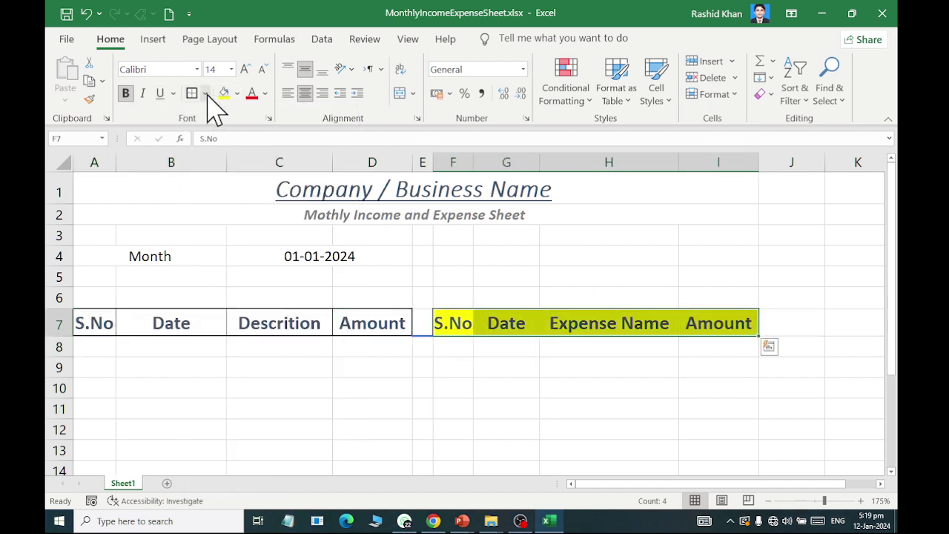
{"action": "key", "text": "ctrl+z"}
{"action": "left_click", "coordinate": [205, 92]}
{"action": "key", "text": "Escape"}
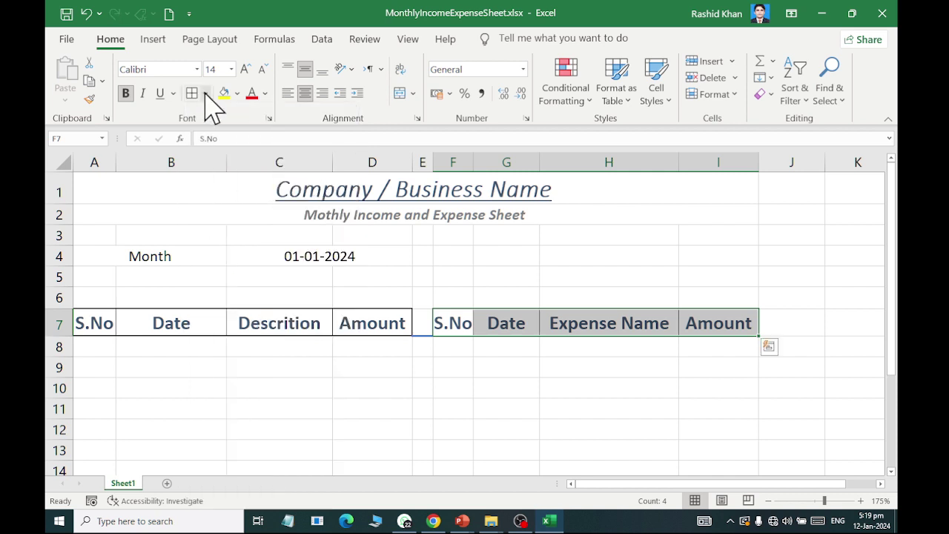
{"action": "left_click", "coordinate": [205, 93]}
{"action": "left_click", "coordinate": [241, 275]}
{"action": "left_click", "coordinate": [244, 367]}
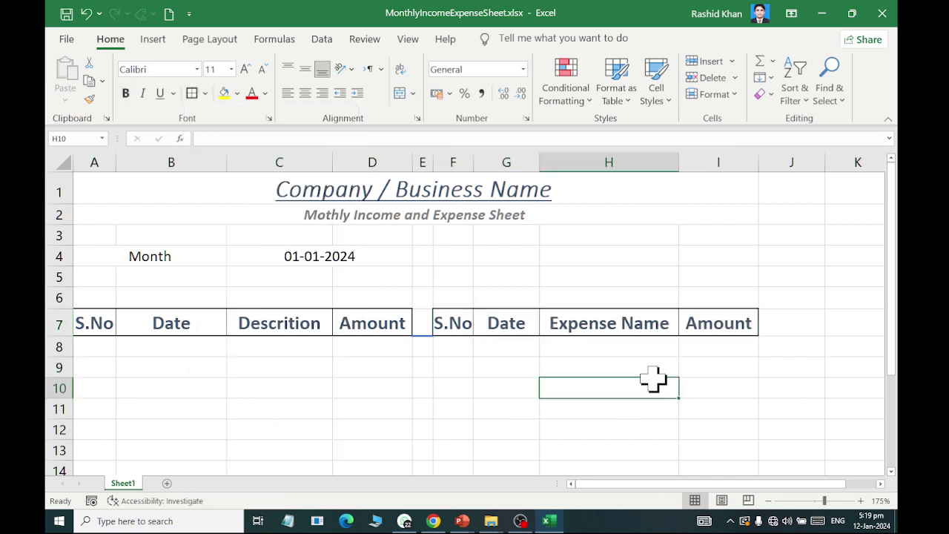
- Widen the expense table's Date column G
{"action": "left_click_drag", "start_coordinate": [652, 383], "coordinate": [586, 367]}
{"action": "left_click_drag", "start_coordinate": [523, 163], "coordinate": [594, 162]}
{"action": "left_click", "coordinate": [519, 214]}
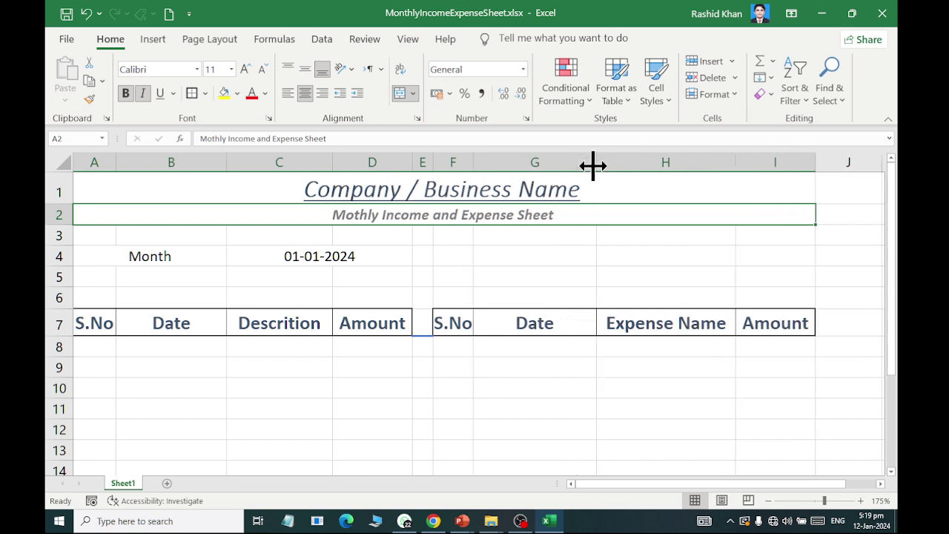
{"action": "left_click_drag", "start_coordinate": [469, 163], "coordinate": [495, 162]}
{"action": "left_click", "coordinate": [453, 276]}
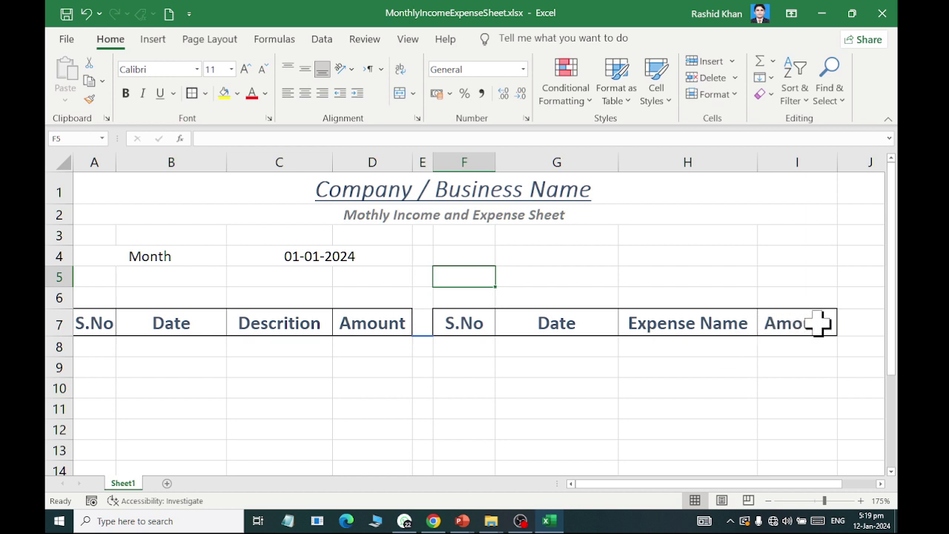
- Make the row 7 header font slightly smaller and narrow column F
{"action": "left_click_drag", "start_coordinate": [816, 323], "coordinate": [81, 326]}
{"action": "left_click", "coordinate": [225, 68]}
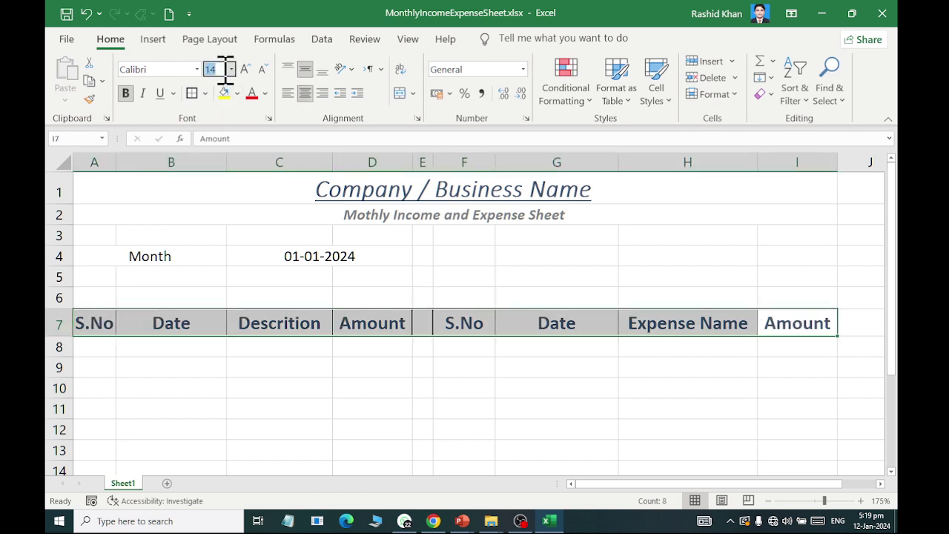
{"action": "type", "text": "12"}
{"action": "key", "text": "Return"}
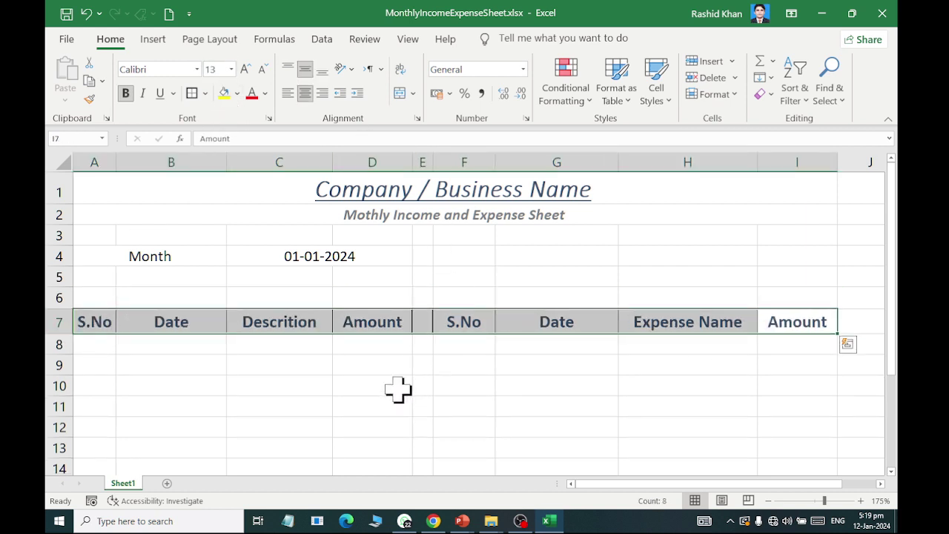
{"action": "left_click", "coordinate": [393, 387]}
{"action": "left_click_drag", "start_coordinate": [495, 161], "coordinate": [474, 162]}
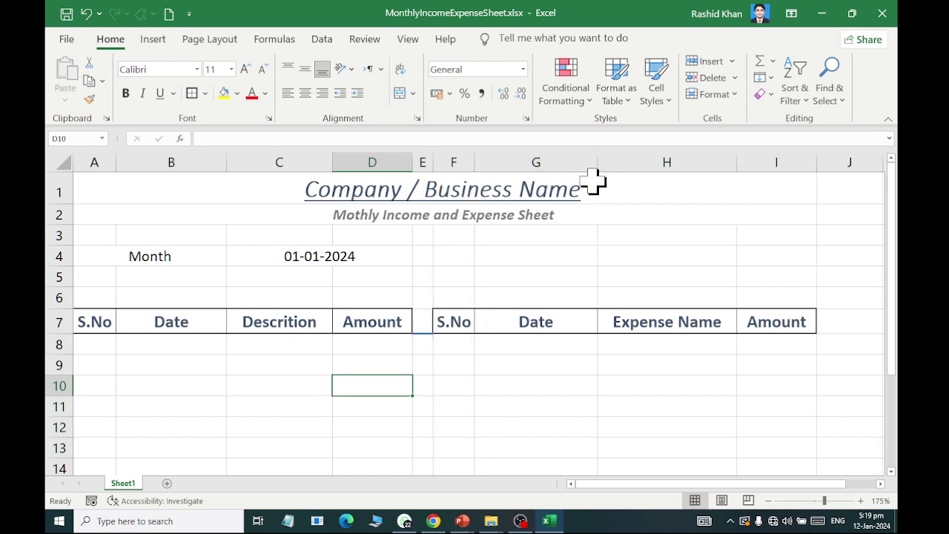
- Widen the income Date and Description columns B and C, and narrow S.No column A
{"action": "left_click_drag", "start_coordinate": [227, 160], "coordinate": [242, 160]}
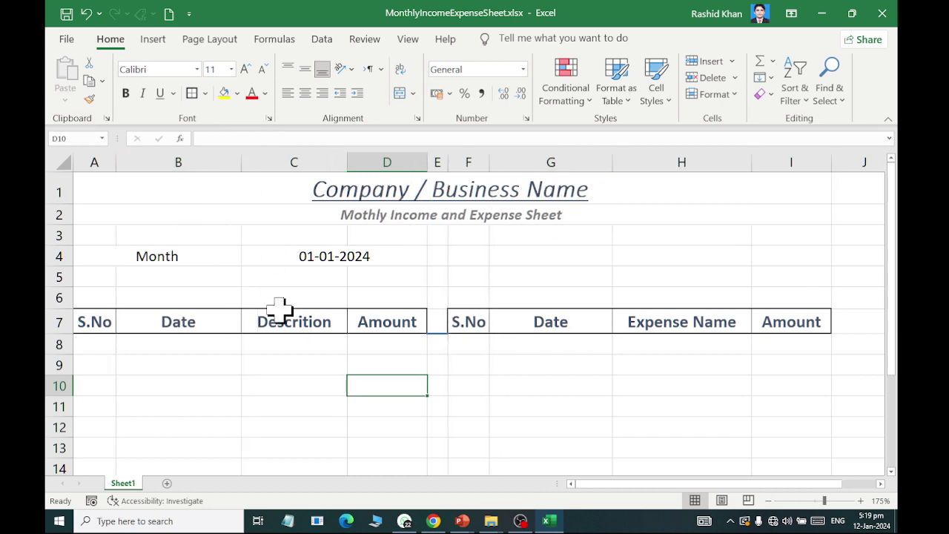
{"action": "left_click_drag", "start_coordinate": [347, 162], "coordinate": [375, 162]}
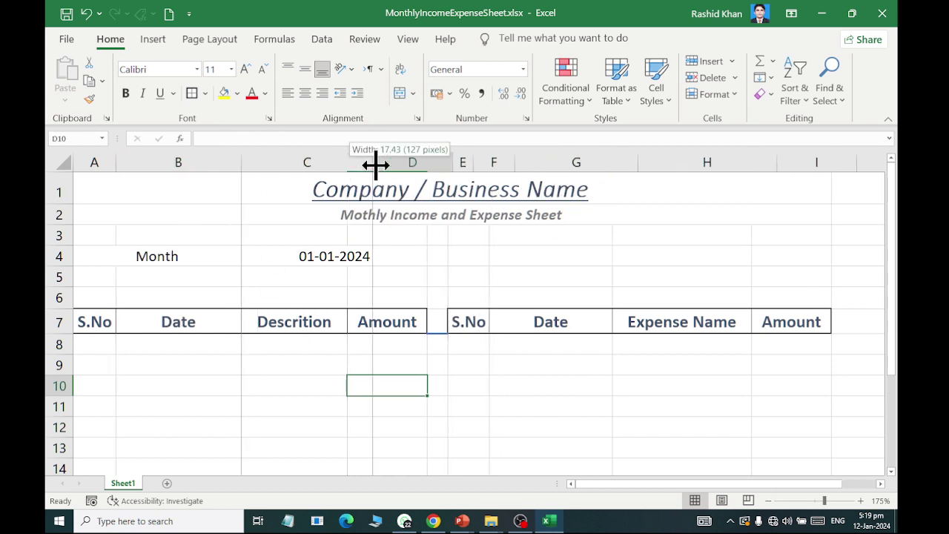
{"action": "left_click", "coordinate": [154, 341]}
{"action": "left_click_drag", "start_coordinate": [116, 161], "coordinate": [111, 162]}
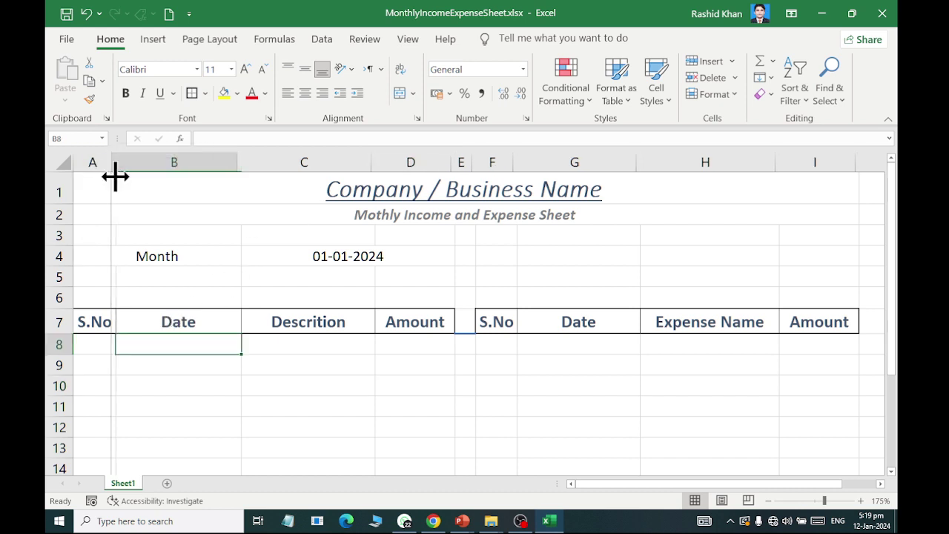
{"action": "left_click", "coordinate": [660, 321]}
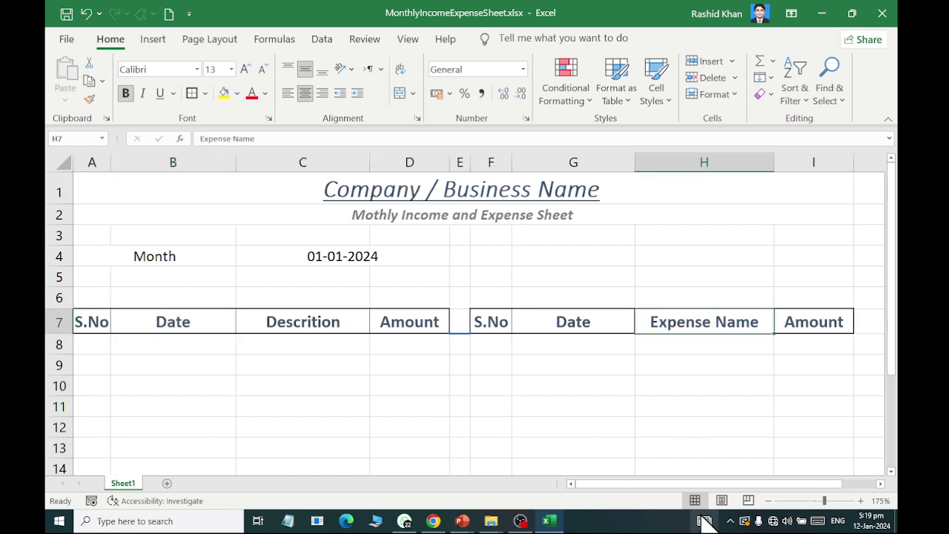
{"action": "left_click", "coordinate": [330, 402]}
- Enter serial numbers 1, 2 and 3 in A8:A10 of the income table
{"action": "mouse_move", "coordinate": [88, 344]}
{"action": "left_mouse_down"}
{"action": "mouse_move", "coordinate": [408, 501]}
{"action": "mouse_move", "coordinate": [364, 423]}
{"action": "left_mouse_up"}
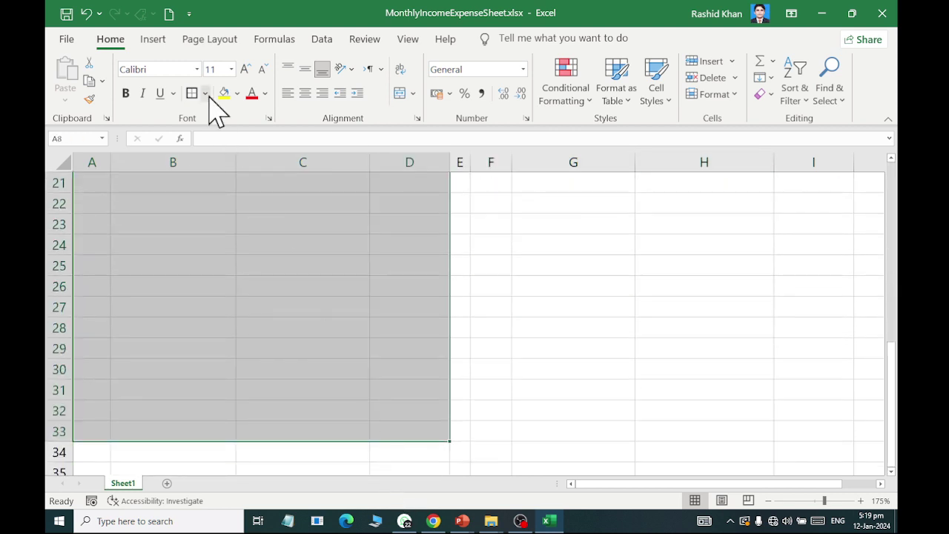
{"action": "left_click", "coordinate": [205, 94]}
{"action": "left_click", "coordinate": [123, 381]}
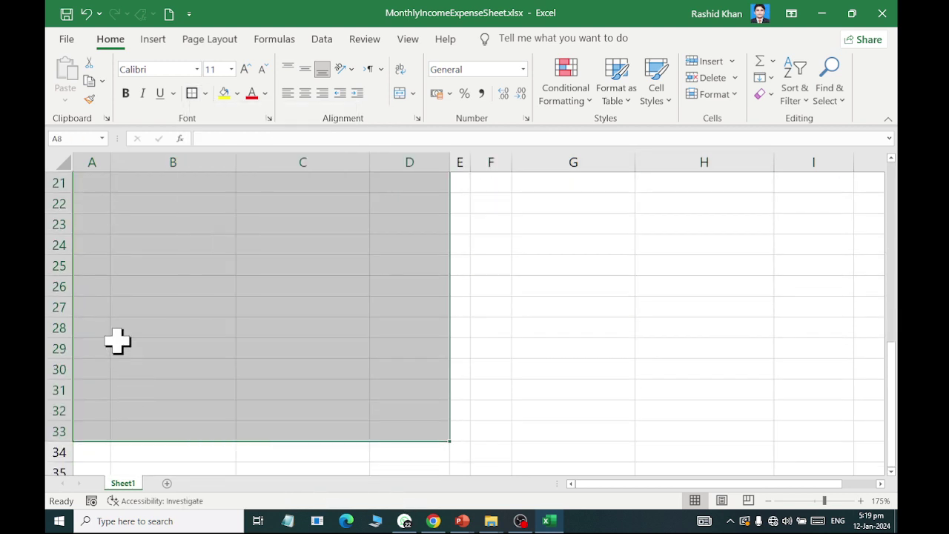
{"action": "scroll", "coordinate": [117, 338], "scroll_direction": "up", "scroll_amount": 6}
{"action": "scroll", "coordinate": [89, 269], "scroll_direction": "up", "scroll_amount": 1}
{"action": "left_click", "coordinate": [87, 347]}
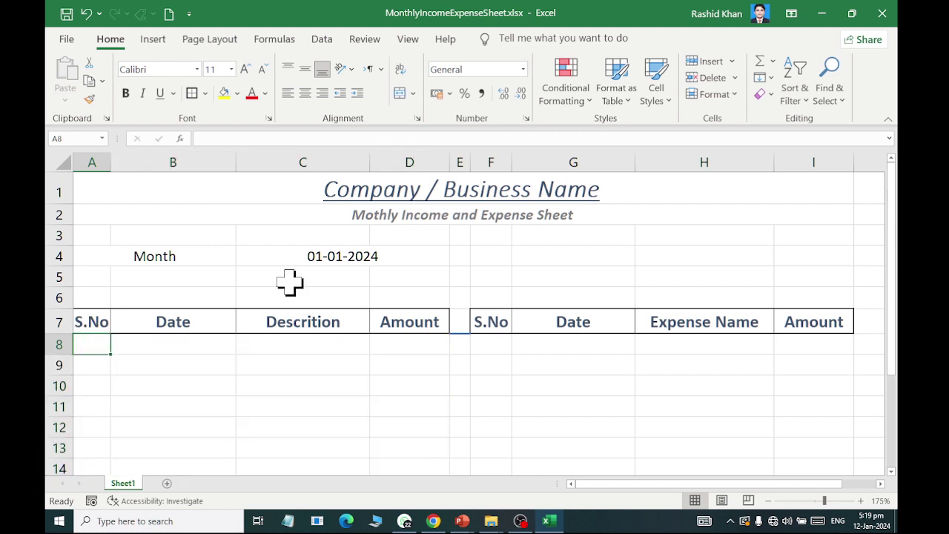
{"action": "type", "text": "1"}
{"action": "key", "text": "Return"}
{"action": "type", "text": "2"}
{"action": "key", "text": "Return"}
{"action": "type", "text": "3"}
{"action": "key", "text": "Return"}
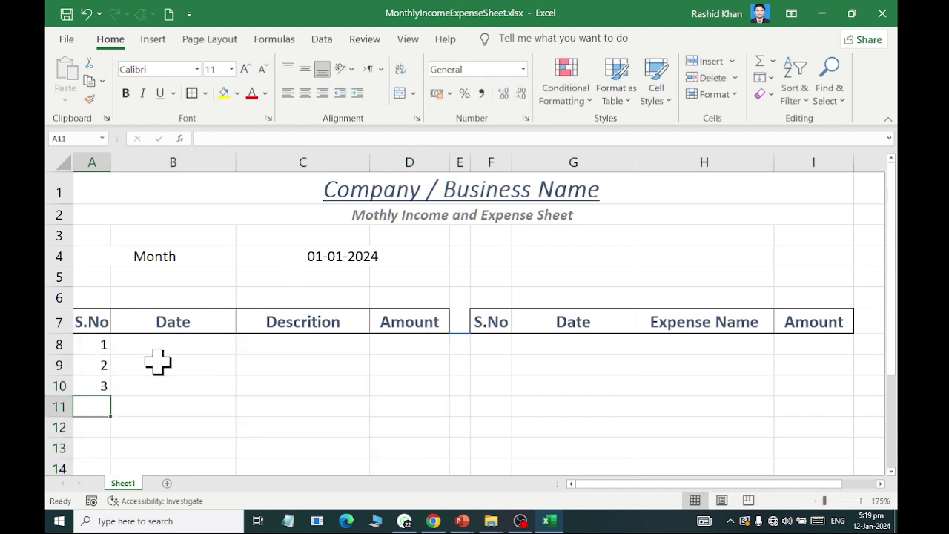
- Fill the income S.No column from A8 as a series down to 10
{"action": "left_click", "coordinate": [96, 344]}
{"action": "left_click", "coordinate": [762, 77]}
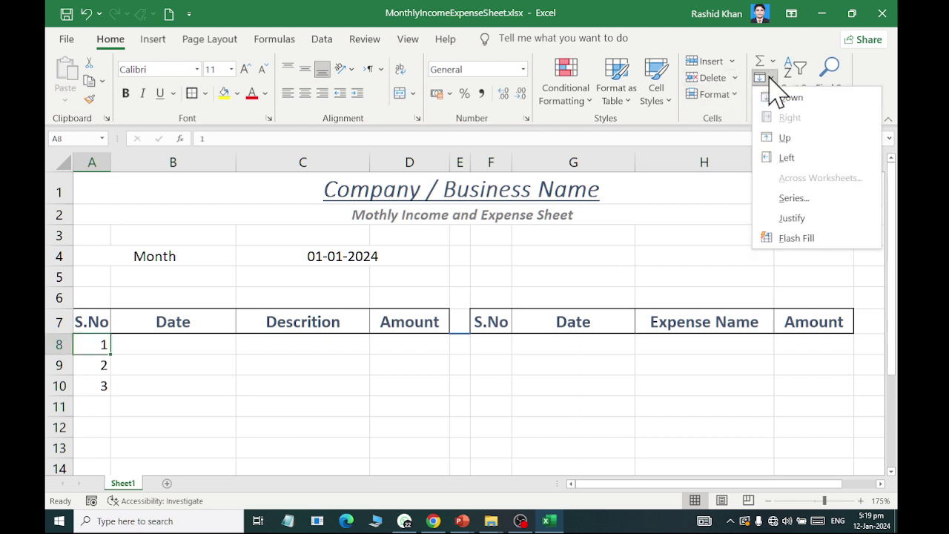
{"action": "left_click", "coordinate": [789, 198]}
{"action": "left_click", "coordinate": [523, 206]}
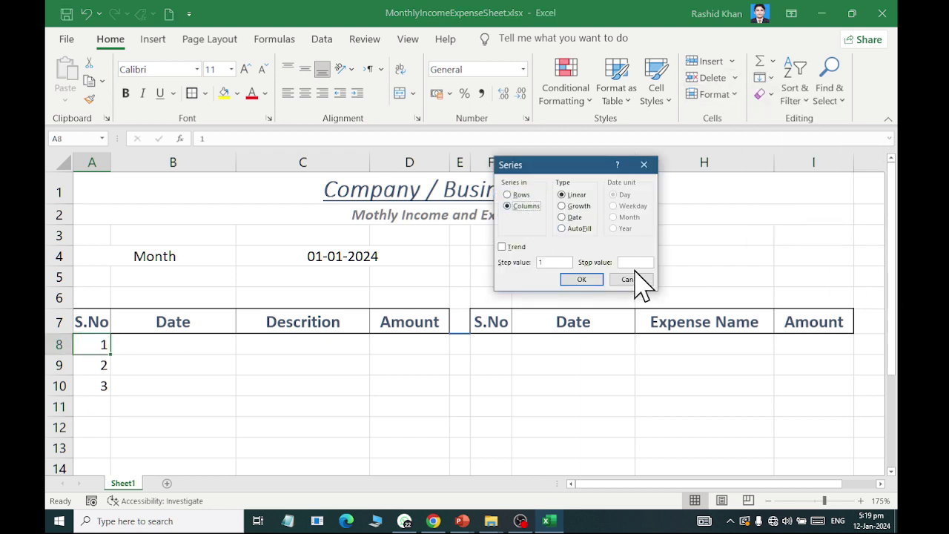
{"action": "left_click", "coordinate": [638, 261]}
{"action": "left_click", "coordinate": [581, 279]}
- Number the expense S.No column F8:F17 from 1 to 10 with a series fill
{"action": "left_click", "coordinate": [500, 350]}
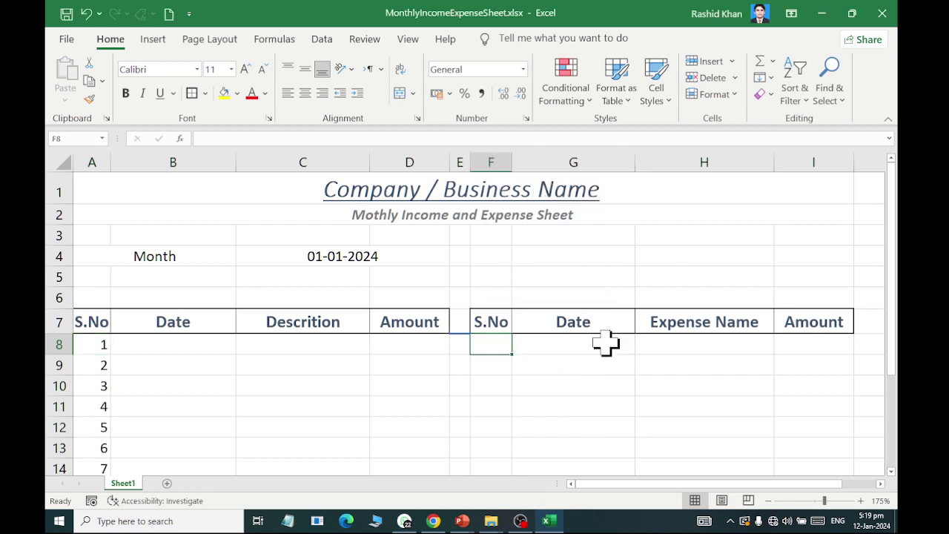
{"action": "left_click", "coordinate": [762, 77]}
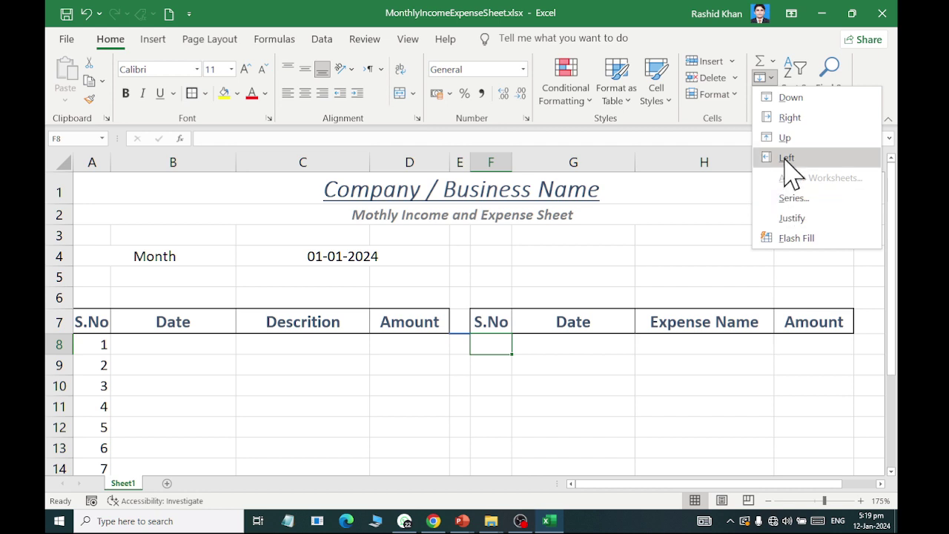
{"action": "left_click", "coordinate": [491, 342]}
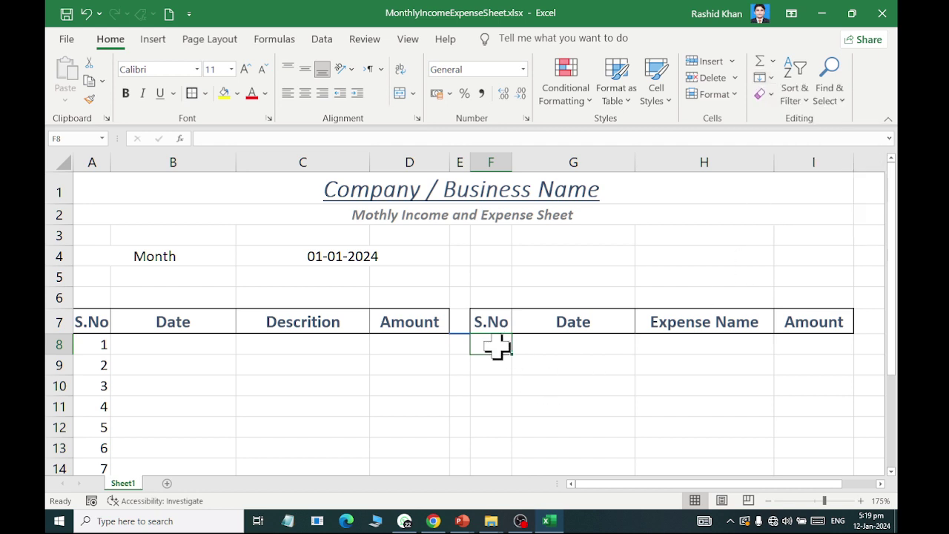
{"action": "type", "text": "1"}
{"action": "key", "text": "Return"}
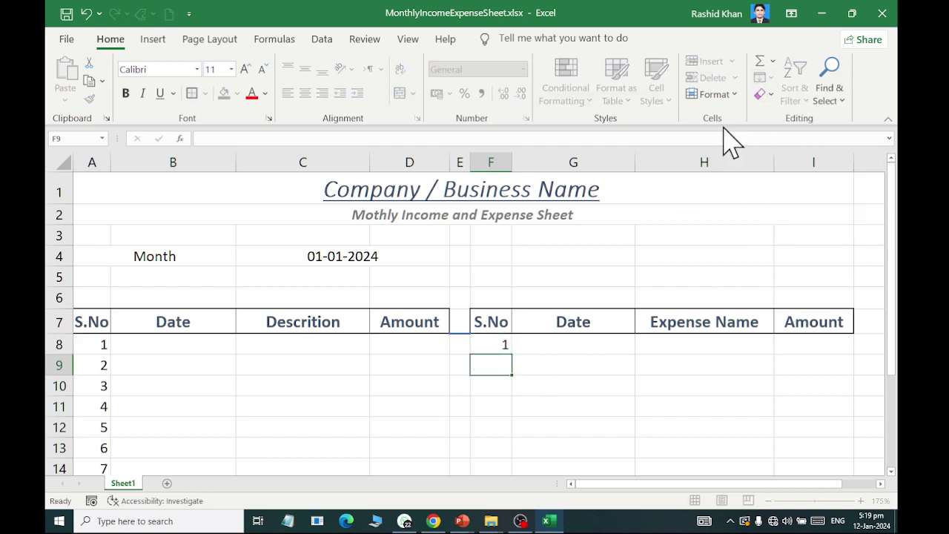
{"action": "left_click", "coordinate": [491, 344]}
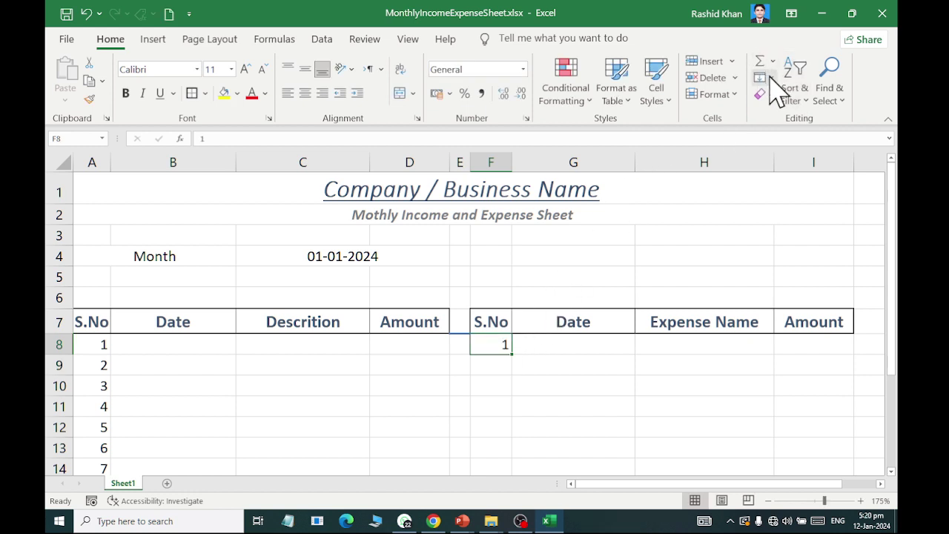
{"action": "left_click", "coordinate": [764, 77]}
{"action": "left_click", "coordinate": [791, 198]}
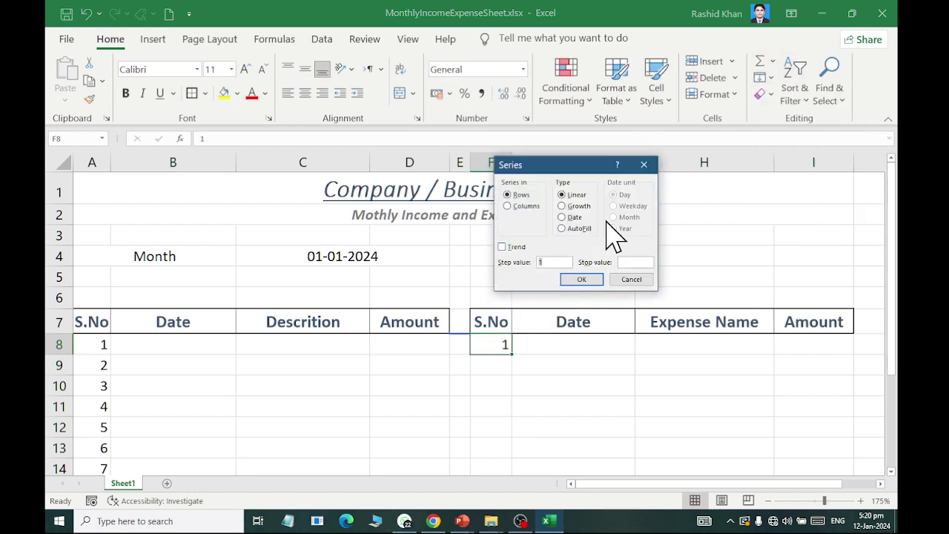
{"action": "left_click", "coordinate": [507, 205]}
{"action": "left_click", "coordinate": [644, 262]}
{"action": "key", "text": "Return"}
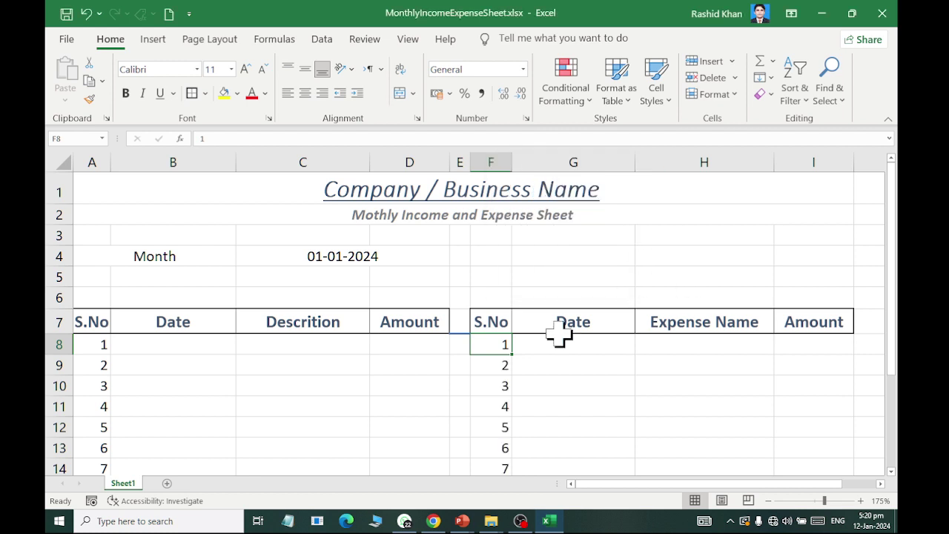
{"action": "mouse_move", "coordinate": [99, 344]}
{"action": "left_mouse_down"}
{"action": "mouse_move", "coordinate": [399, 522]}
{"action": "mouse_move", "coordinate": [425, 433]}
{"action": "left_mouse_up"}
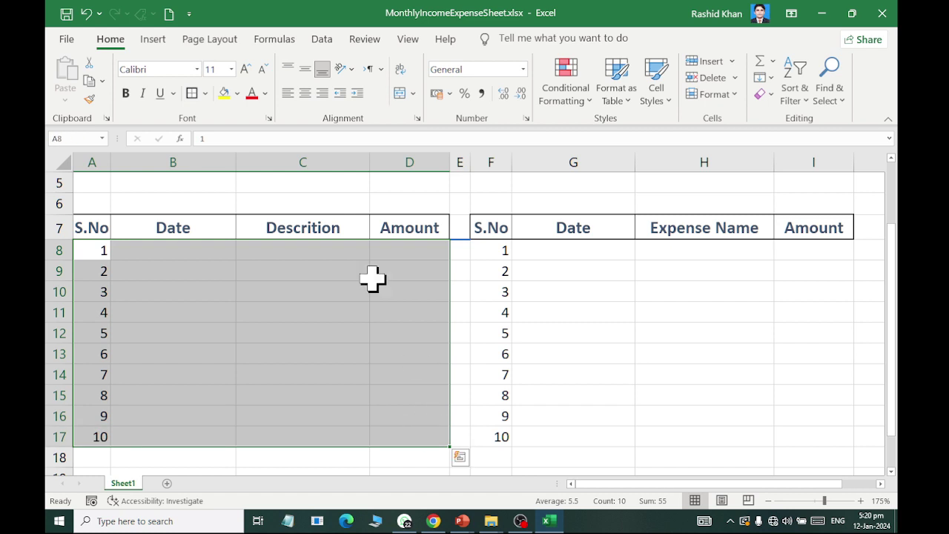
- Give the income table body all borders and a thick outline, and centre the S.No numbers
{"action": "left_click", "coordinate": [206, 94]}
{"action": "left_click", "coordinate": [215, 235]}
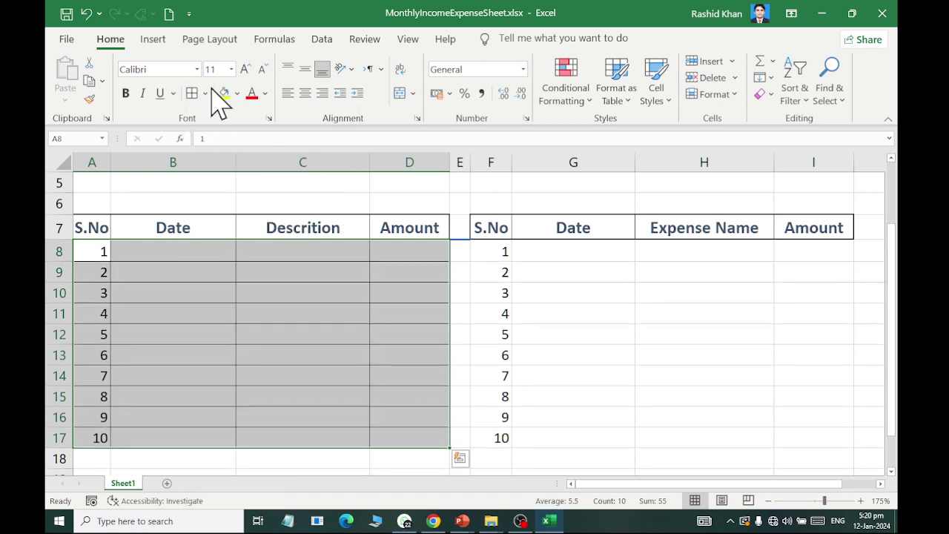
{"action": "left_click", "coordinate": [206, 94]}
{"action": "left_click", "coordinate": [212, 272]}
{"action": "left_click", "coordinate": [305, 92]}
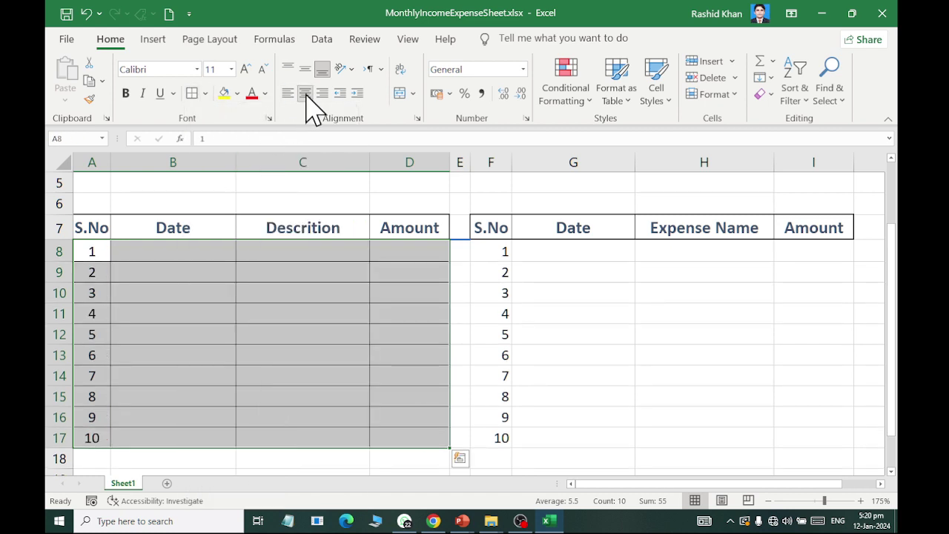
- Apply all borders and a thick outside border to the expense table body F8:I17
{"action": "mouse_move", "coordinate": [493, 252]}
{"action": "left_mouse_down"}
{"action": "mouse_move", "coordinate": [801, 406]}
{"action": "mouse_move", "coordinate": [798, 436]}
{"action": "left_mouse_up"}
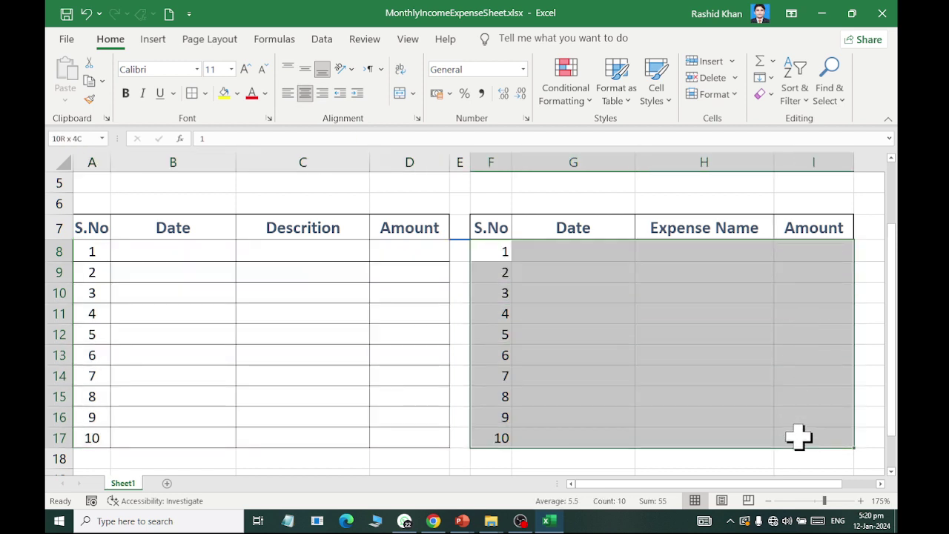
{"action": "left_click", "coordinate": [205, 94]}
{"action": "left_click", "coordinate": [215, 238]}
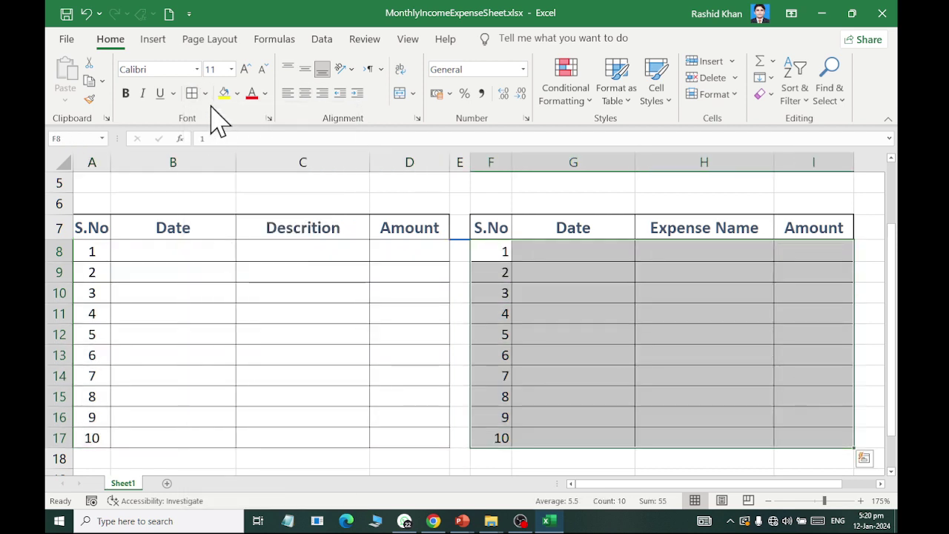
{"action": "left_click", "coordinate": [205, 94]}
{"action": "left_click", "coordinate": [223, 276]}
{"action": "left_click", "coordinate": [245, 338]}
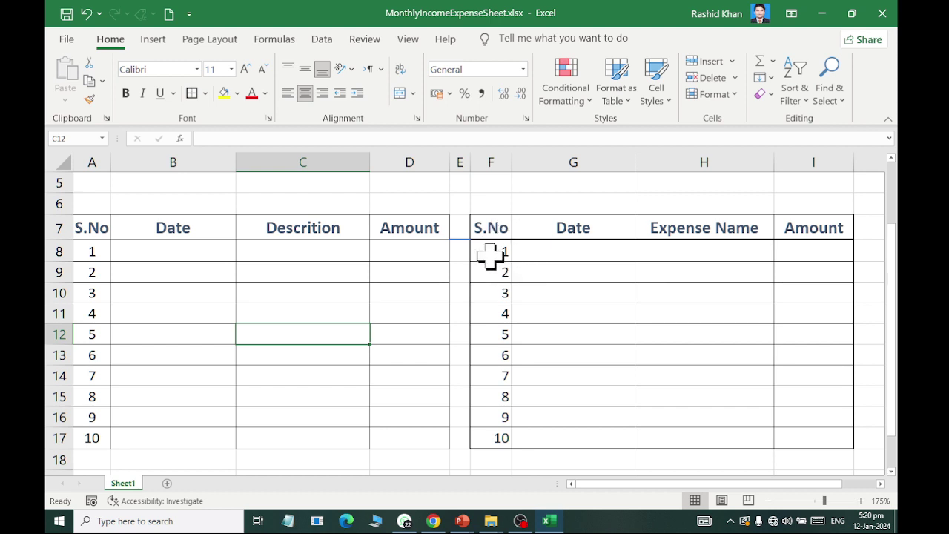
{"action": "mouse_move", "coordinate": [491, 252]}
{"action": "left_mouse_down"}
{"action": "mouse_move", "coordinate": [795, 426]}
{"action": "mouse_move", "coordinate": [798, 437]}
{"action": "left_mouse_up"}
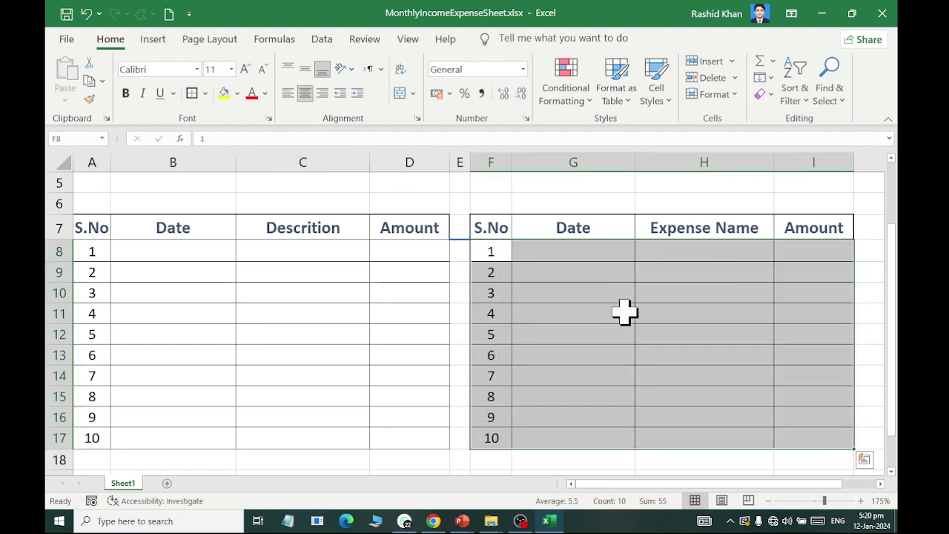
{"action": "left_click", "coordinate": [723, 335]}
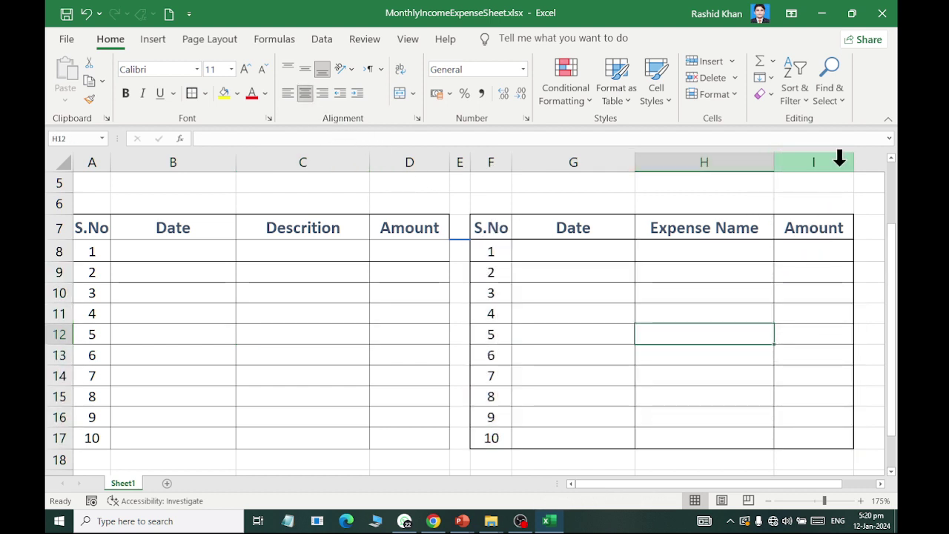
- Widen the expense Amount column slightly and narrow the Date columns G and B
{"action": "left_click_drag", "start_coordinate": [853, 165], "coordinate": [859, 164]}
{"action": "left_click", "coordinate": [690, 226]}
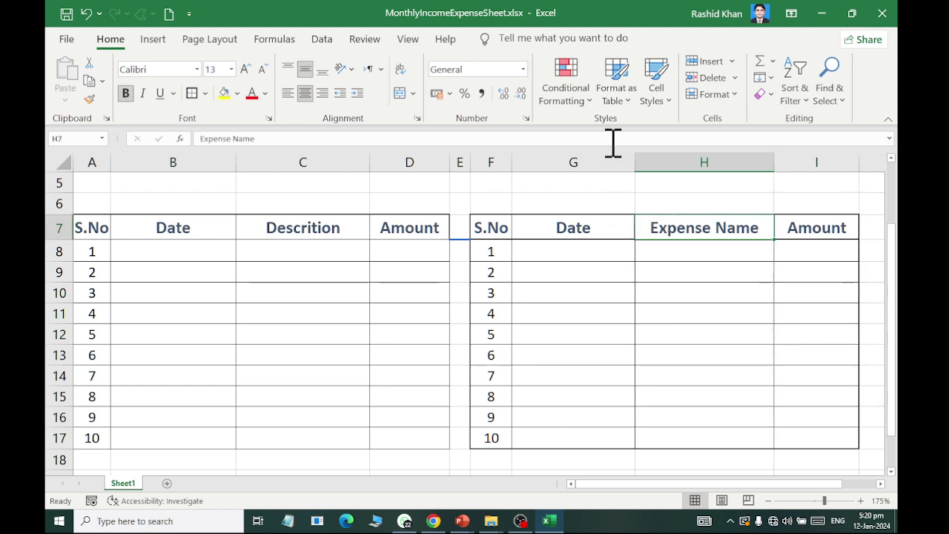
{"action": "left_click_drag", "start_coordinate": [634, 161], "coordinate": [604, 159]}
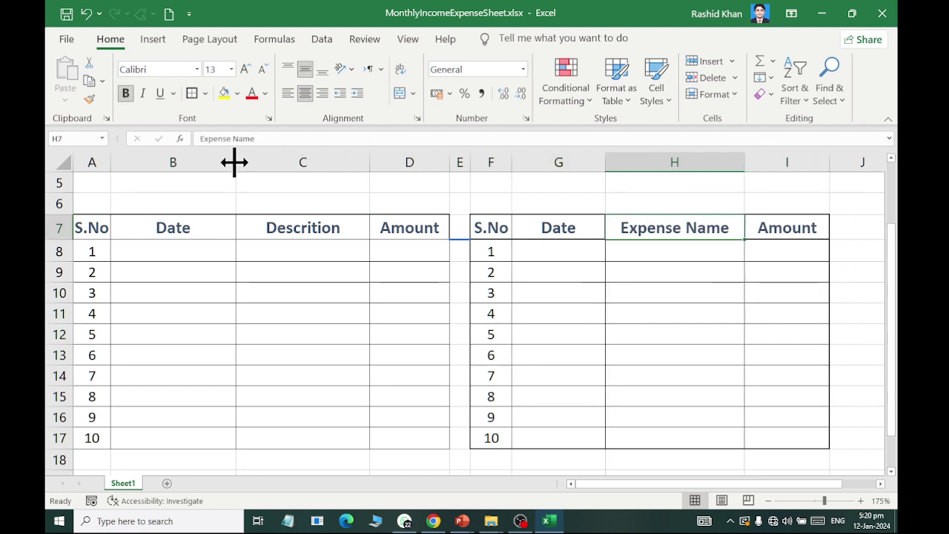
{"action": "left_click_drag", "start_coordinate": [234, 162], "coordinate": [212, 161]}
{"action": "left_click", "coordinate": [128, 297]}
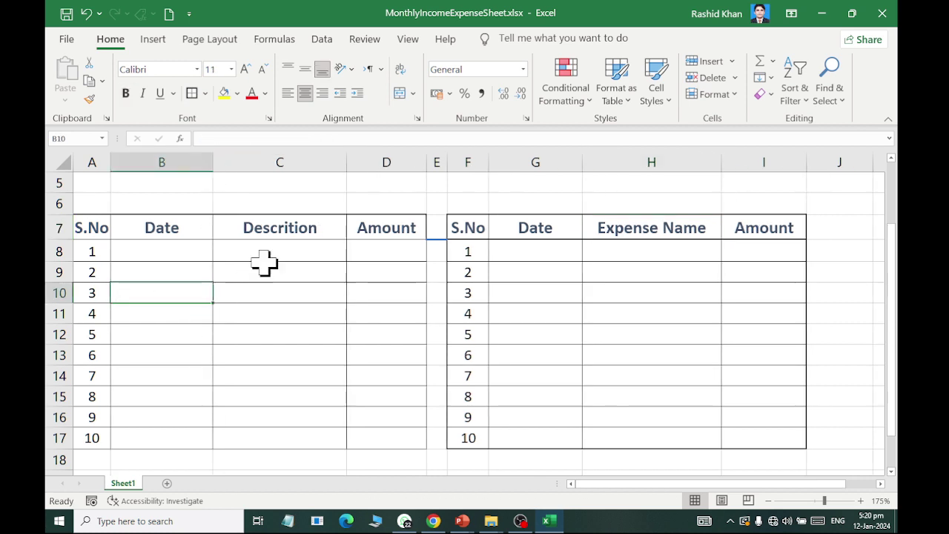
{"action": "key", "text": "Up"}
{"action": "key", "text": "Up"}
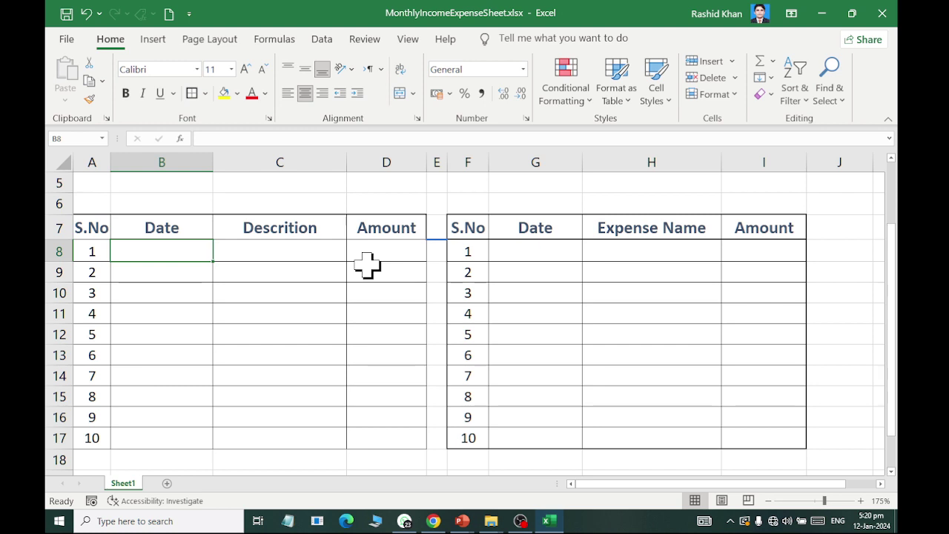
- Date the first income entry 31/1/2024 and give it an amount of 15000
{"action": "type", "text": "Computer"}
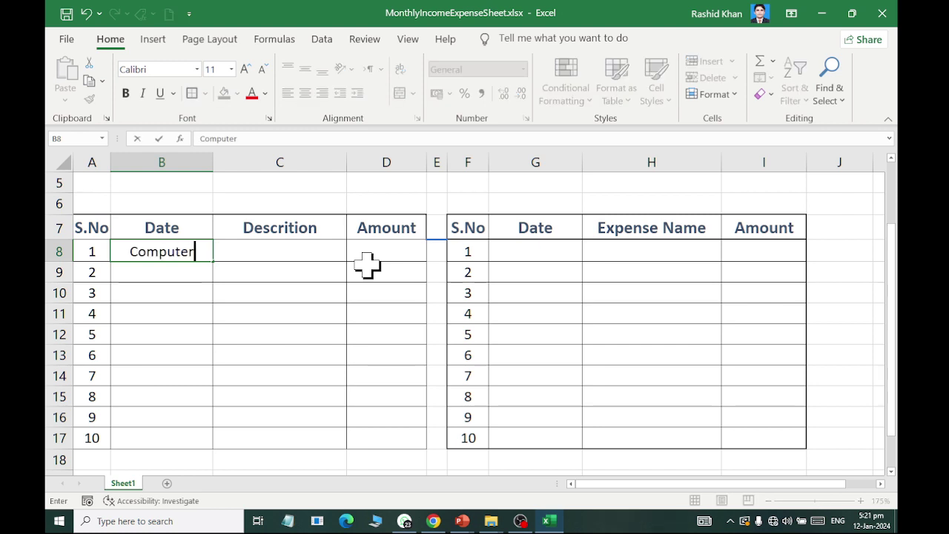
{"action": "key", "text": "Escape"}
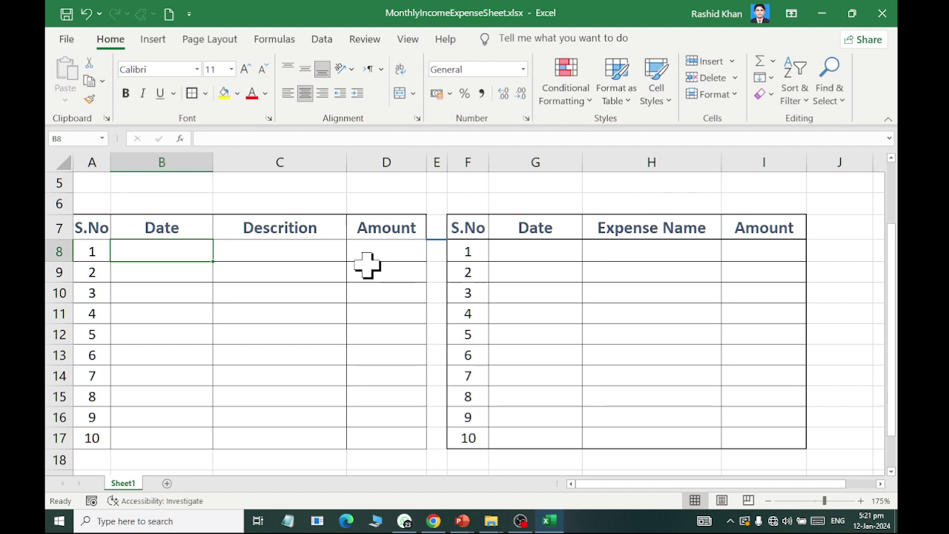
{"action": "type", "text": "31/1/2"}
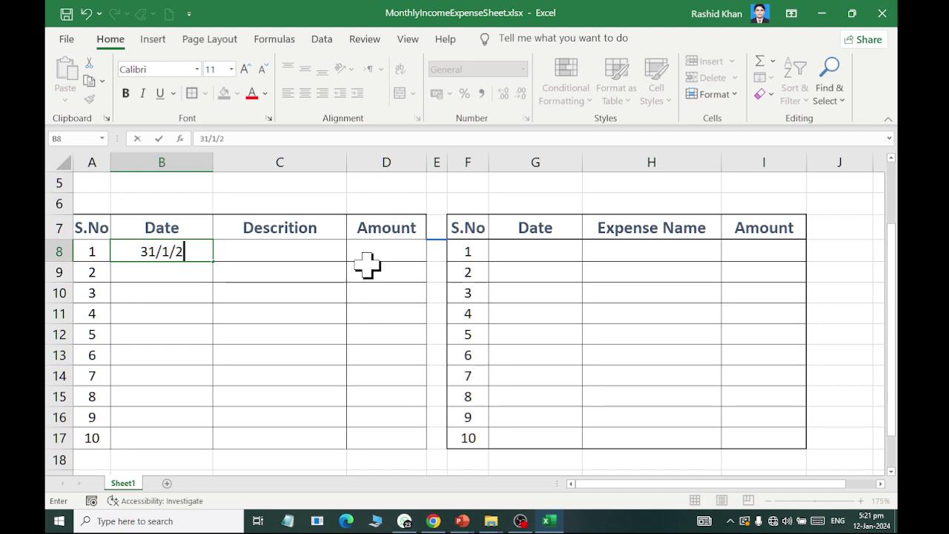
{"action": "type", "text": "024"}
{"action": "key", "text": "Tab"}
{"action": "type", "text": "CPU"}
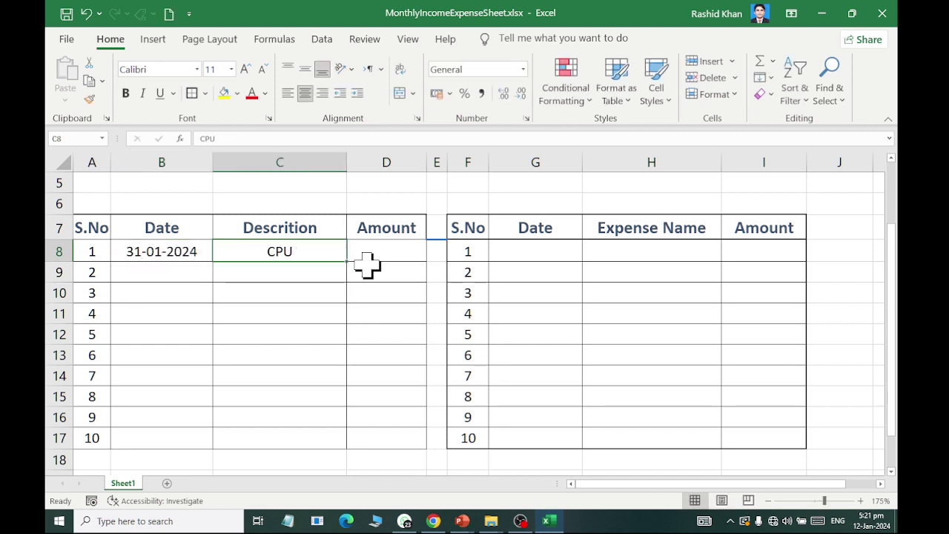
{"action": "key", "text": "Tab"}
{"action": "type", "text": "1"}
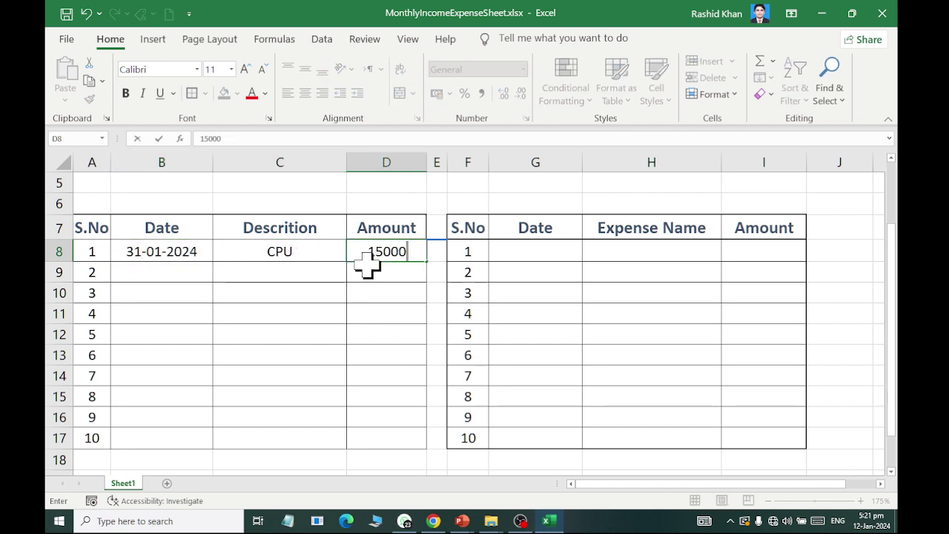
{"action": "key", "text": "Return"}
- Add an LCD entry of 25000 in row 9, copying the date down
{"action": "key", "text": "ctrl+d"}
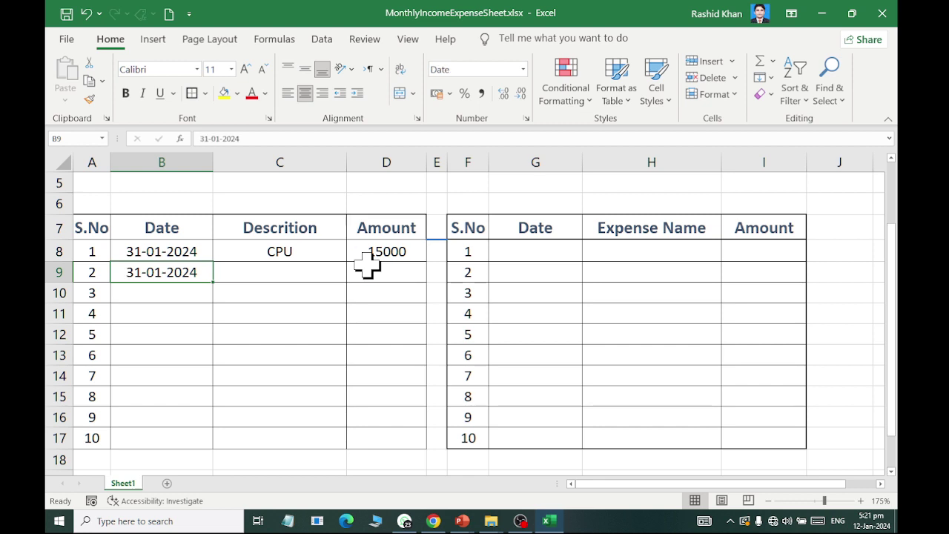
{"action": "key", "text": "Tab"}
{"action": "type", "text": "LCD"}
{"action": "key", "text": "Tab"}
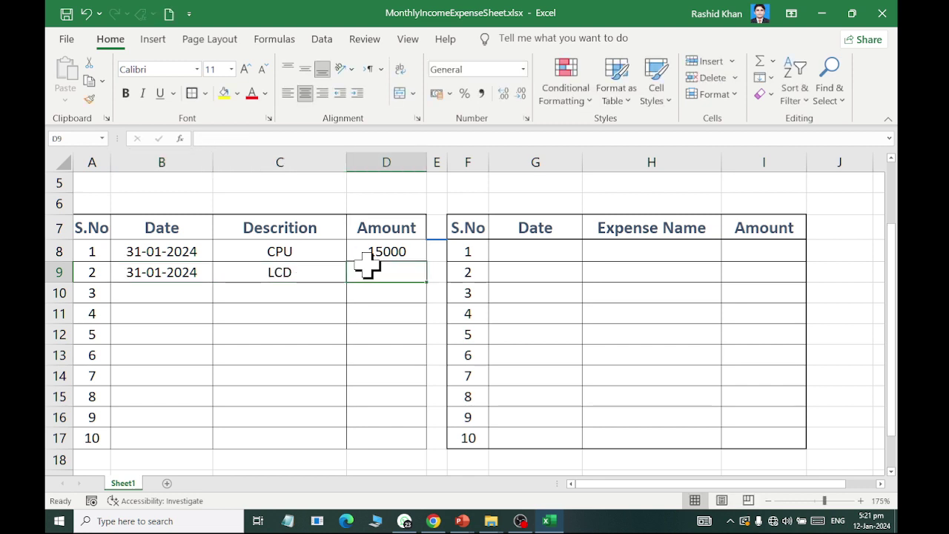
{"action": "type", "text": "25000"}
{"action": "key", "text": "Return"}
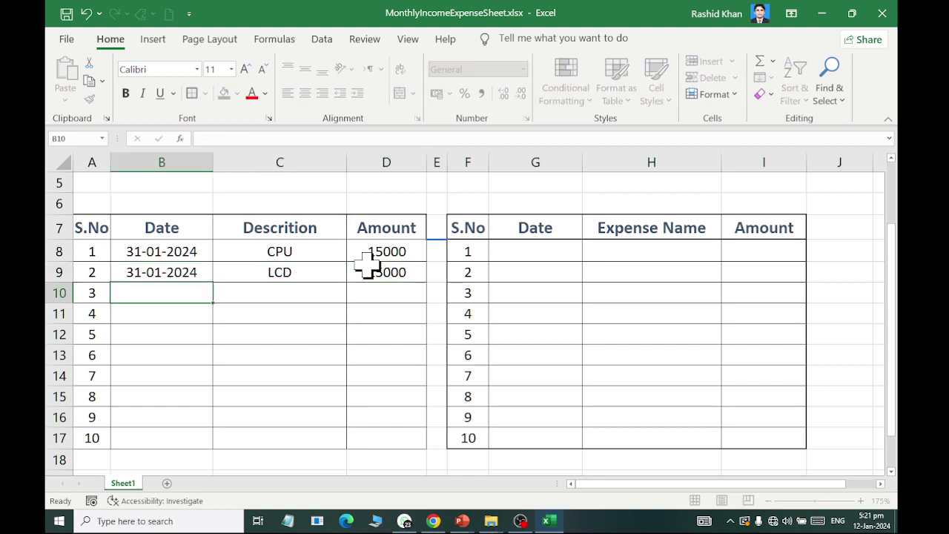
- Add a Keyboard entry of 10000 in row 10 with the same date
{"action": "key", "text": "ctrl+d"}
{"action": "key", "text": "Tab"}
{"action": "type", "text": "Keyba"}
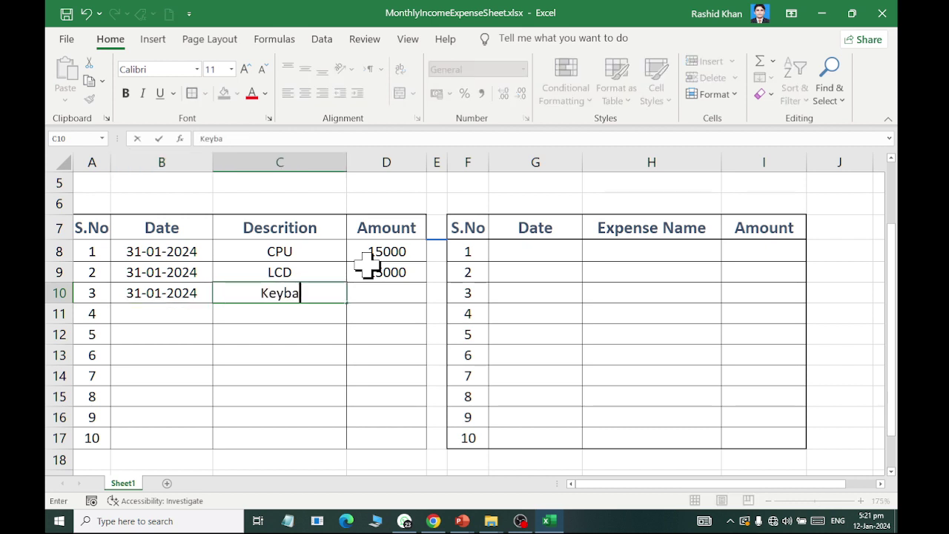
{"action": "type", "text": "od"}
{"action": "key", "text": "BackSpace"}
{"action": "key", "text": "BackSpace"}
{"action": "type", "text": "r"}
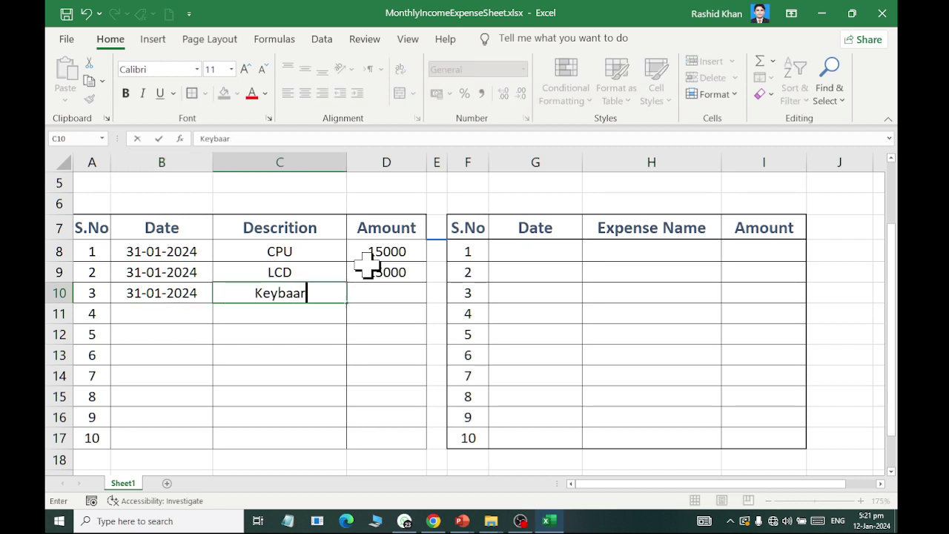
{"action": "key", "text": "BackSpace"}
{"action": "key", "text": "BackSpace"}
{"action": "type", "text": "oard"}
{"action": "key", "text": "Tab"}
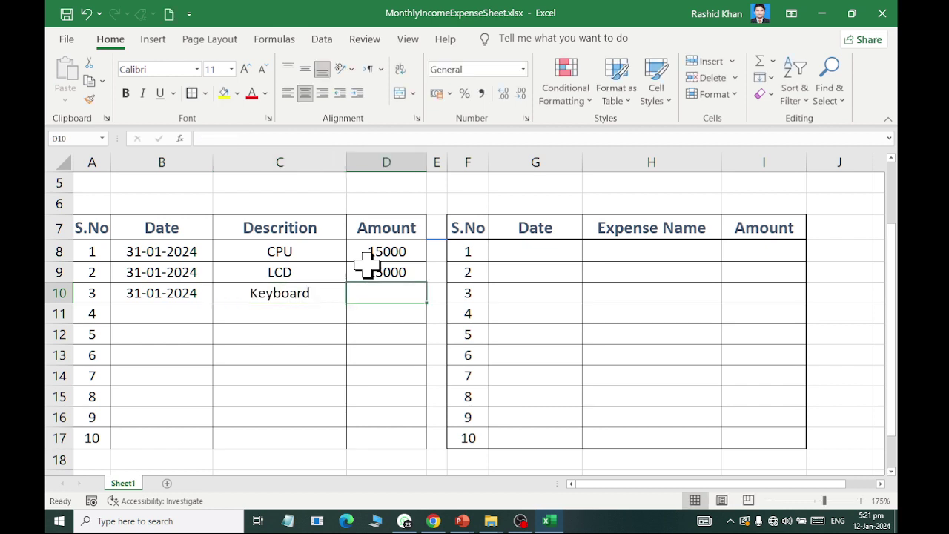
{"action": "type", "text": "10000"}
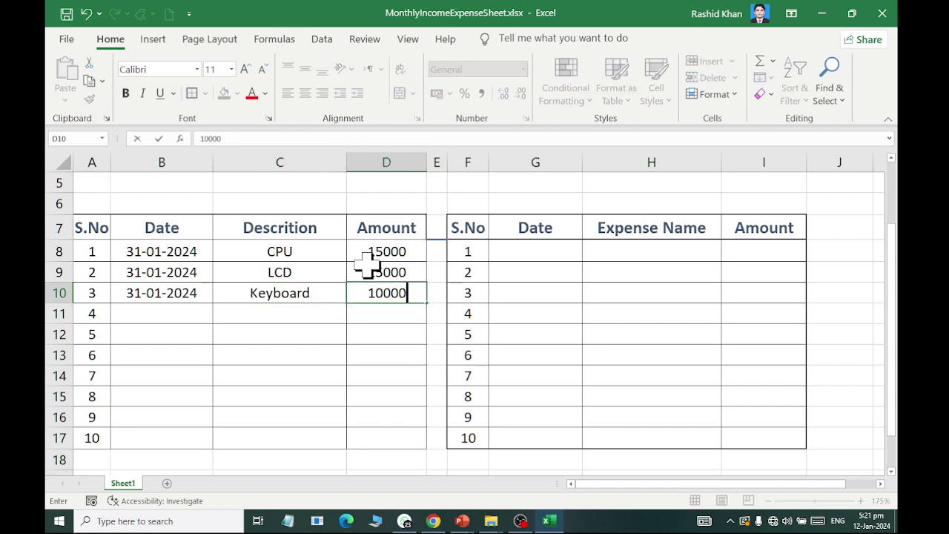
{"action": "key", "text": "Return"}
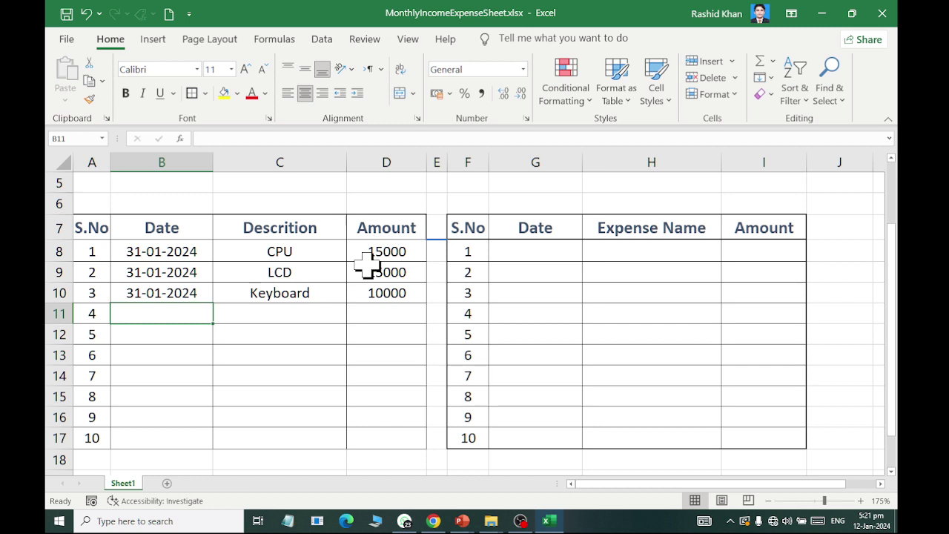
- Add an Itel Sold entry of 75000 in row 11 dated today
{"action": "key", "text": "ctrl+semicolon"}
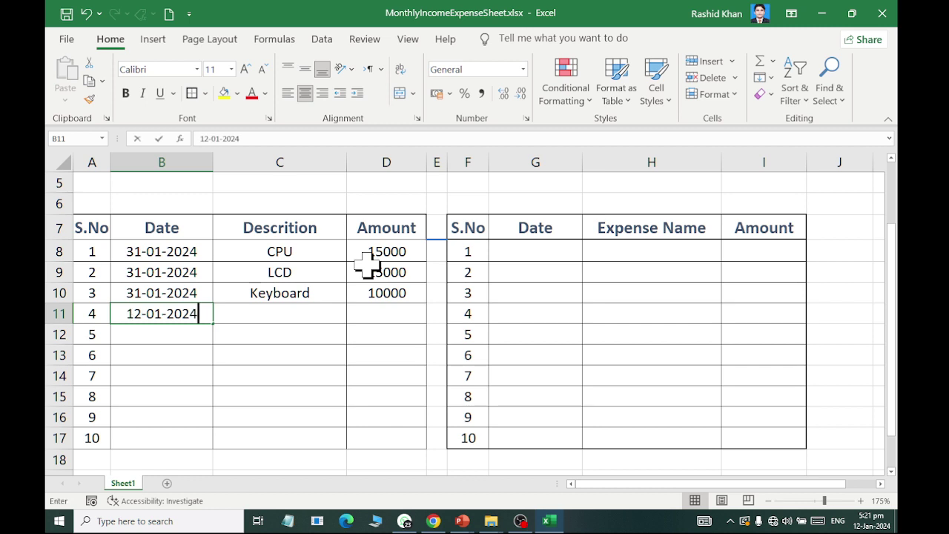
{"action": "key", "text": "Tab"}
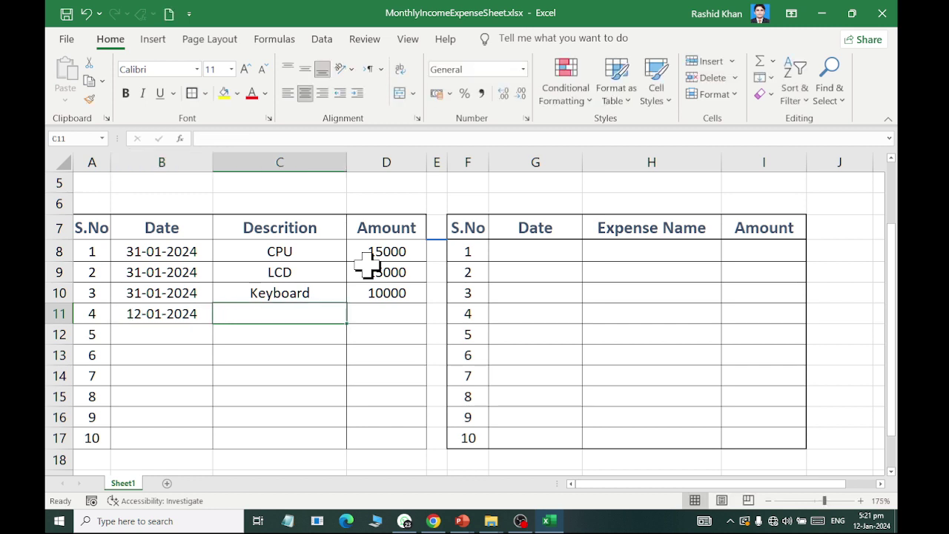
{"action": "type", "text": "Tot"}
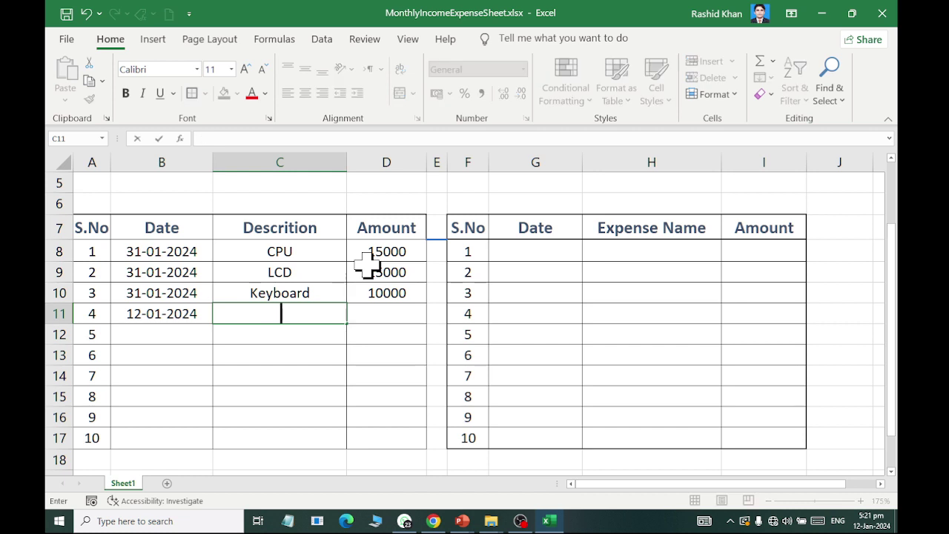
{"action": "key", "text": "BackSpace"}
{"action": "key", "text": "BackSpace"}
{"action": "type", "text": "ld"}
{"action": "key", "text": "Tab"}
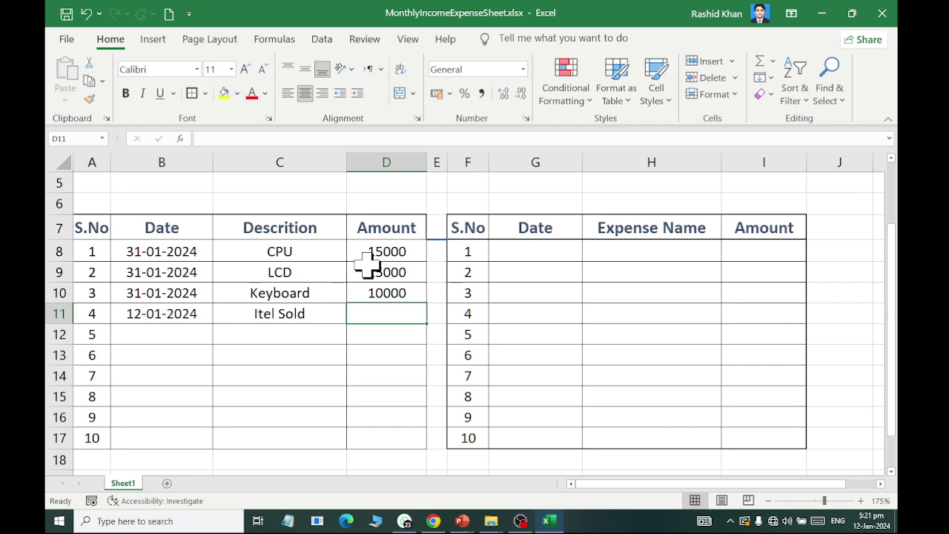
{"action": "type", "text": "75000"}
{"action": "key", "text": "Return"}
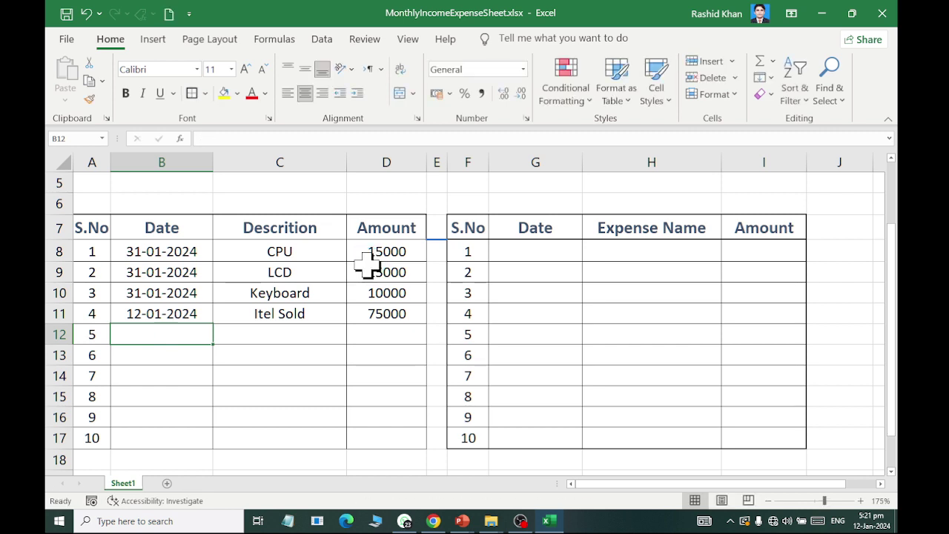
- Add a Rental Income entry of 15000 in row 12 dated today
{"action": "key", "text": "ctrl+semicolon"}
{"action": "key", "text": "Tab"}
{"action": "type", "text": "R"}
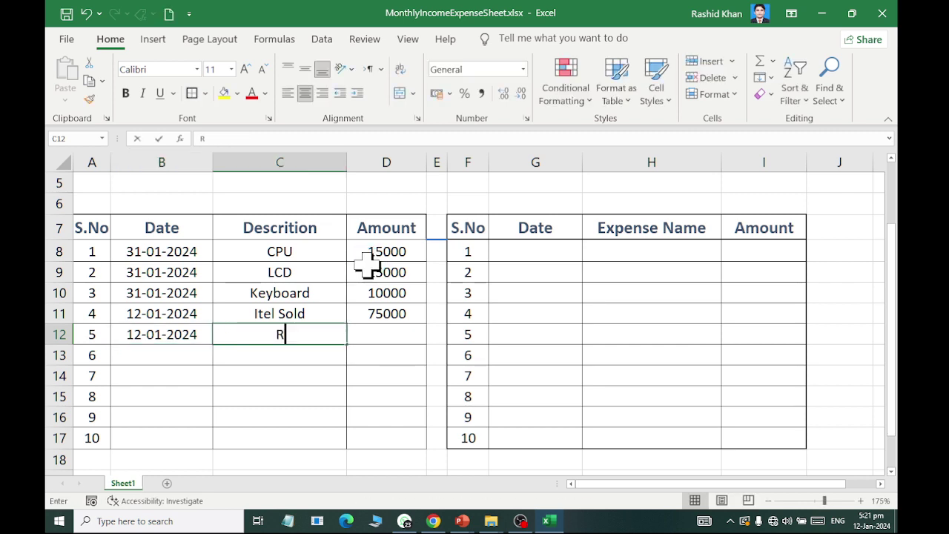
{"action": "type", "text": "ent"}
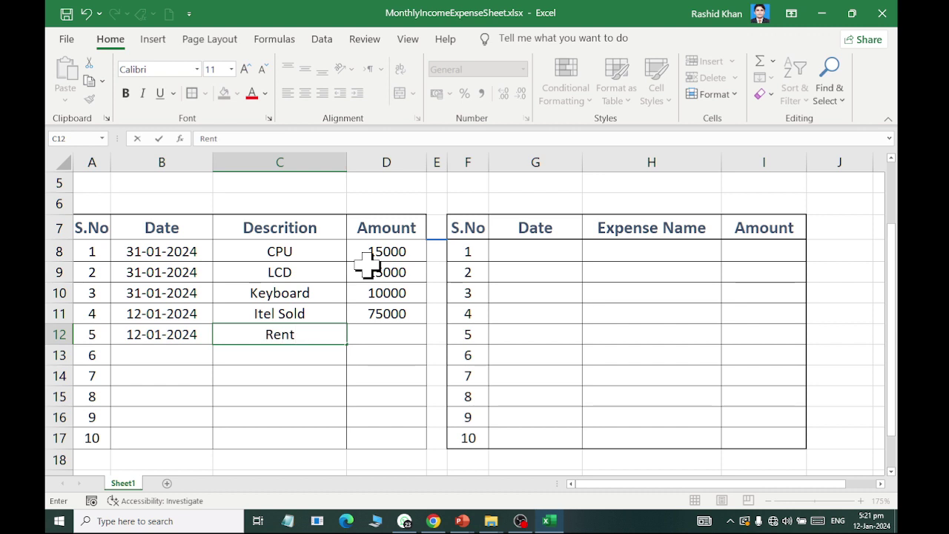
{"action": "type", "text": " Rce"}
{"action": "key", "text": "BackSpace"}
{"action": "key", "text": "BackSpace"}
{"action": "key", "text": "BackSpace"}
{"action": "type", "text": "ncome"}
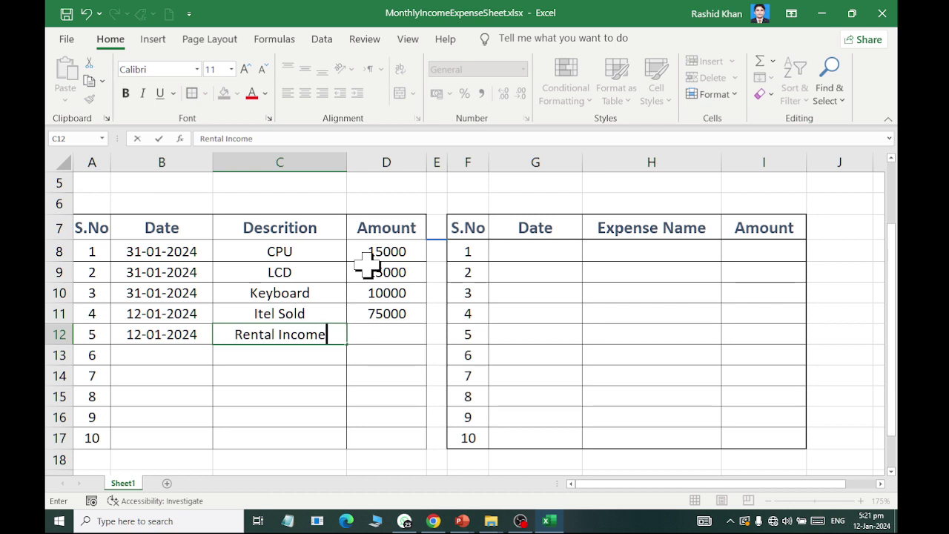
{"action": "key", "text": "Tab"}
{"action": "type", "text": "1"}
{"action": "key", "text": "Return"}
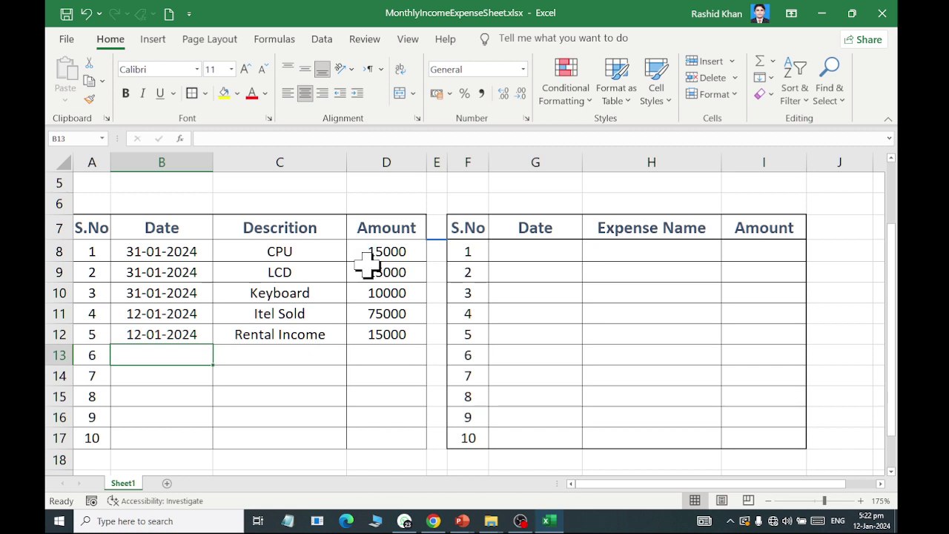
- Add a Services entry of 25000 in row 13 dated today
{"action": "key", "text": "ctrl+semicolon"}
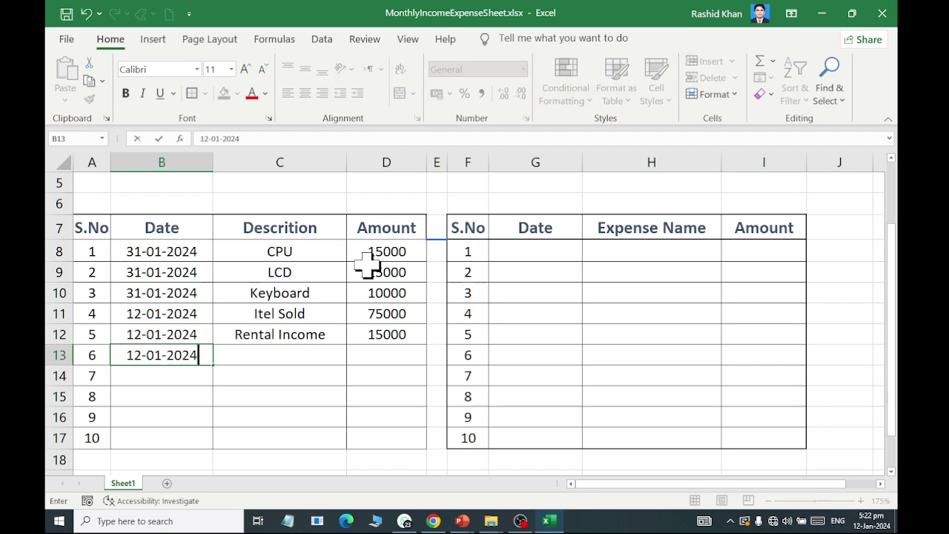
{"action": "key", "text": "Tab"}
{"action": "type", "text": "S"}
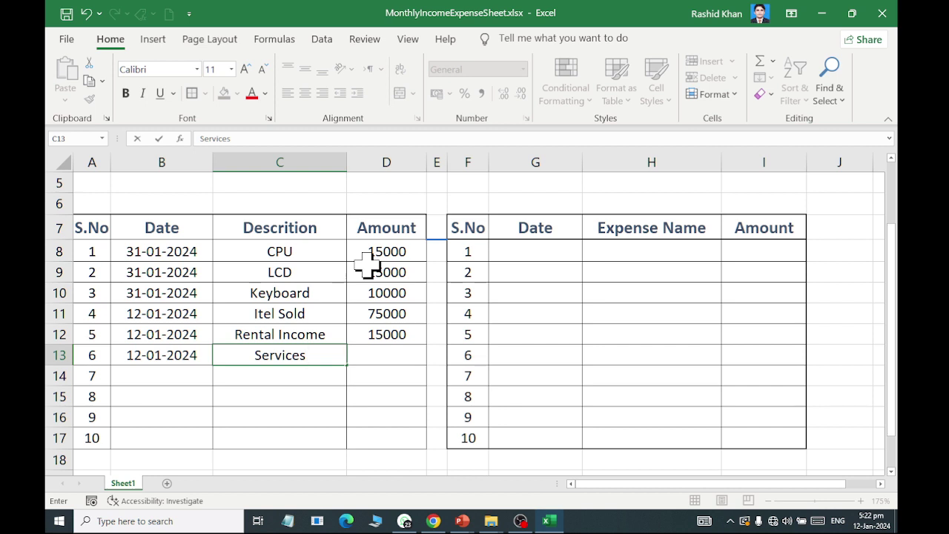
{"action": "key", "text": "Tab"}
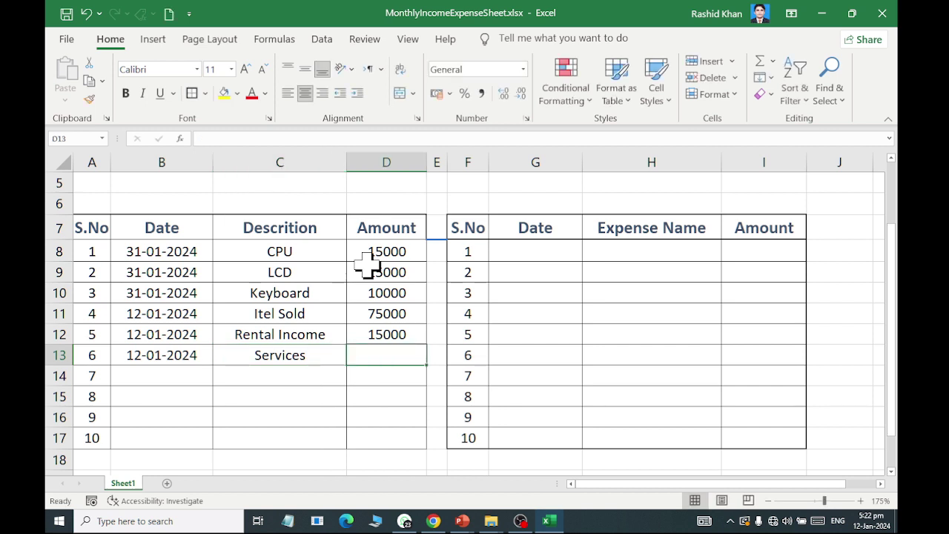
{"action": "type", "text": "25000"}
{"action": "key", "text": "Return"}
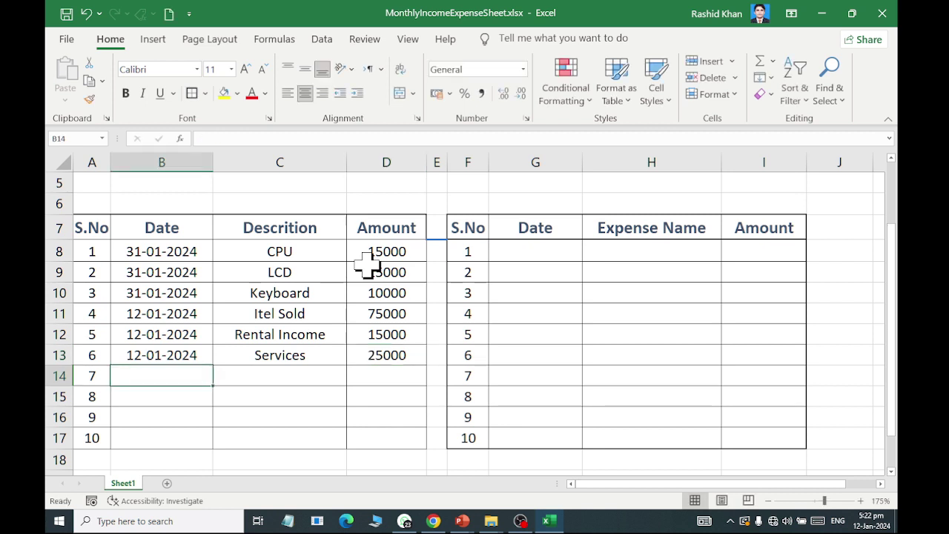
{"action": "key", "text": "Down"}
{"action": "key", "text": "Down"}
{"action": "key", "text": "Down"}
- Enter the label 'Total Income' in C18 and 'Total Expense' in H18
{"action": "key", "text": "Right"}
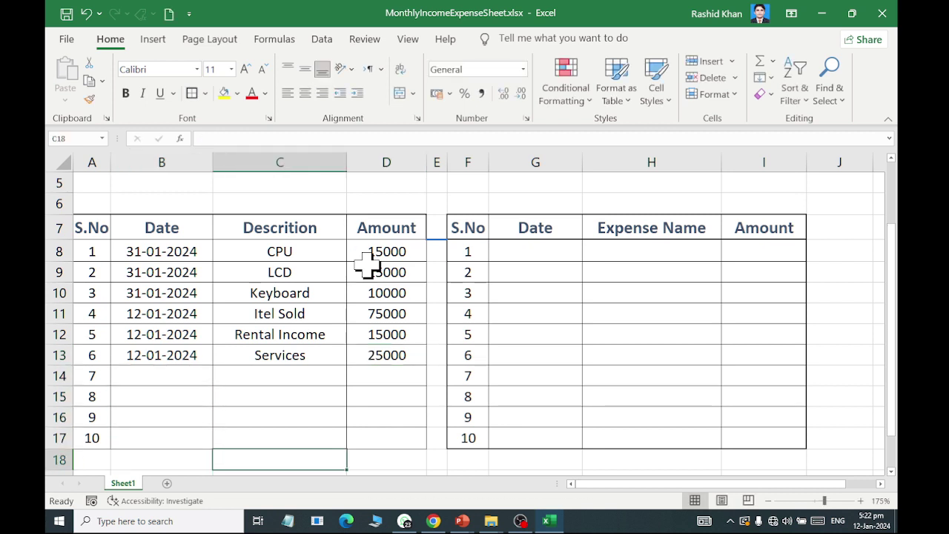
{"action": "type", "text": "Total "}
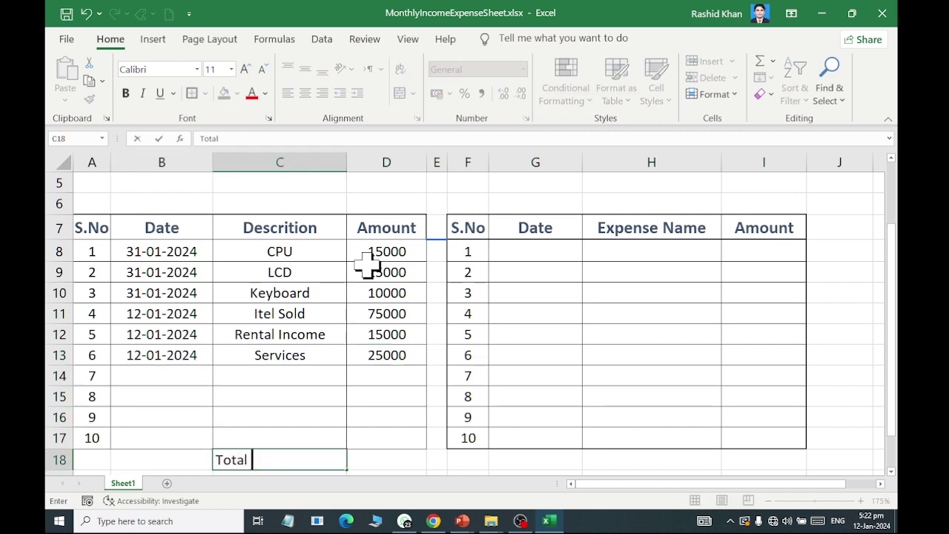
{"action": "type", "text": "Income"}
{"action": "key", "text": "Tab"}
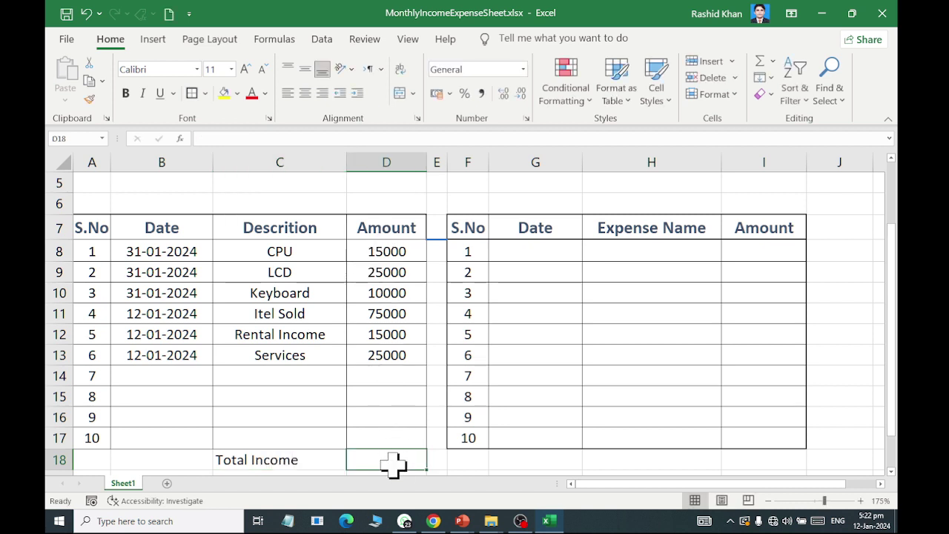
{"action": "left_click", "coordinate": [637, 455]}
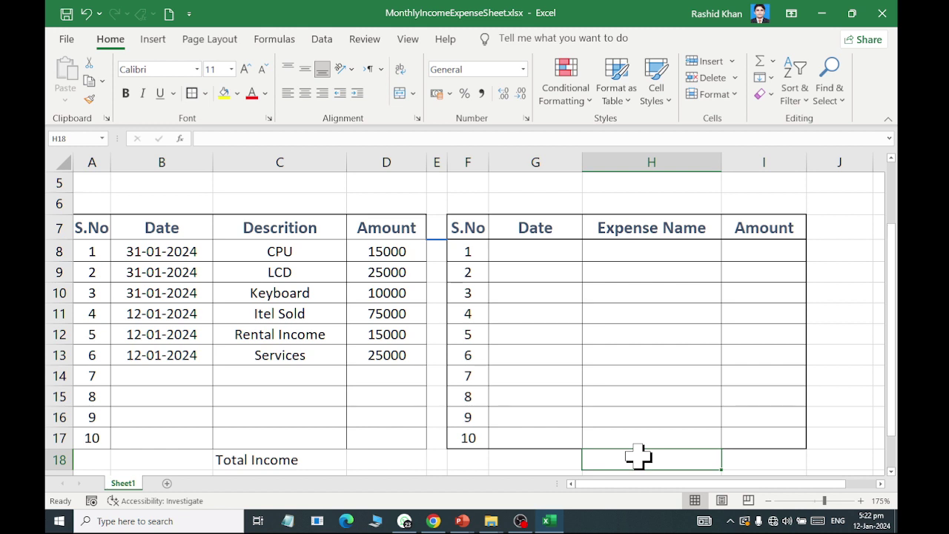
{"action": "type", "text": "Total Expense"}
{"action": "key", "text": "Return"}
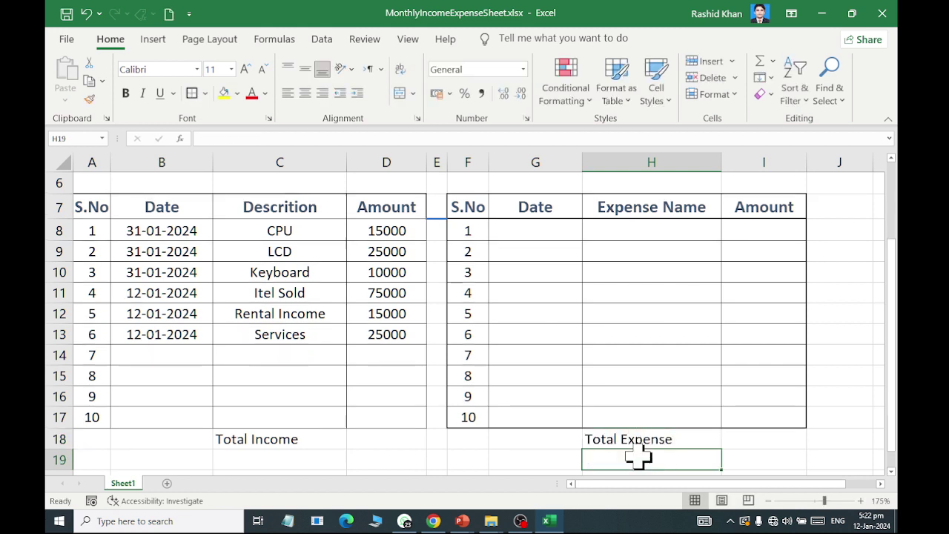
{"action": "key", "text": "Up"}
{"action": "key", "text": "Up"}
{"action": "key", "text": "Up"}
{"action": "key", "text": "Up"}
{"action": "key", "text": "Up"}
{"action": "key", "text": "Up"}
{"action": "key", "text": "Up"}
{"action": "key", "text": "Up"}
{"action": "key", "text": "Up"}
{"action": "key", "text": "Left"}
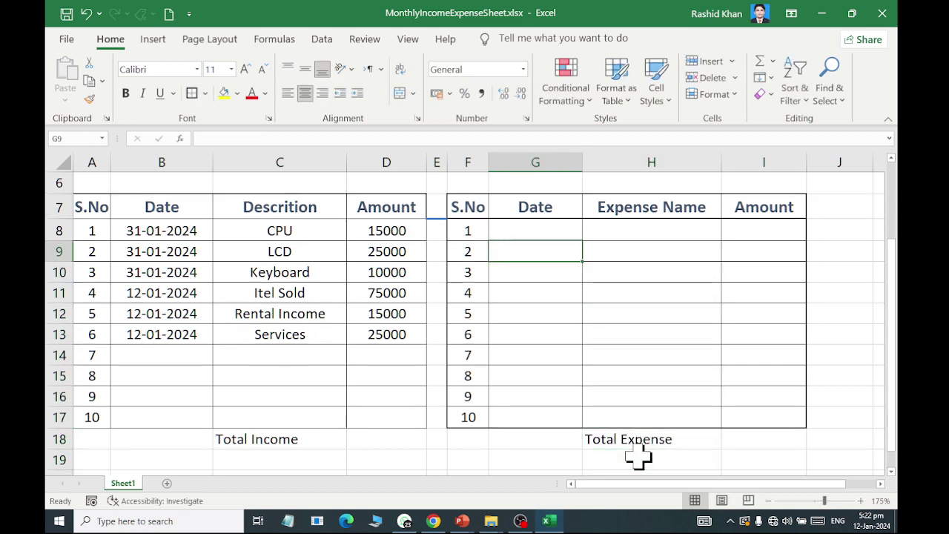
{"action": "key", "text": "Up"}
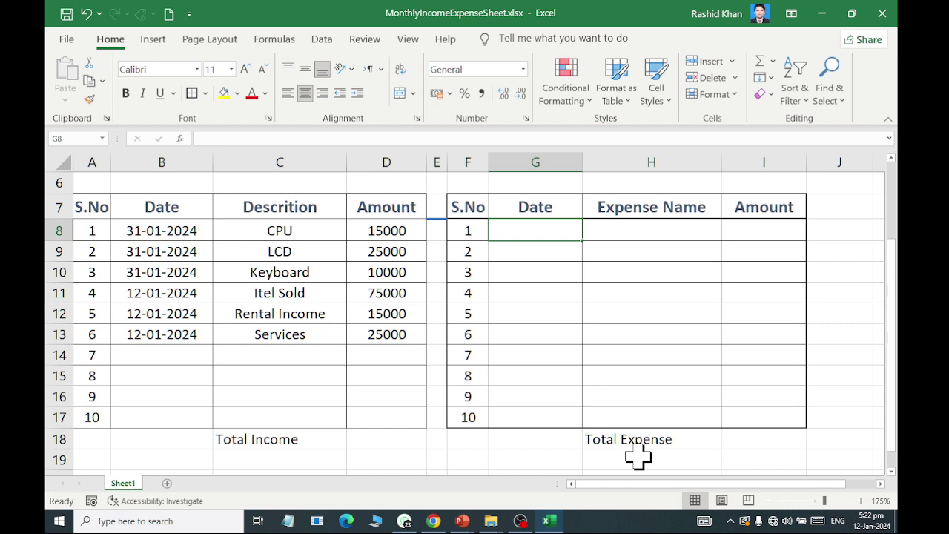
- Undo the Electricity, Gas and Telephione entries mistakenly typed into the Date column G
{"action": "type", "text": "Ele"}
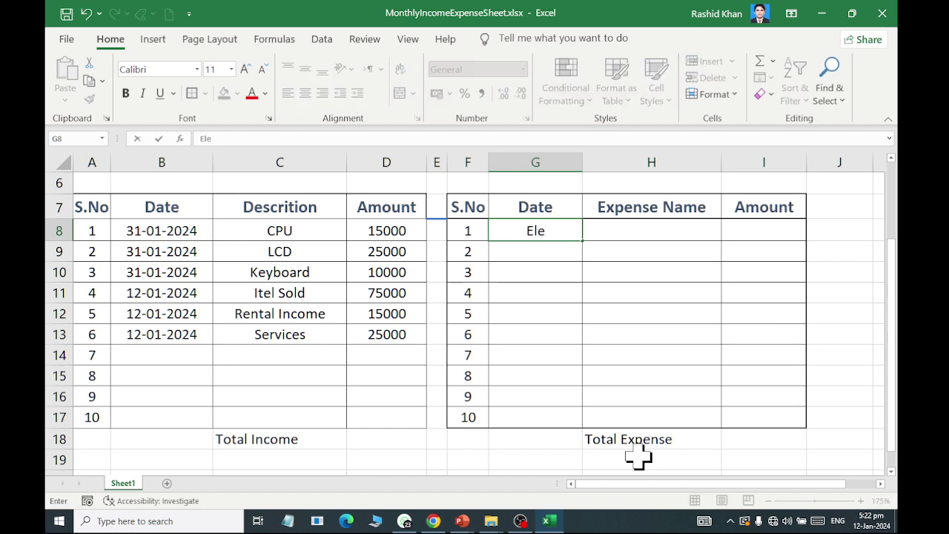
{"action": "type", "text": "ctric"}
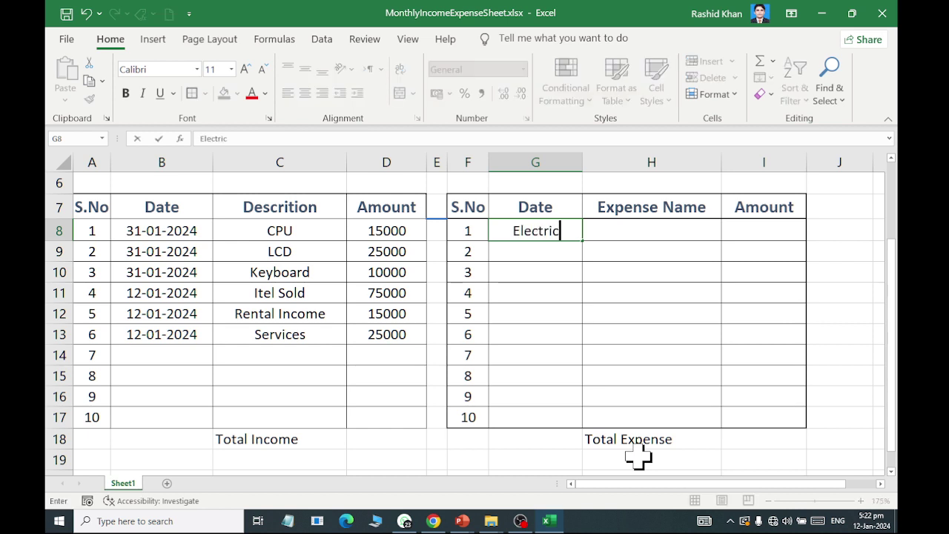
{"action": "type", "text": "ity"}
{"action": "key", "text": "Return"}
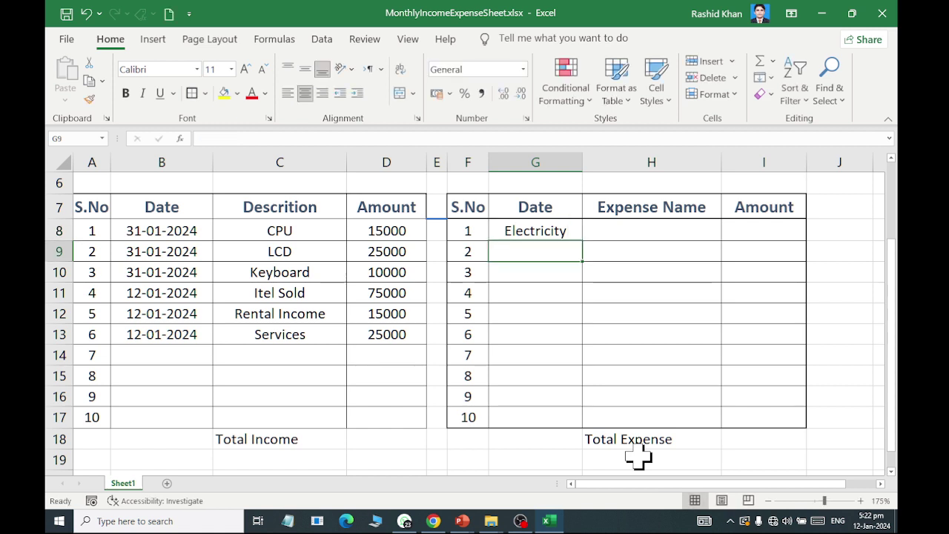
{"action": "type", "text": "Gas"}
{"action": "key", "text": "Return"}
{"action": "type", "text": "Tele"}
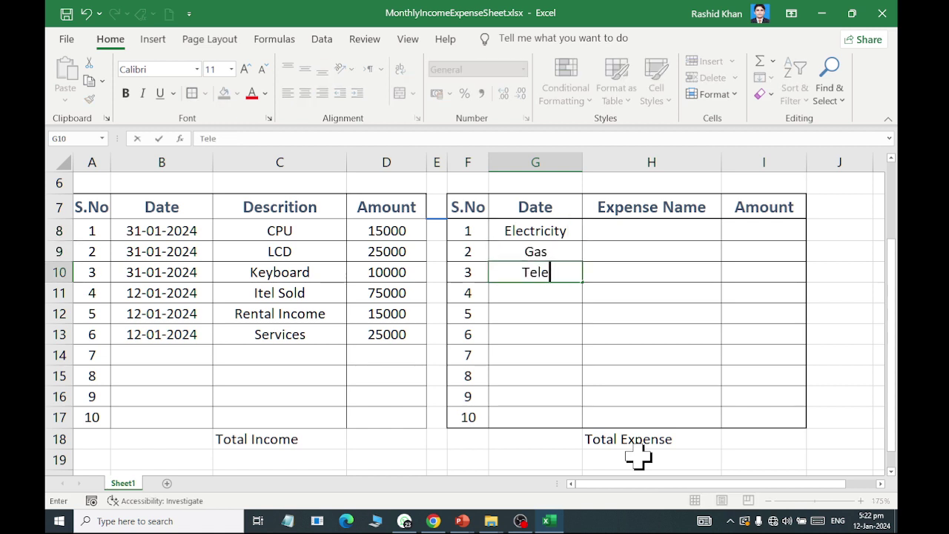
{"action": "type", "text": "phione"}
{"action": "key", "text": "Return"}
{"action": "key", "text": "BackSpace"}
{"action": "key", "text": "Up"}
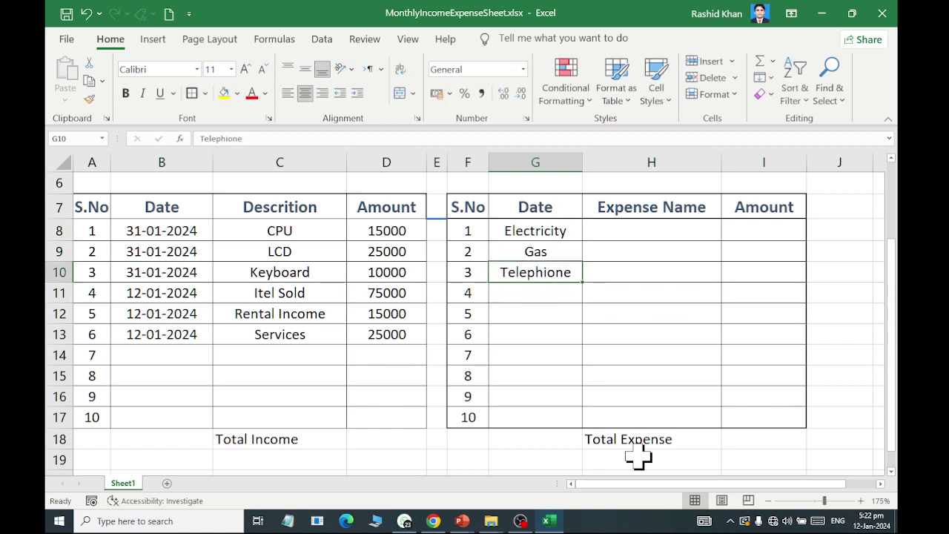
{"action": "key", "text": "Up"}
{"action": "key", "text": "Up"}
{"action": "key", "text": "shift+Down"}
{"action": "key", "text": "shift+Down"}
{"action": "key", "text": "ctrl+c"}
{"action": "key", "text": "Right"}
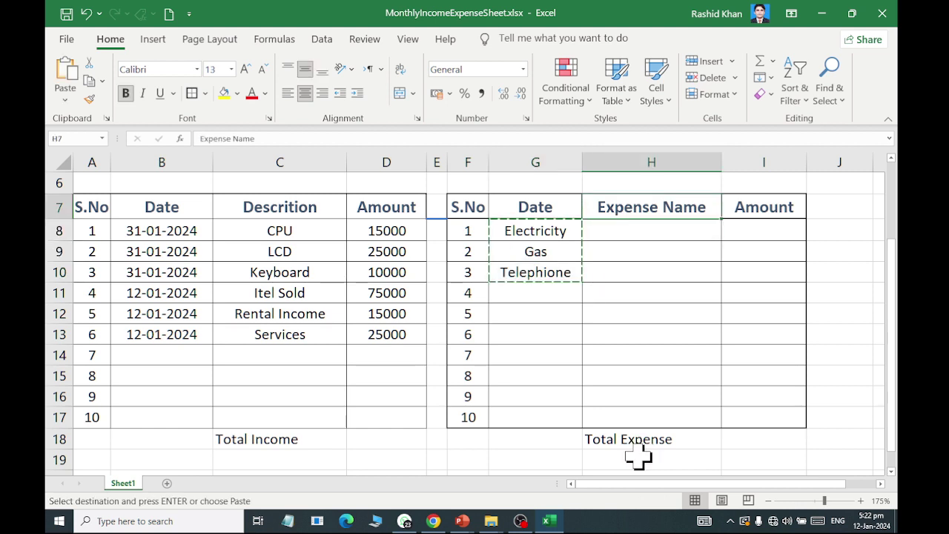
{"action": "key", "text": "ctrl+v"}
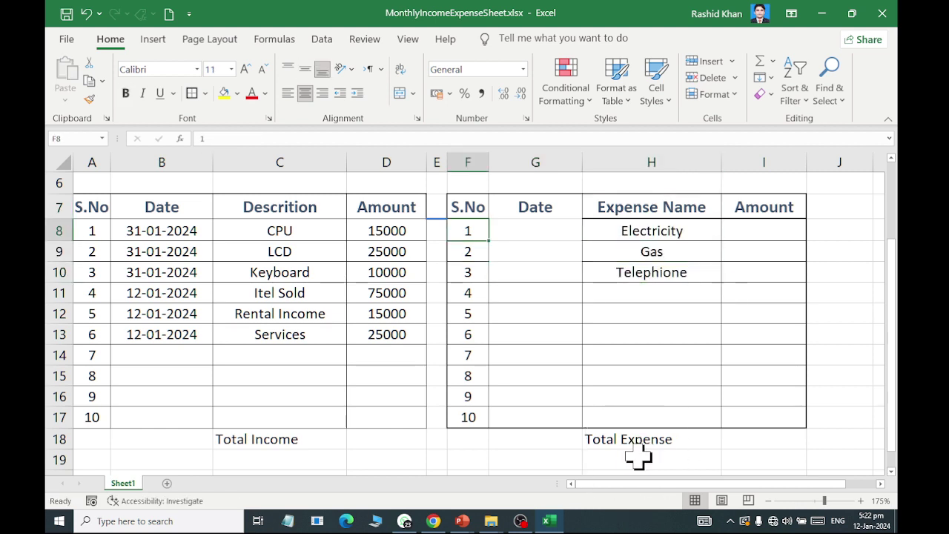
{"action": "key", "text": "ctrl+z"}
{"action": "key", "text": "ctrl+z"}
{"action": "left_click_drag", "start_coordinate": [561, 236], "coordinate": [561, 269]}
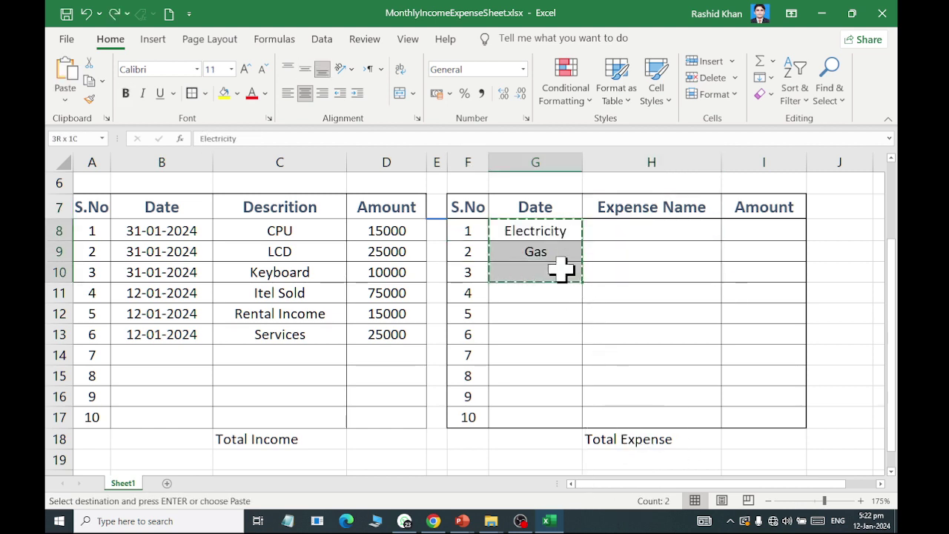
{"action": "key", "text": "ctrl+z"}
{"action": "key", "text": "ctrl+z"}
- Enter Electricity and Gas as the first two expense names in H8:H9
{"action": "left_click", "coordinate": [623, 231]}
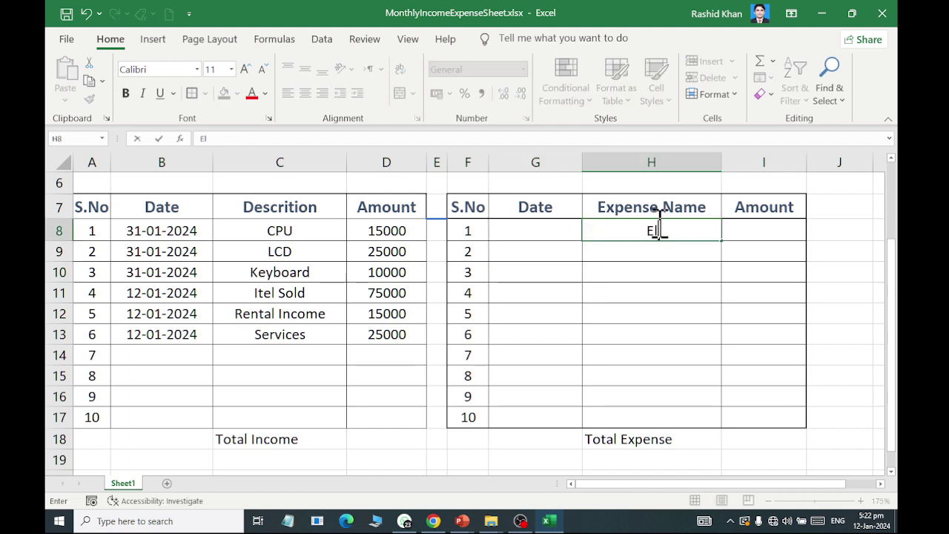
{"action": "type", "text": "Electricity"}
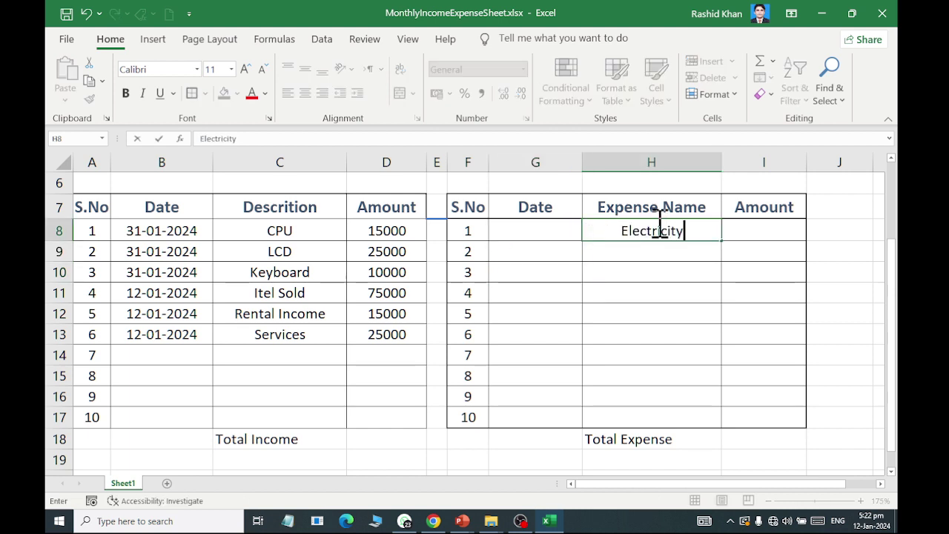
{"action": "key", "text": "Return"}
{"action": "type", "text": "Gas"}
{"action": "key", "text": "Return"}
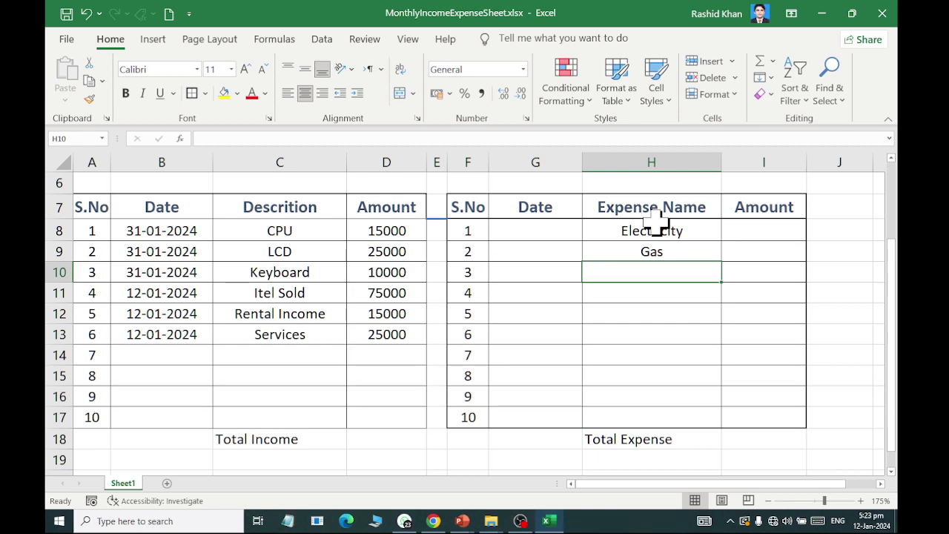
- Add Telephone and Internet as the next expense names in H10:H11
{"action": "scroll", "coordinate": [597, 250], "scroll_direction": "up", "scroll_amount": 1}
{"action": "scroll", "coordinate": [600, 255], "scroll_direction": "up", "scroll_amount": 1}
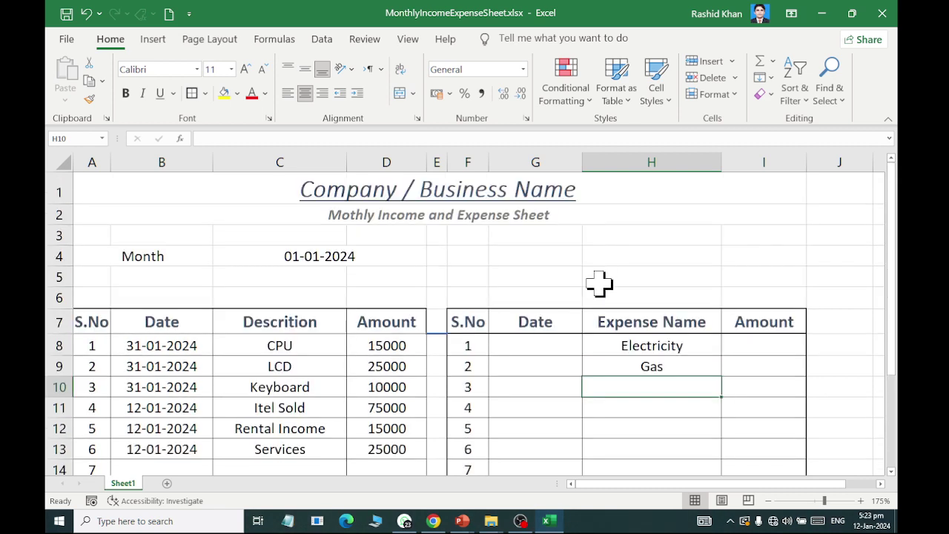
{"action": "scroll", "coordinate": [605, 284], "scroll_direction": "down", "scroll_amount": 1}
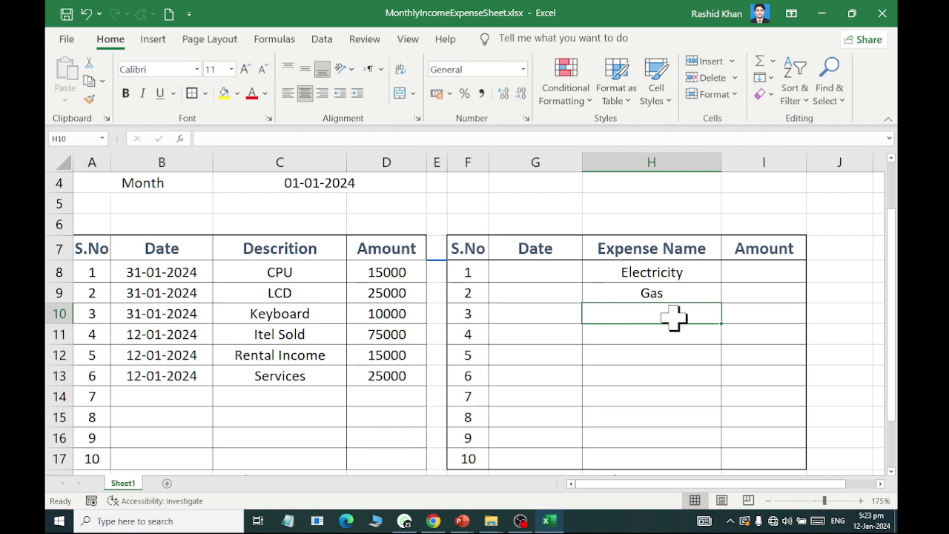
{"action": "type", "text": "Telephin"}
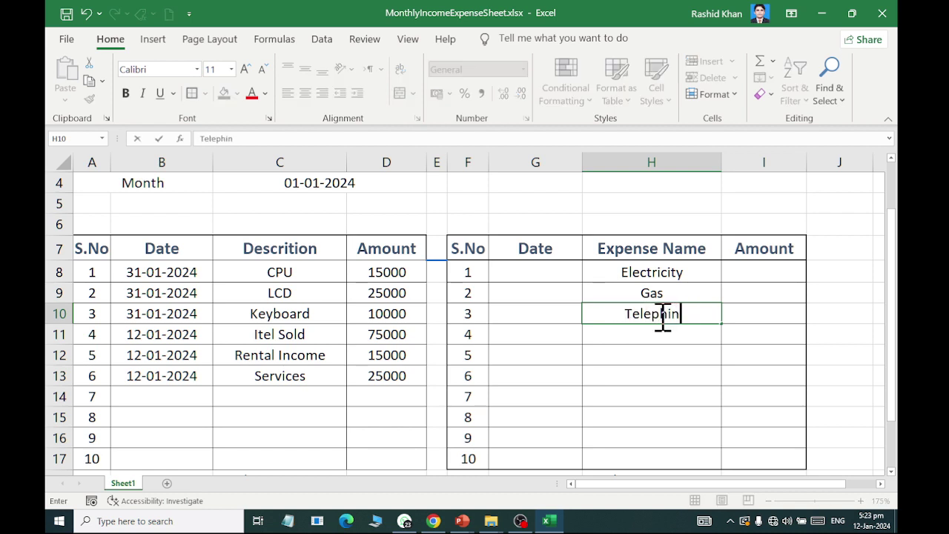
{"action": "key", "text": "BackSpace"}
{"action": "key", "text": "BackSpace"}
{"action": "type", "text": "one"}
{"action": "key", "text": "Return"}
{"action": "type", "text": "It"}
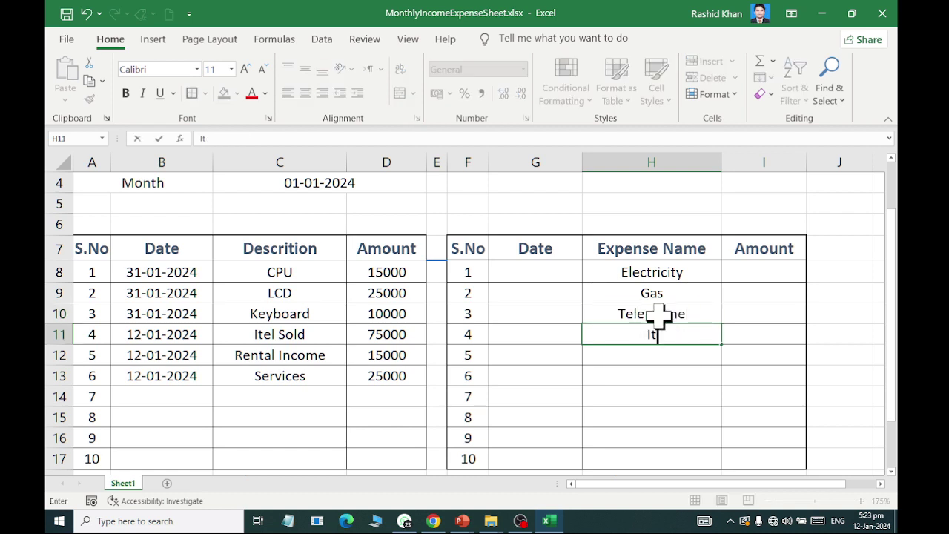
{"action": "key", "text": "BackSpace"}
{"action": "type", "text": "nternet"}
{"action": "key", "text": "Return"}
{"action": "key", "text": "Up"}
{"action": "key", "text": "Up"}
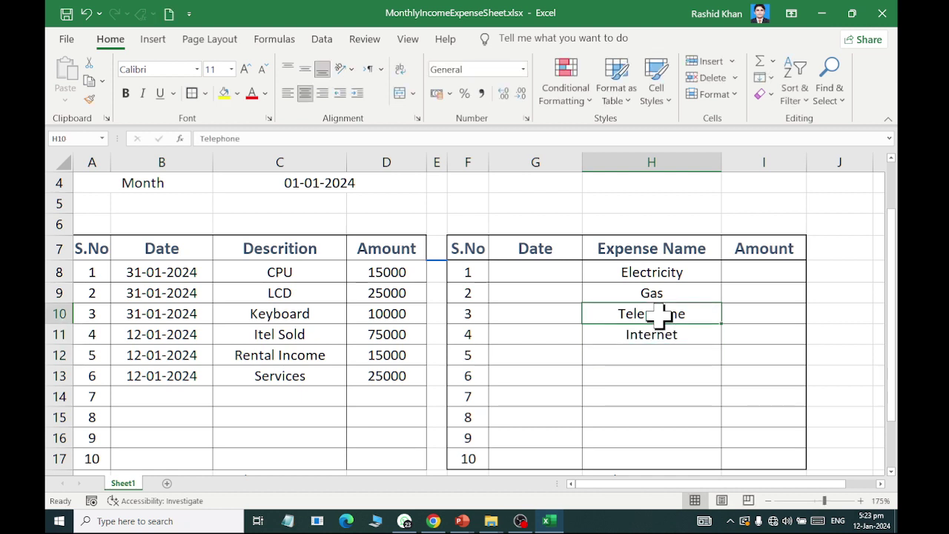
{"action": "key", "text": "Up"}
{"action": "key", "text": "Left"}
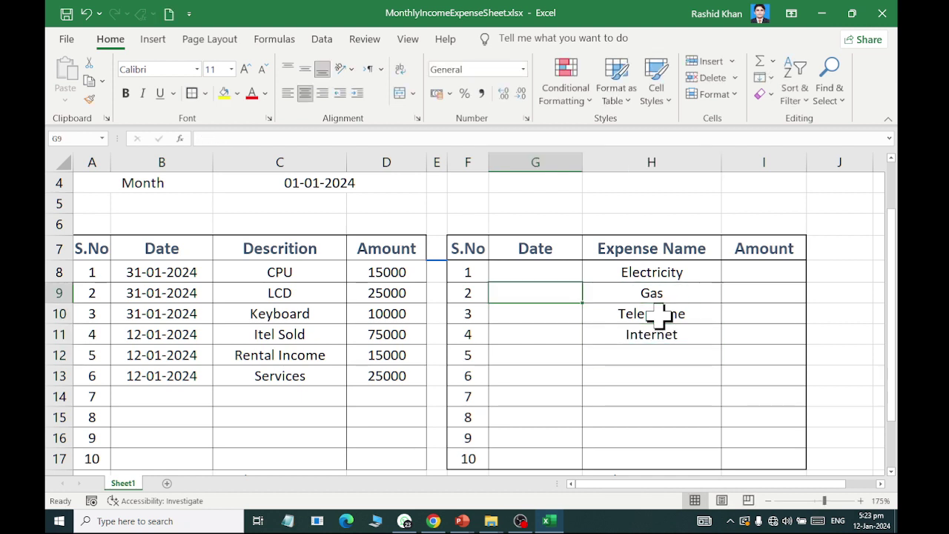
- Enter dates 25/1/2024, 28/1/2024, 23/1/2024 and 31/1/2024 for the first four expenses
{"action": "left_click", "coordinate": [553, 272]}
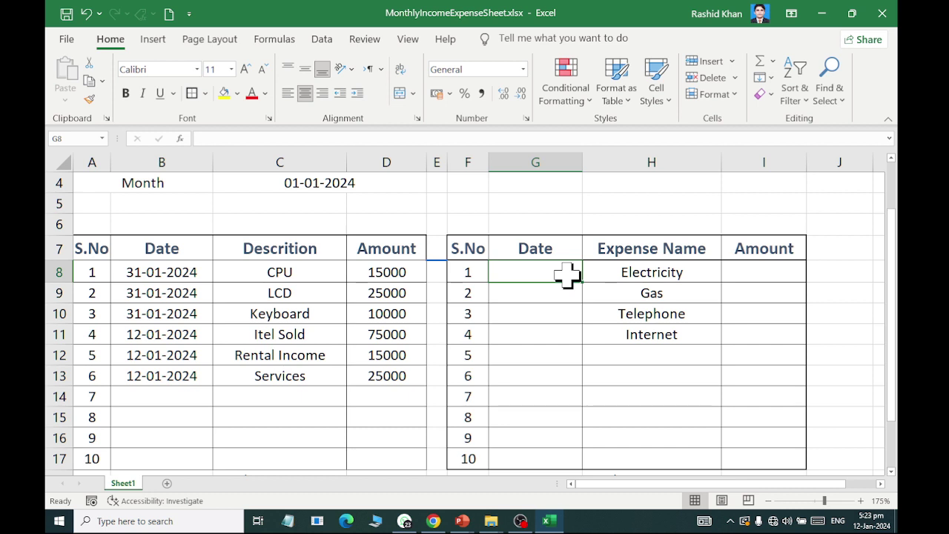
{"action": "type", "text": "25/1/"}
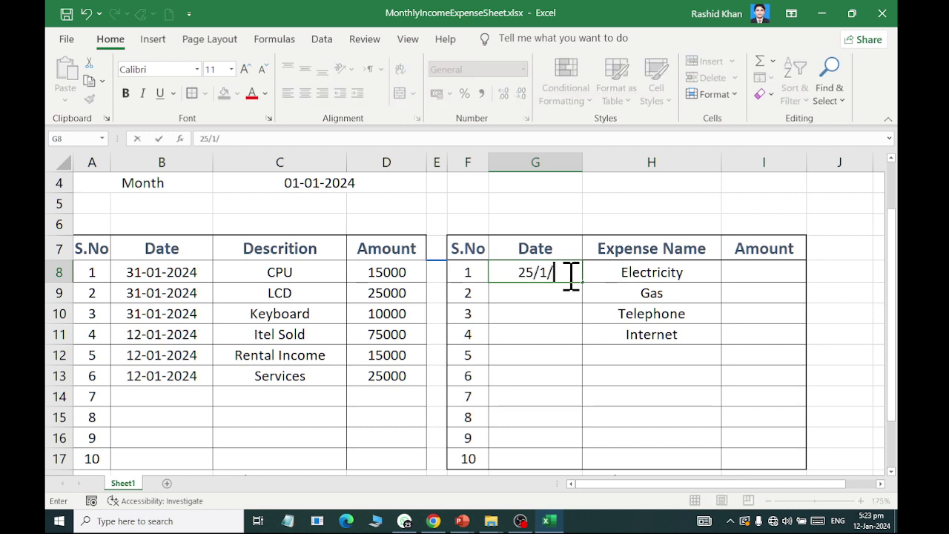
{"action": "type", "text": "2024"}
{"action": "key", "text": "Return"}
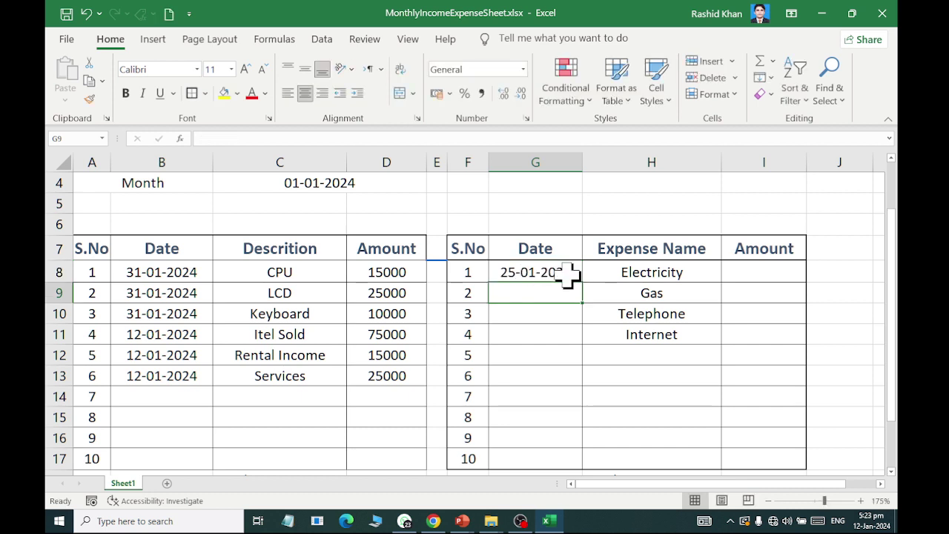
{"action": "type", "text": "28/1/"}
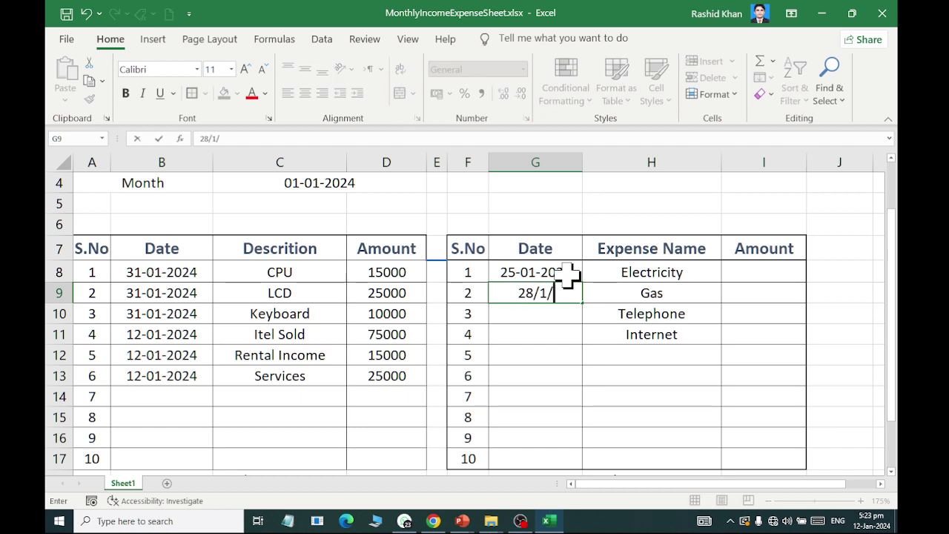
{"action": "type", "text": "2024"}
{"action": "key", "text": "Return"}
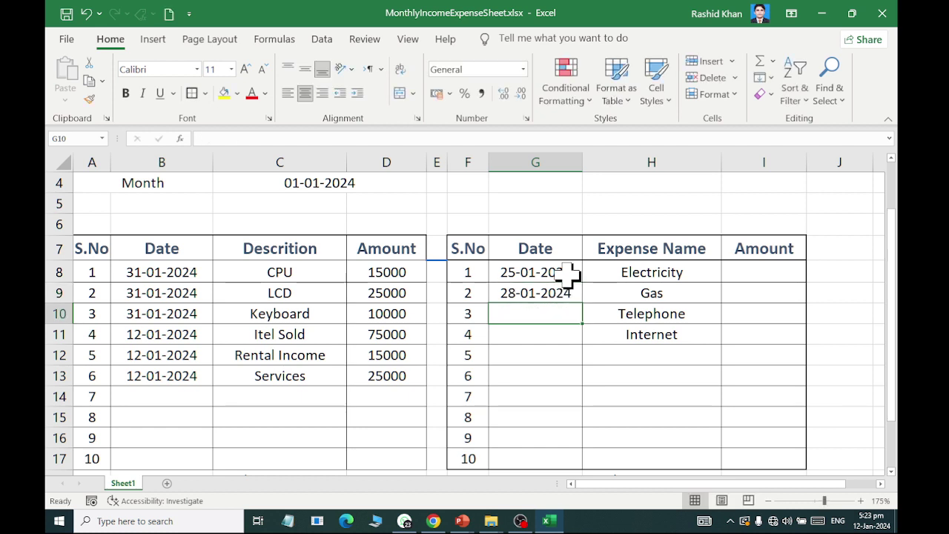
{"action": "type", "text": "23/"}
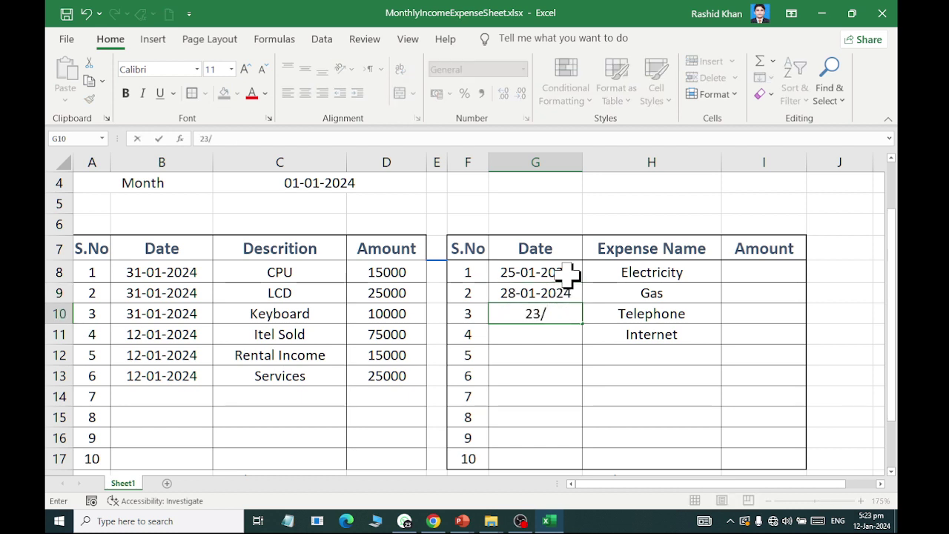
{"action": "type", "text": "1/2024"}
{"action": "key", "text": "Return"}
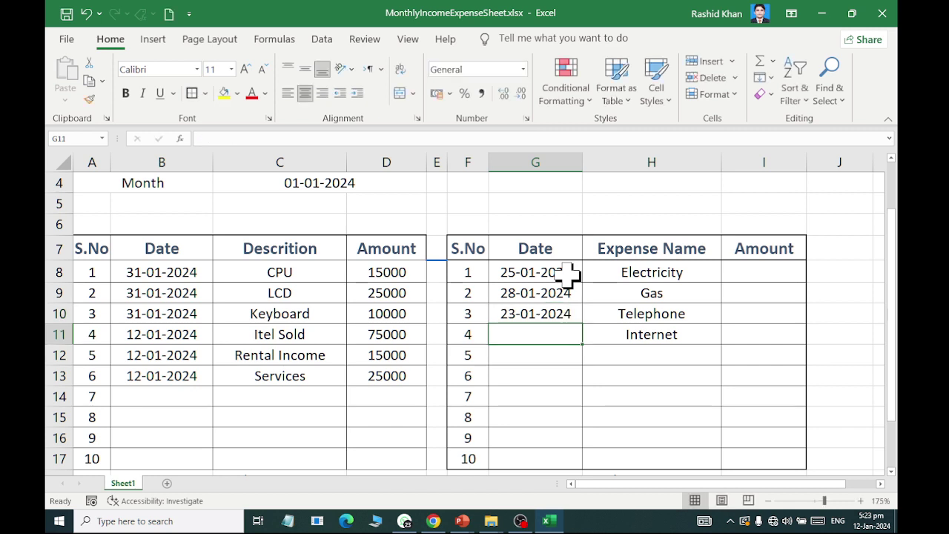
{"action": "type", "text": "31/1/"}
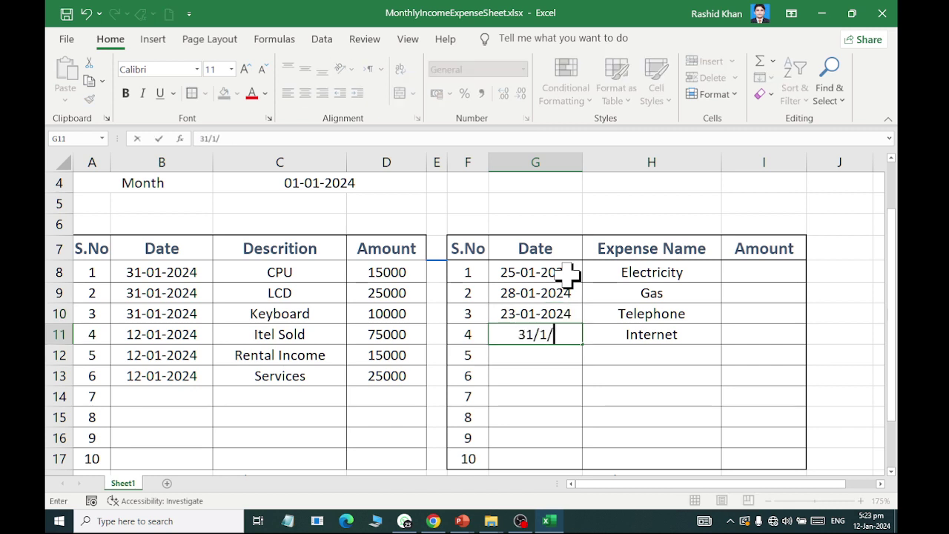
{"action": "type", "text": "2024"}
{"action": "key", "text": "Return"}
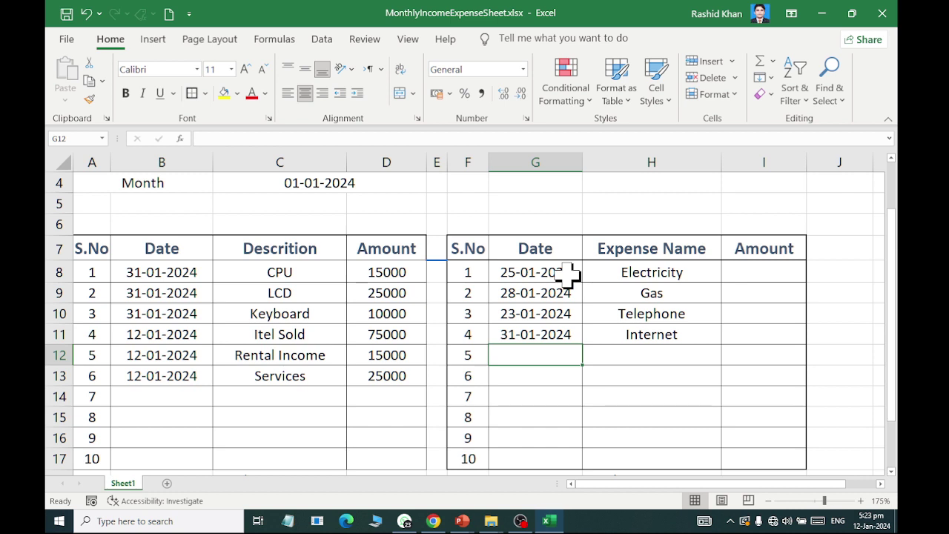
- Copy the 31-01-2024 date down to row 12 and add Salaries as the fifth expense
{"action": "type", "text": "Sa"}
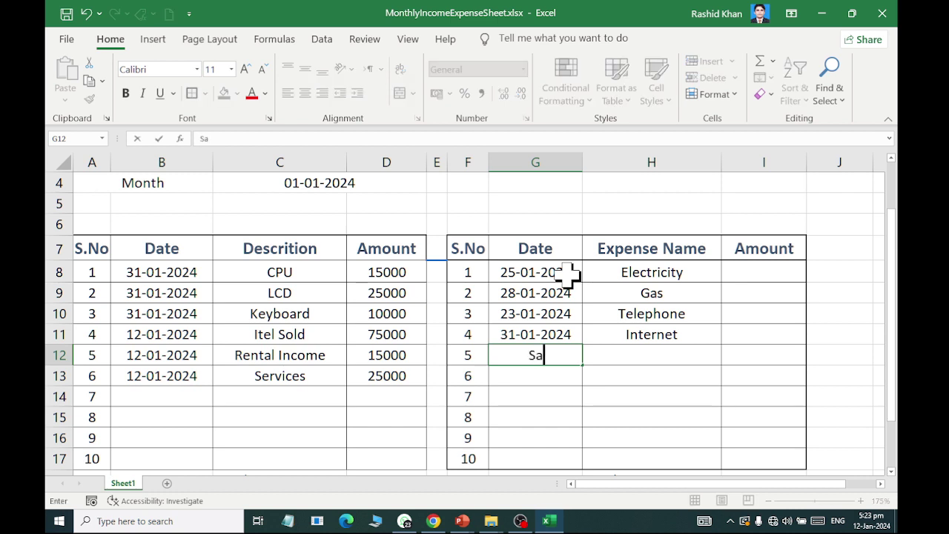
{"action": "key", "text": "Escape"}
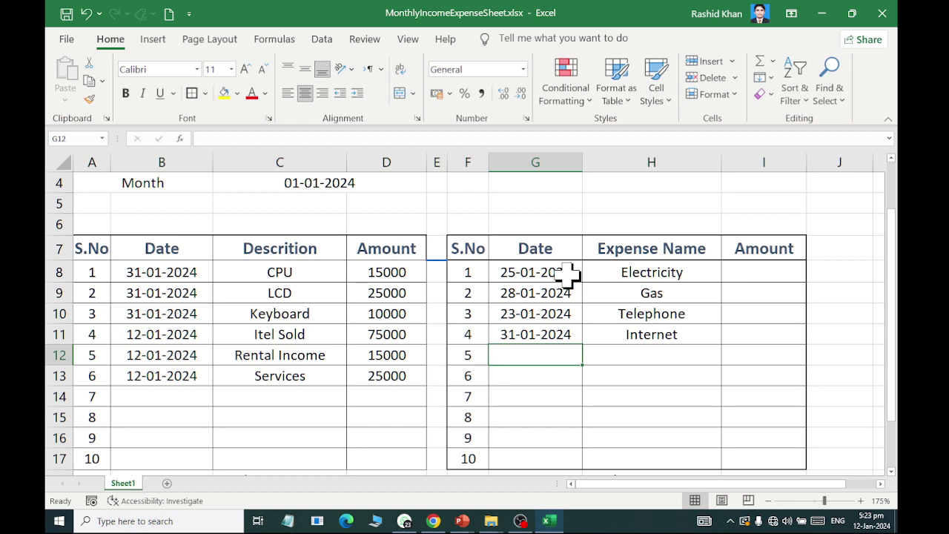
{"action": "key", "text": "ctrl+semicolon"}
{"action": "key", "text": "Escape"}
{"action": "key", "text": "ctrl+d"}
{"action": "key", "text": "Tab"}
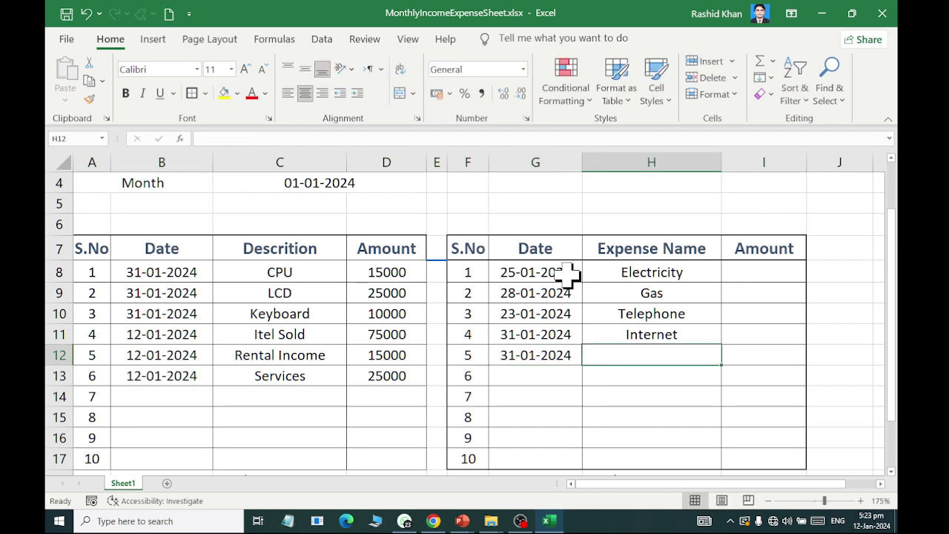
{"action": "type", "text": "Salaries"}
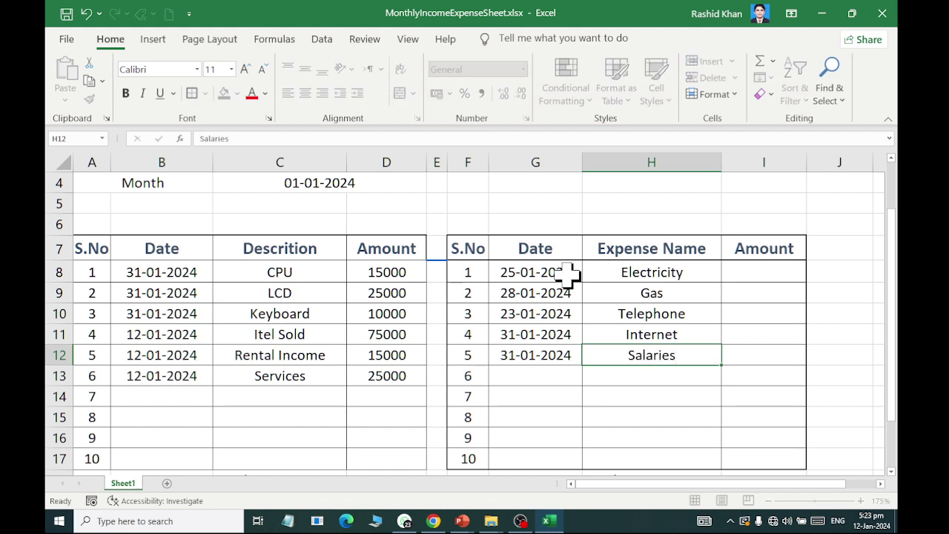
{"action": "key", "text": "Return"}
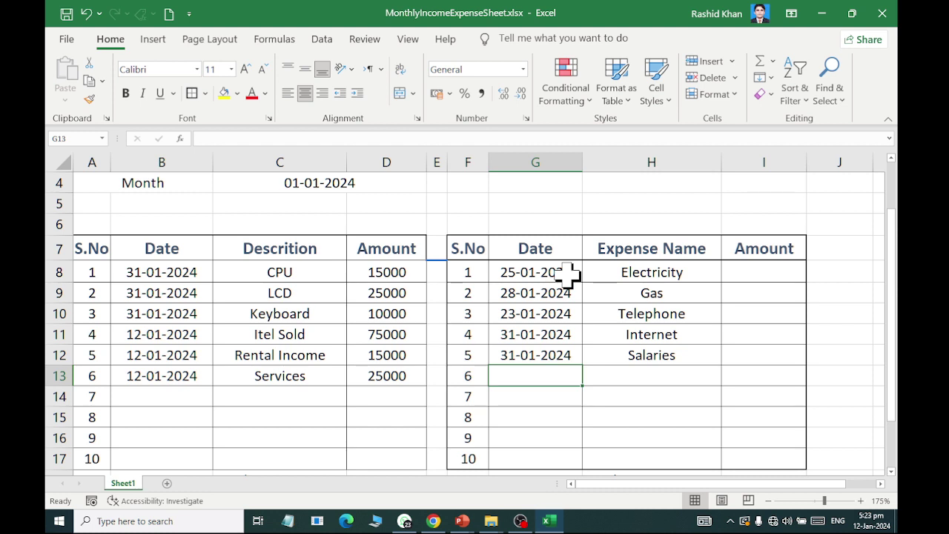
- Give row 13 the 31-01-2024 date and add Shoe Rent as the sixth expense
{"action": "key", "text": "ctrl+semicolon"}
{"action": "key", "text": "Tab"}
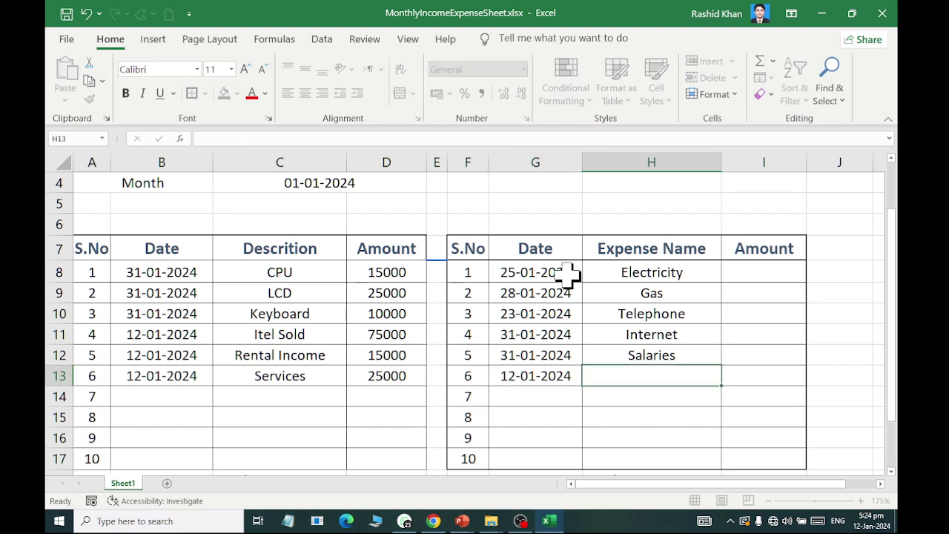
{"action": "key", "text": "ctrl+z"}
{"action": "key", "text": "ctrl+d"}
{"action": "key", "text": "Tab"}
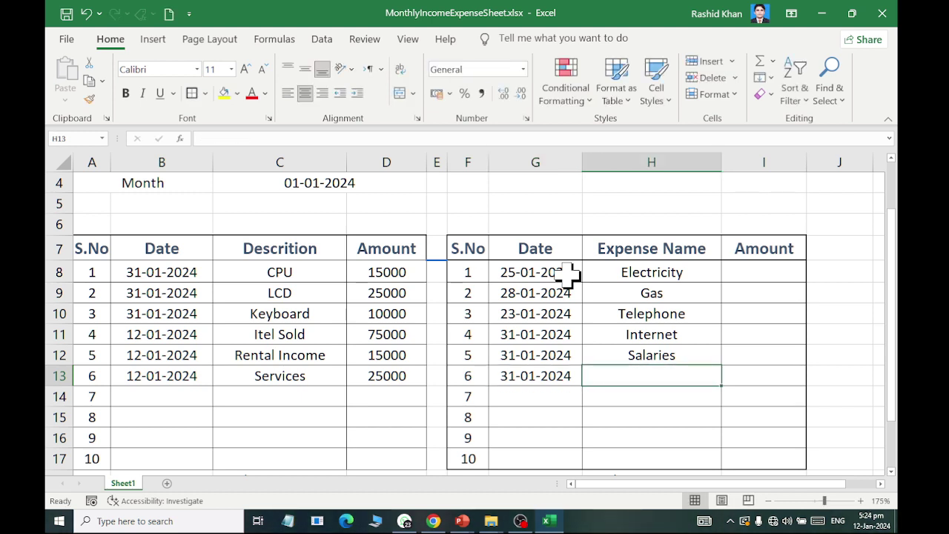
{"action": "type", "text": "Shoe"}
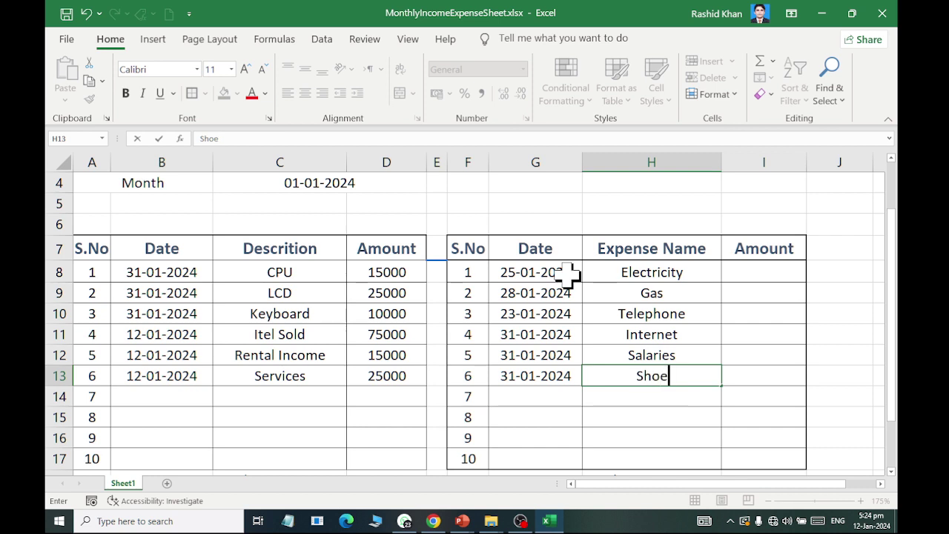
{"action": "type", "text": " Rent"}
{"action": "key", "text": "Return"}
- Date the seventh expense 31-01-2024 and name it Misclineous, keeping serial number 7
{"action": "key", "text": "Left"}
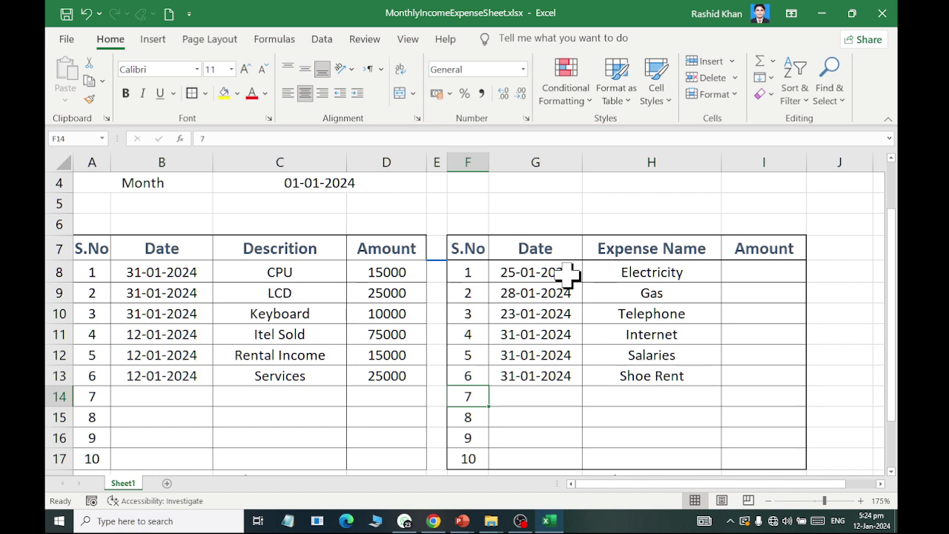
{"action": "type", "text": "6"}
{"action": "key", "text": "Tab"}
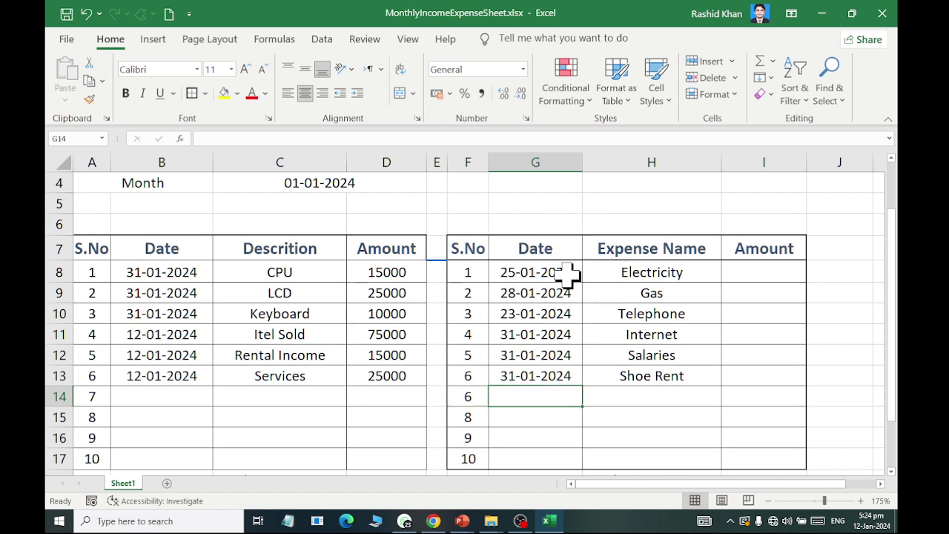
{"action": "key", "text": "ctrl+z"}
{"action": "type", "text": "31-01-2024"}
{"action": "key", "text": "Tab"}
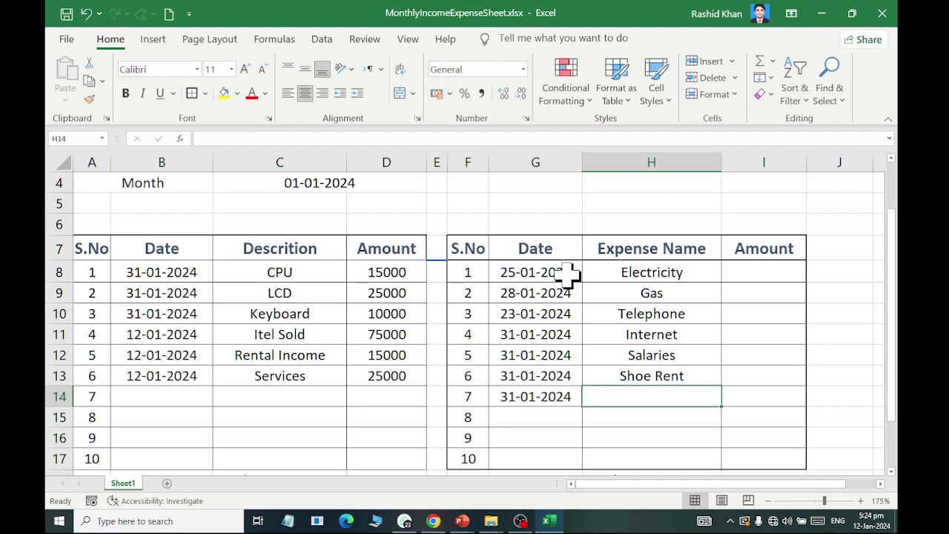
{"action": "type", "text": "Misc"}
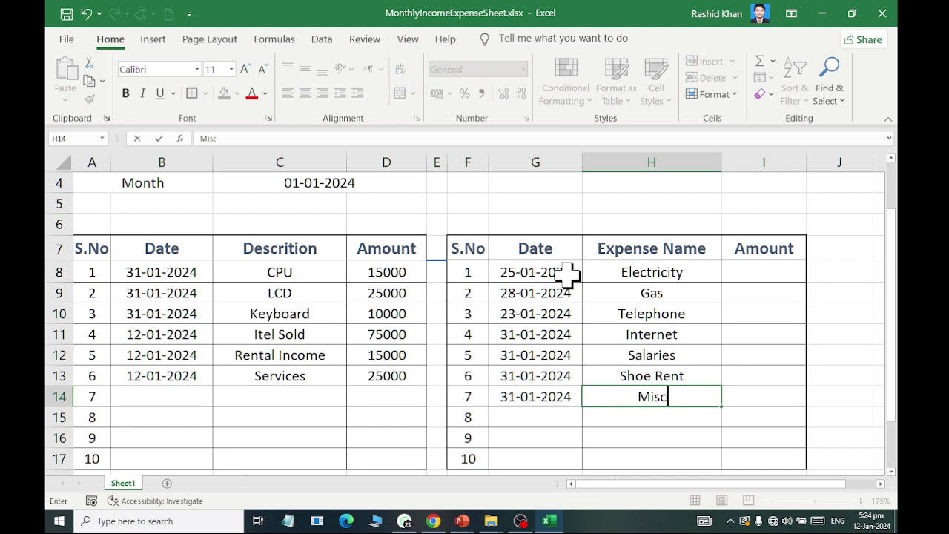
{"action": "type", "text": "len"}
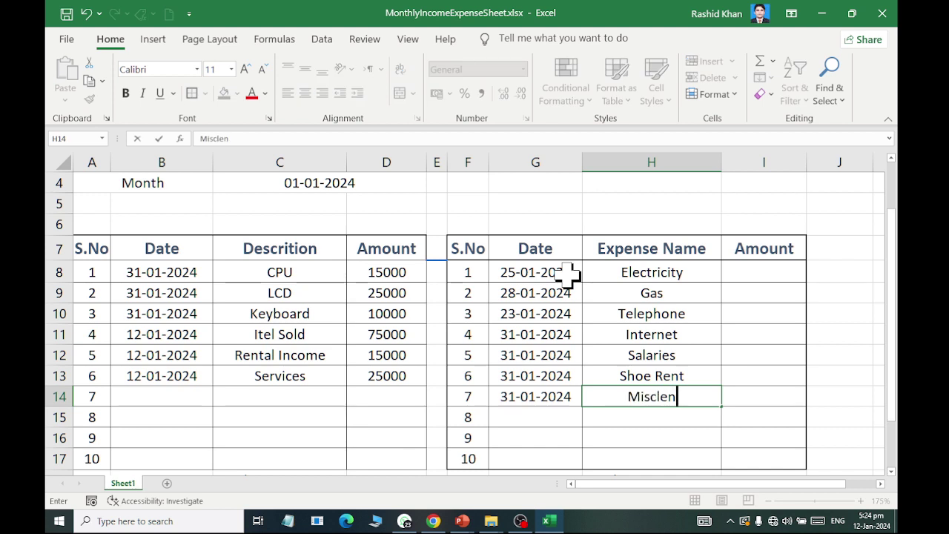
{"action": "type", "text": "n"}
{"action": "key", "text": "BackSpace"}
{"action": "key", "text": "BackSpace"}
{"action": "key", "text": "BackSpace"}
{"action": "type", "text": "i"}
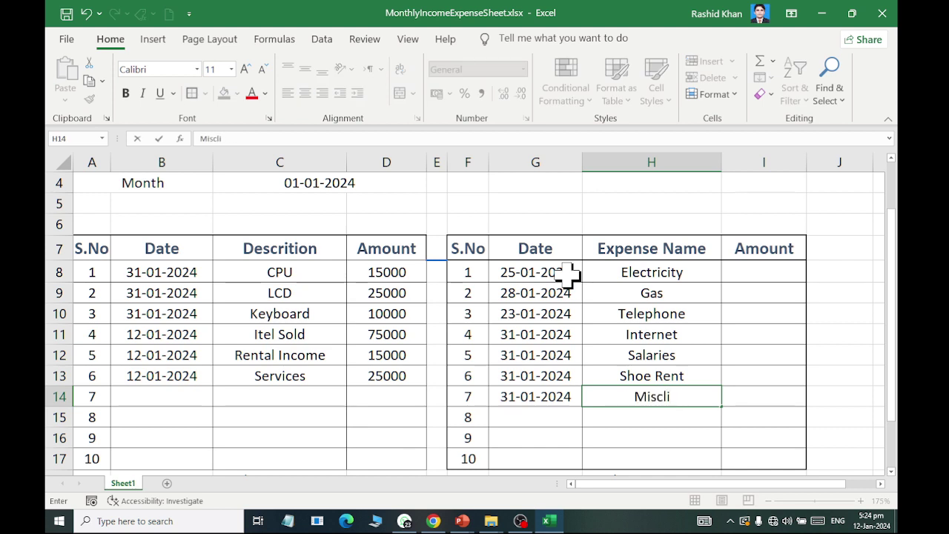
{"action": "type", "text": "neous"}
{"action": "key", "text": "Return"}
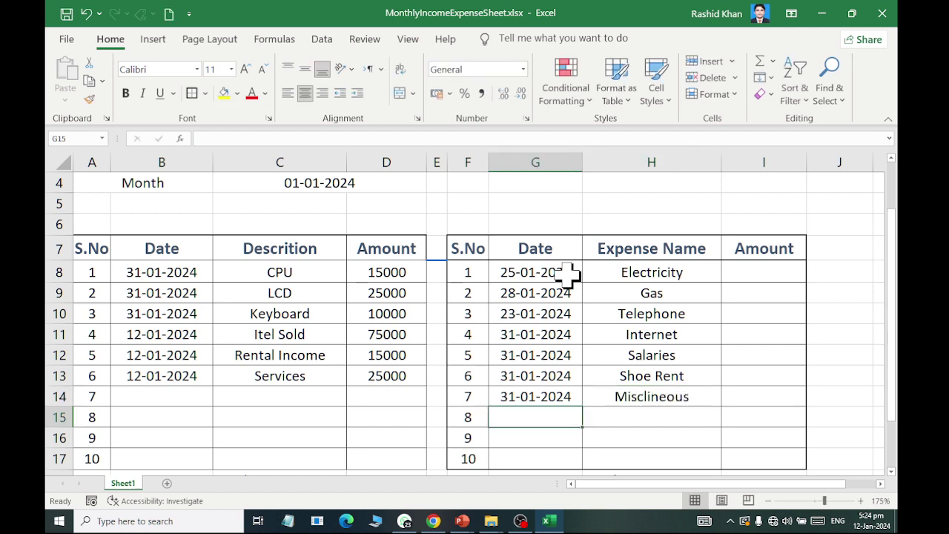
- Spell-check the sheet, stepping through the Misclineous, Mothly and S.No suggestions until the completion notice
{"action": "left_click", "coordinate": [660, 399]}
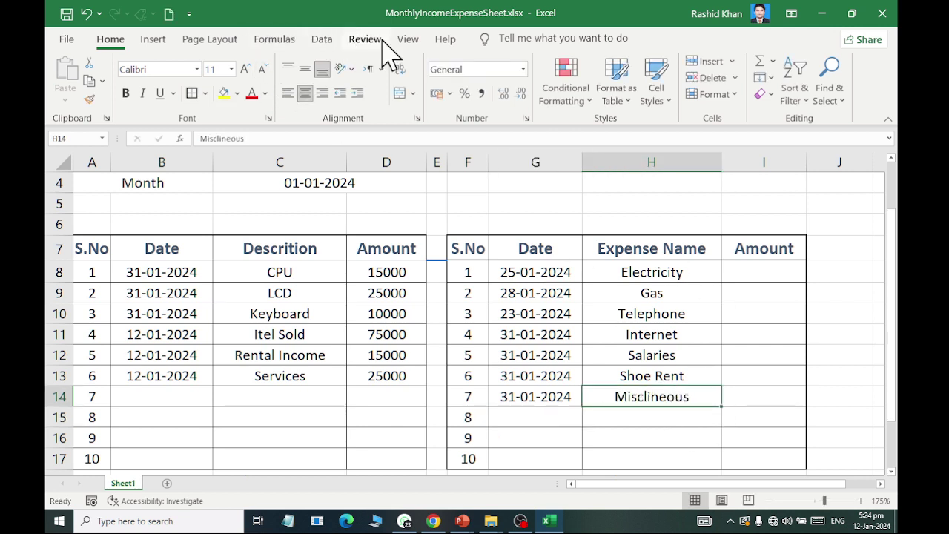
{"action": "left_click", "coordinate": [408, 41]}
{"action": "left_click", "coordinate": [367, 38]}
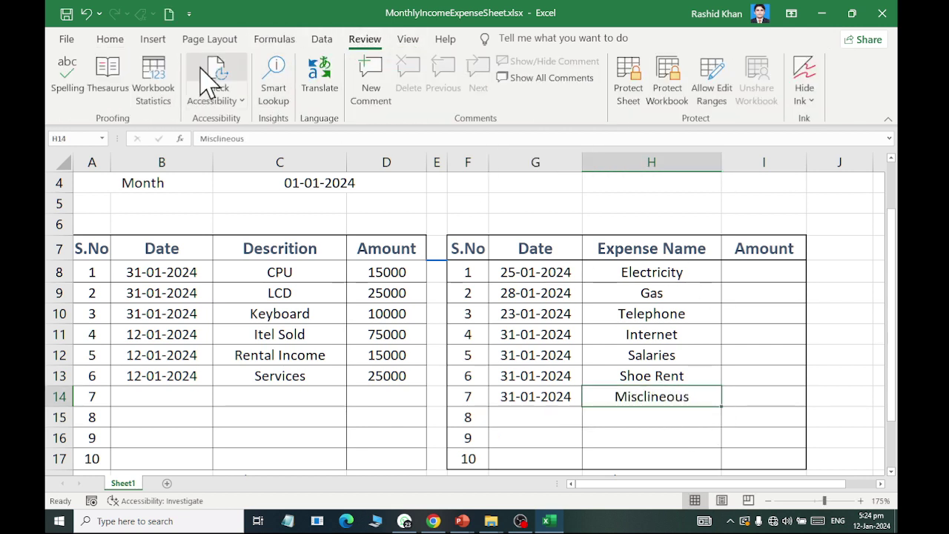
{"action": "left_click", "coordinate": [68, 79]}
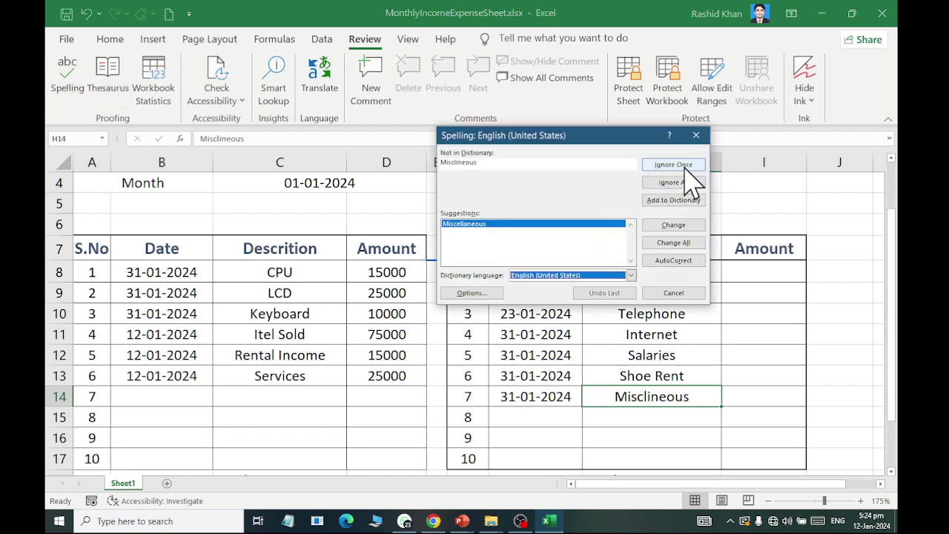
{"action": "left_click", "coordinate": [676, 226]}
{"action": "left_click", "coordinate": [454, 294]}
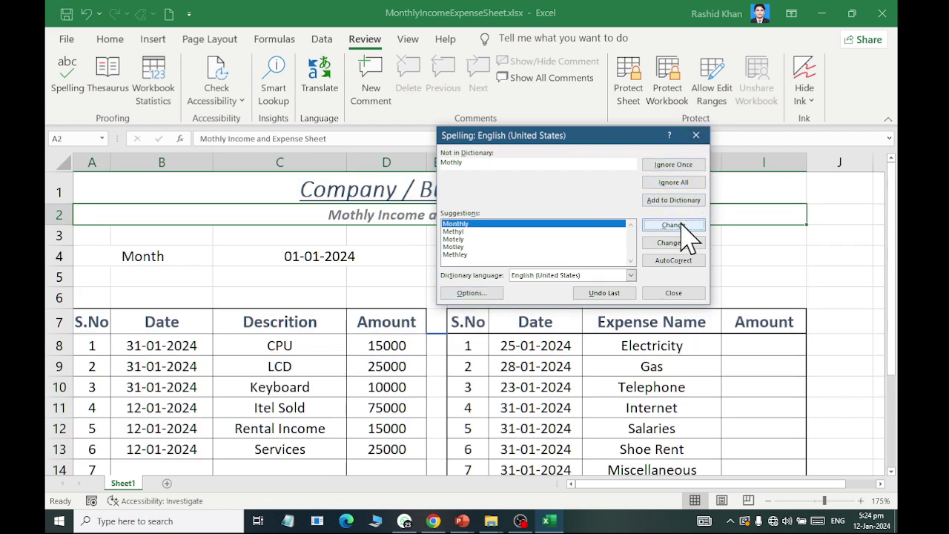
{"action": "left_click", "coordinate": [675, 226]}
{"action": "left_click", "coordinate": [675, 225]}
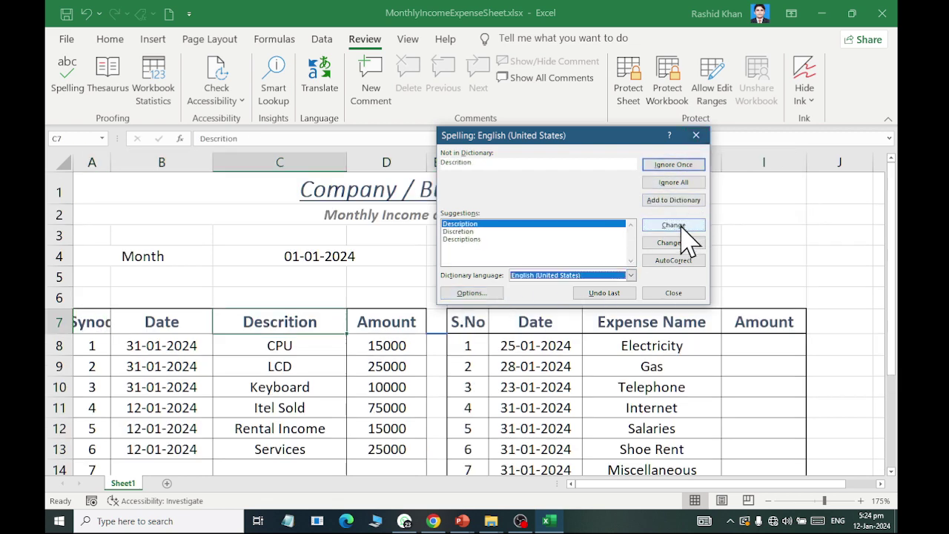
{"action": "left_click", "coordinate": [673, 293]}
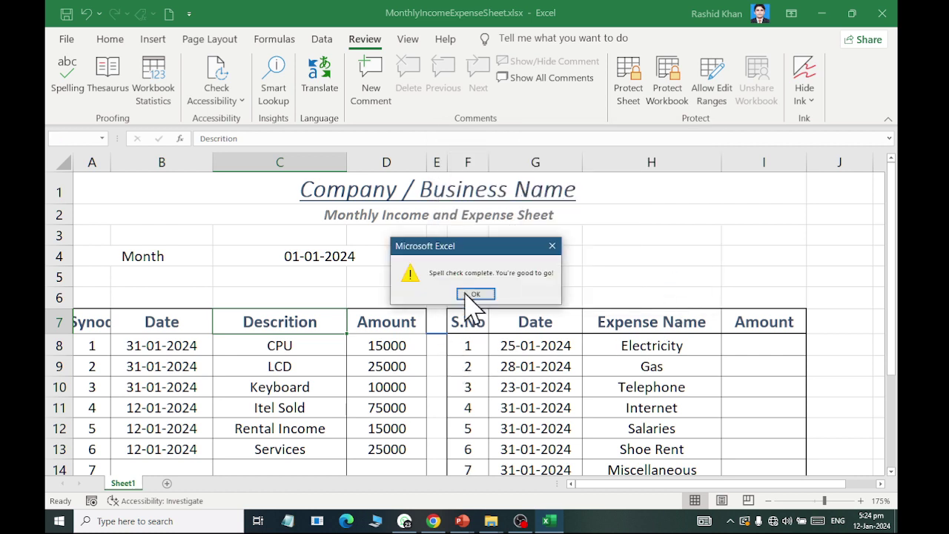
{"action": "left_click", "coordinate": [475, 294]}
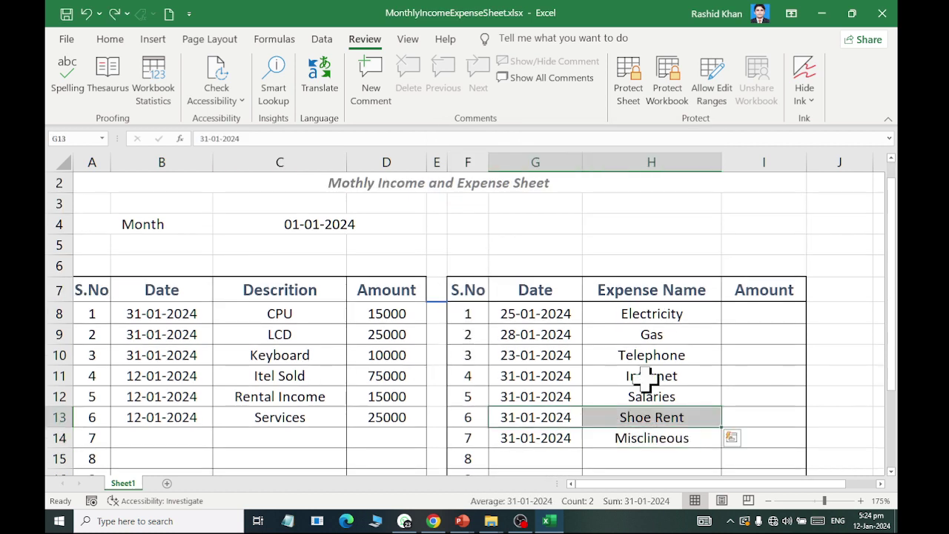
- Enter amounts 2500, 500, 1500 and 1000 for Electricity, Gas, Telephone and Internet
{"action": "left_click", "coordinate": [762, 314]}
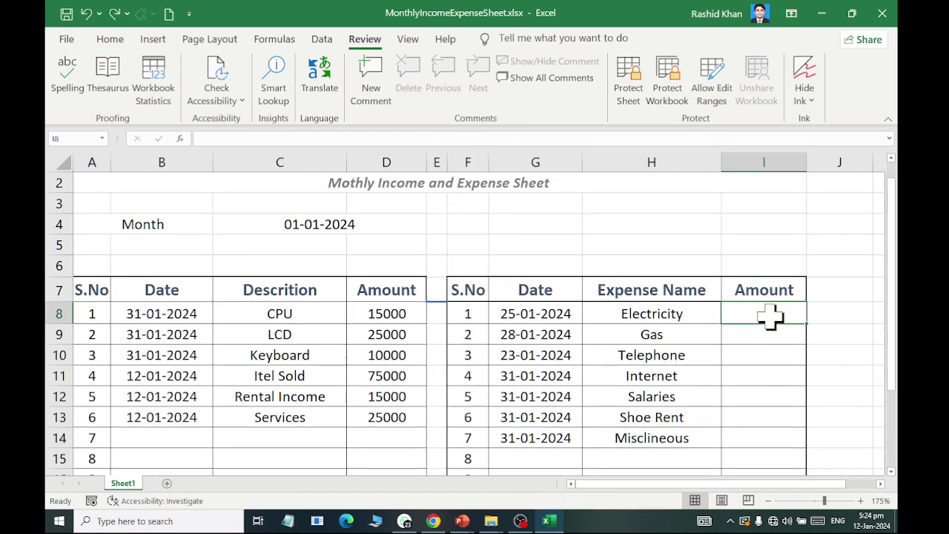
{"action": "key", "text": "Down"}
{"action": "key", "text": "Down"}
{"action": "key", "text": "Down"}
{"action": "key", "text": "Down"}
{"action": "key", "text": "Down"}
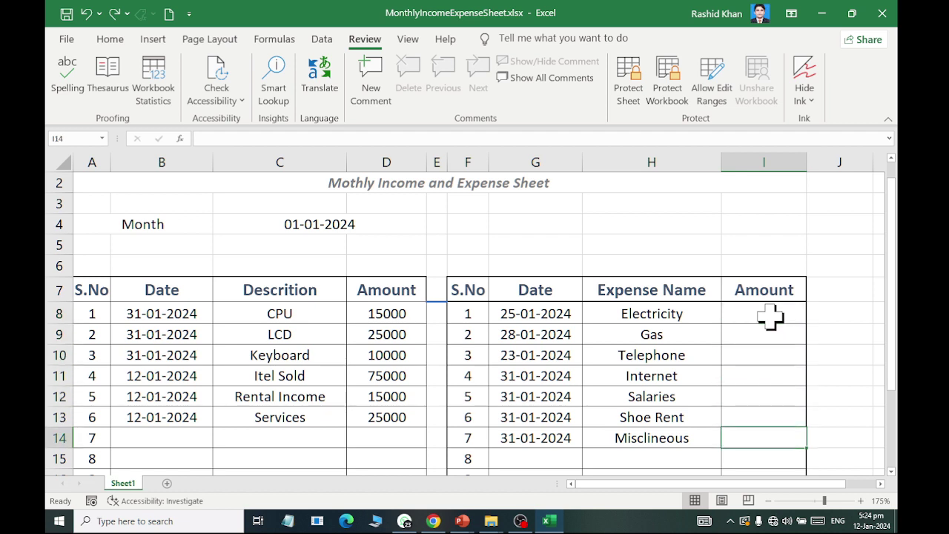
{"action": "key", "text": "Down"}
{"action": "key", "text": "Left"}
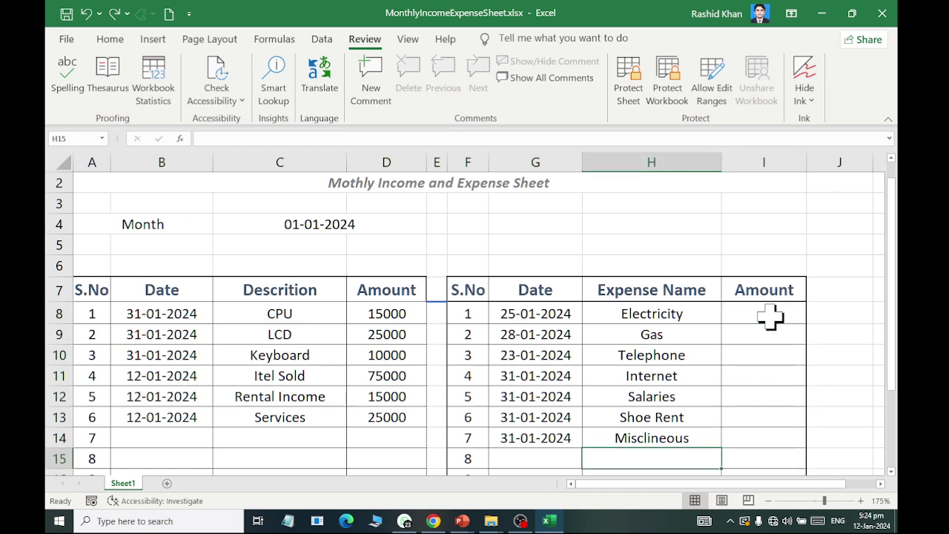
{"action": "key", "text": "Up"}
{"action": "key", "text": "Up"}
{"action": "key", "text": "Up"}
{"action": "key", "text": "Up"}
{"action": "key", "text": "Up"}
{"action": "key", "text": "Up"}
{"action": "left_click", "coordinate": [769, 316]}
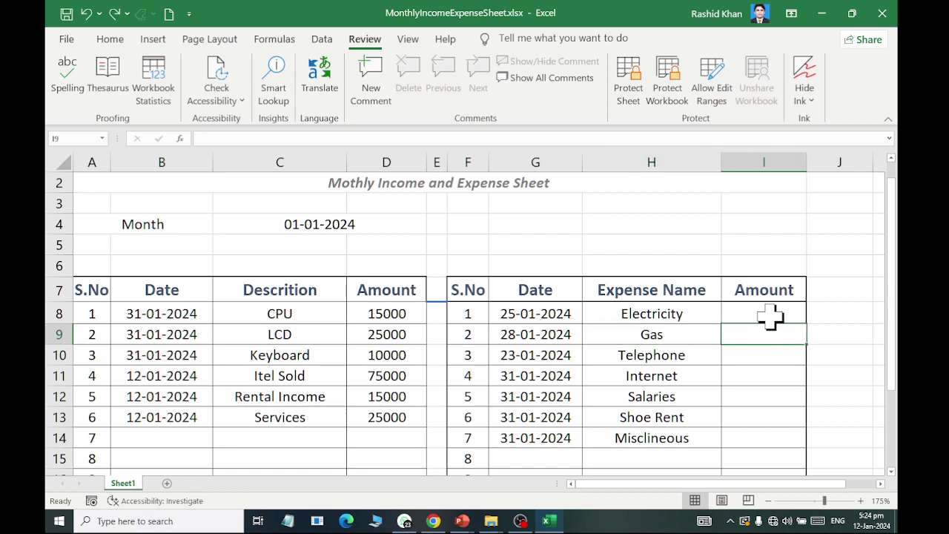
{"action": "type", "text": "2500"}
{"action": "key", "text": "Return"}
{"action": "type", "text": "50"}
{"action": "type", "text": "0"}
{"action": "key", "text": "Return"}
{"action": "type", "text": "1500"}
{"action": "key", "text": "Return"}
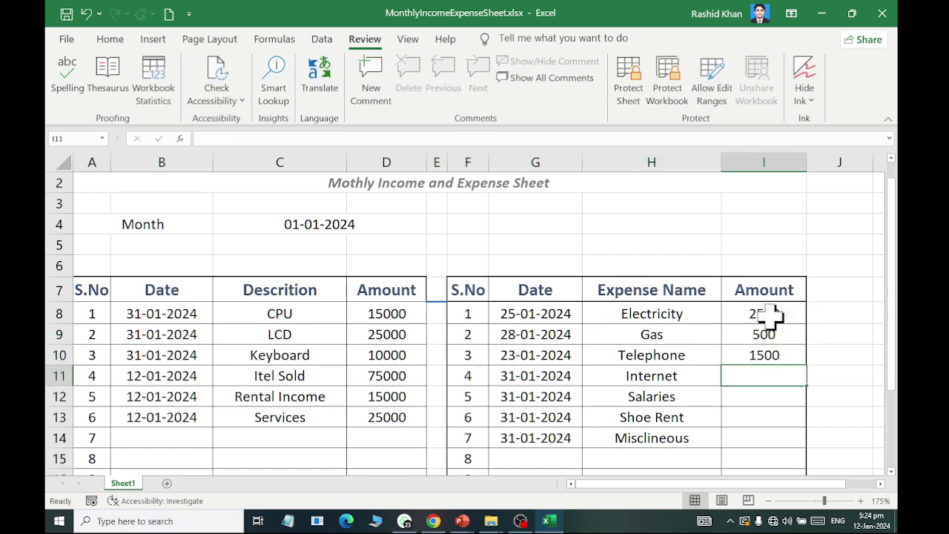
{"action": "type", "text": "1000"}
{"action": "key", "text": "Return"}
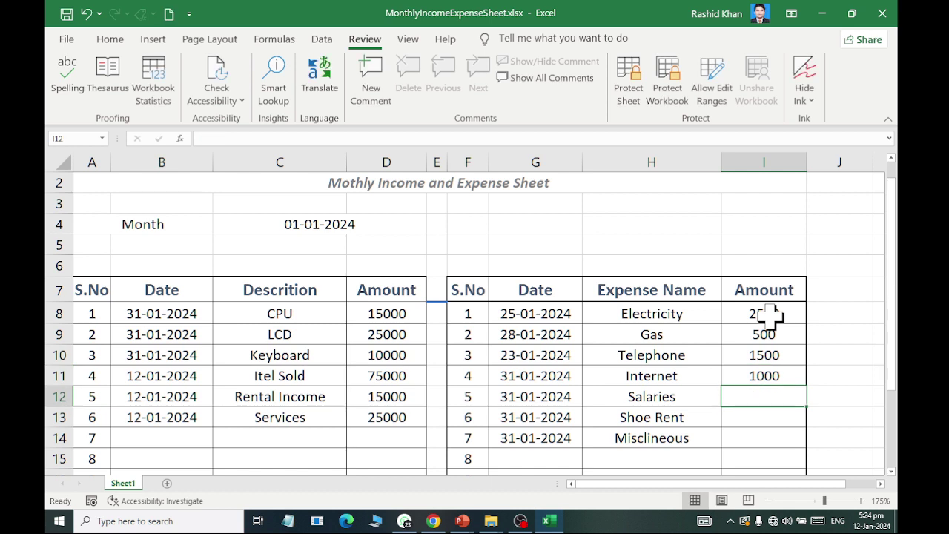
- Give Salaries 15000, rename Shoe Rent to Shope Rent, and give it 15000
{"action": "type", "text": "15000"}
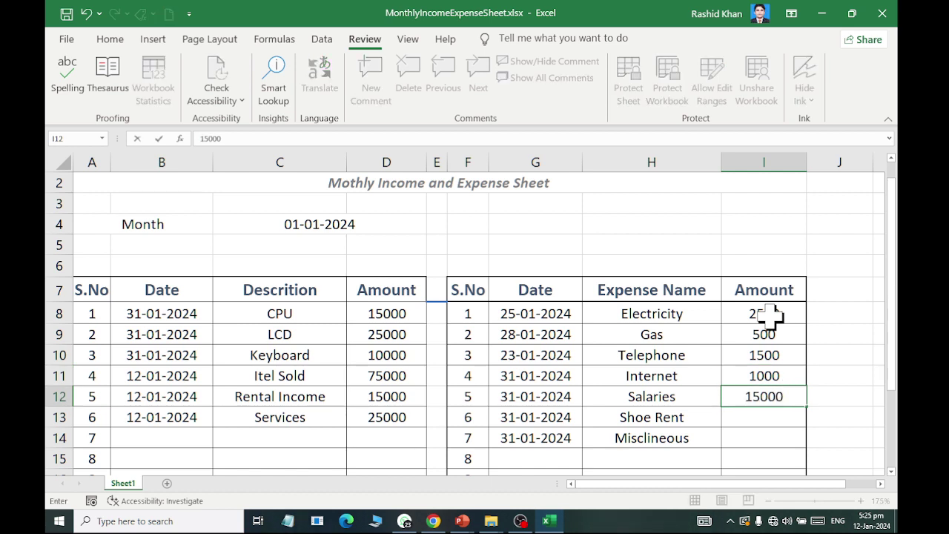
{"action": "key", "text": "Return"}
{"action": "key", "text": "Left"}
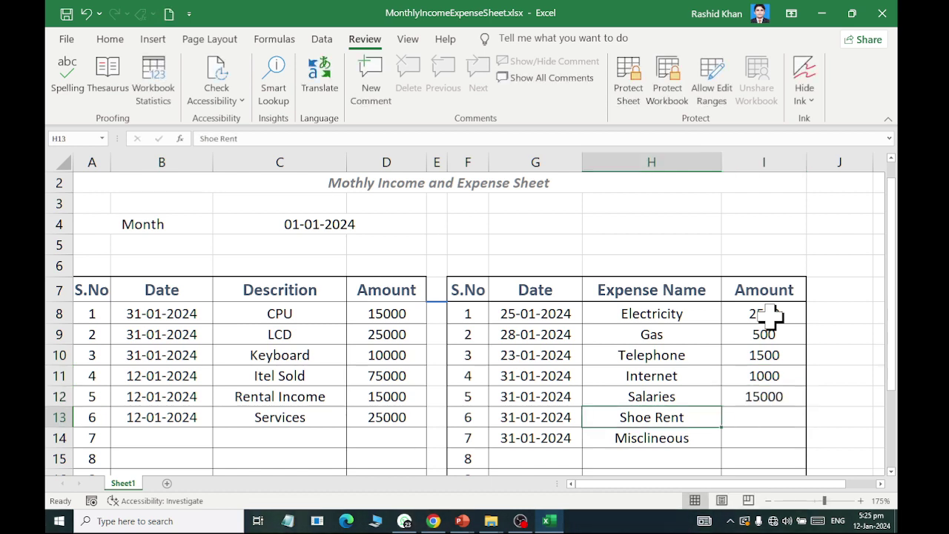
{"action": "key", "text": "F2"}
{"action": "key", "text": "Left"}
{"action": "key", "text": "Left"}
{"action": "type", "text": "p"}
{"action": "key", "text": "Tab"}
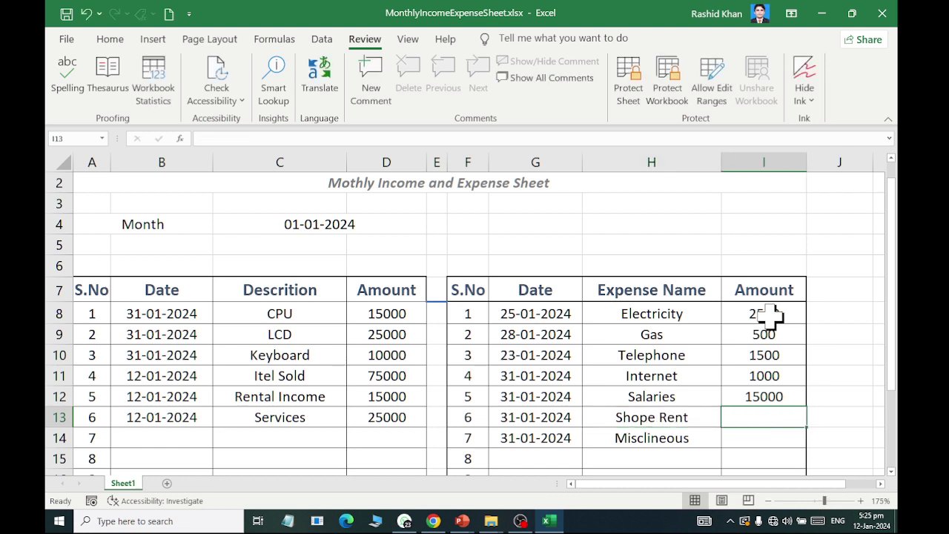
{"action": "type", "text": "15000"}
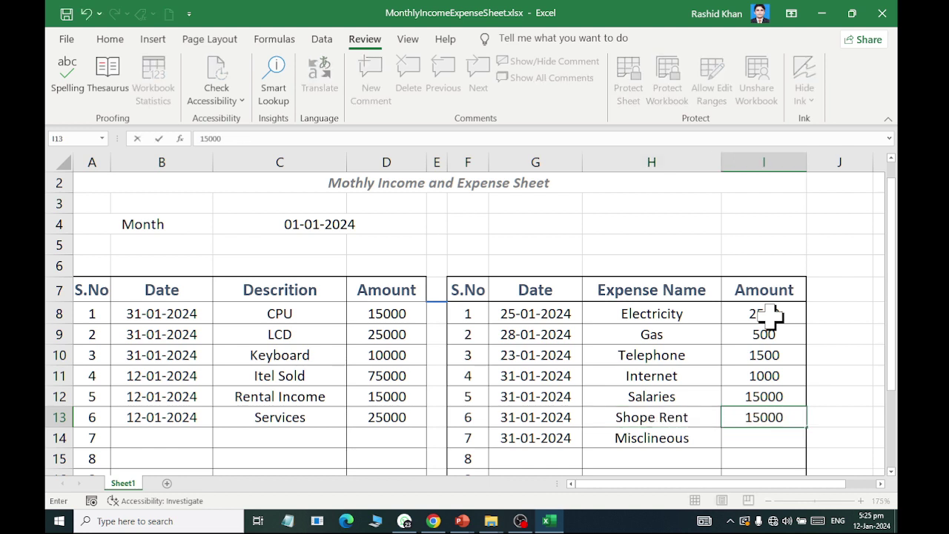
{"action": "key", "text": "Return"}
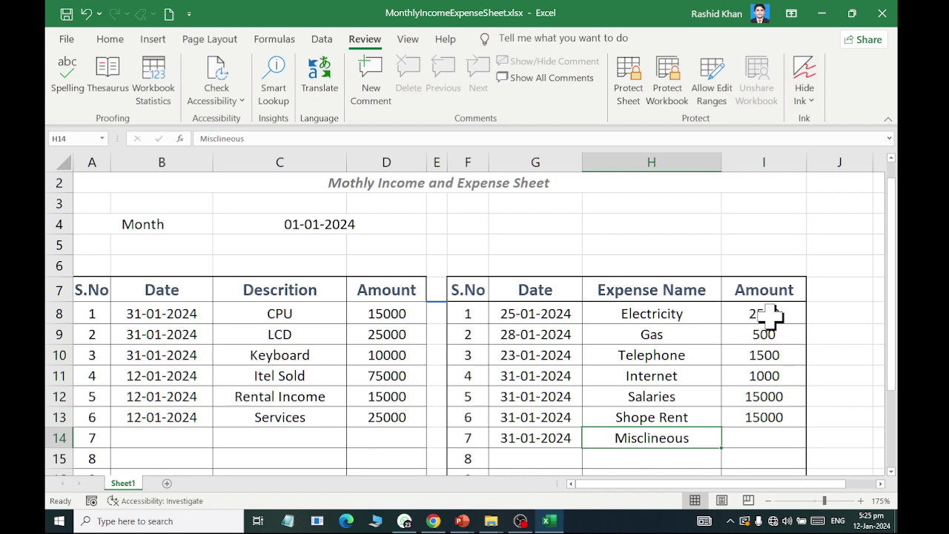
- Set the Misclineous amount to 3000
{"action": "type", "text": "30"}
{"action": "key", "text": "Escape"}
{"action": "key", "text": "Right"}
{"action": "type", "text": "3000"}
{"action": "key", "text": "Return"}
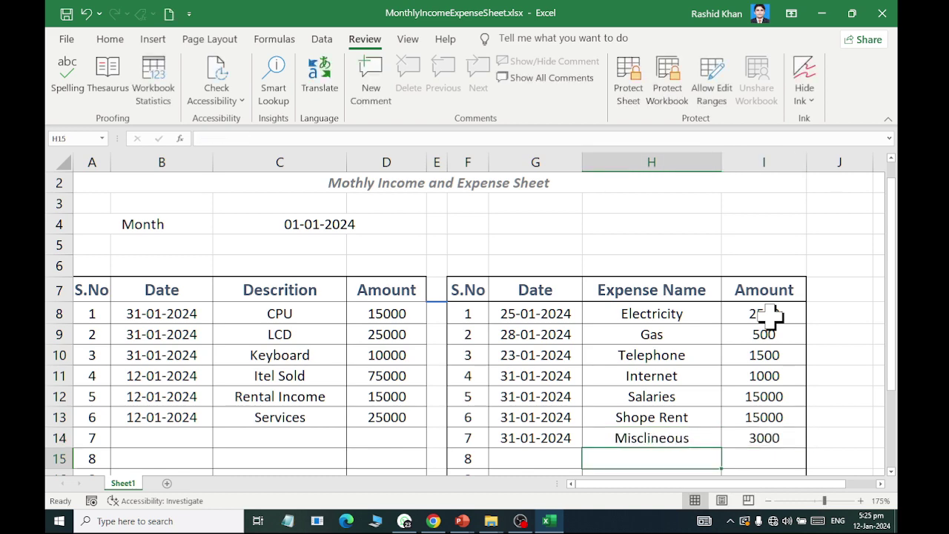
- Type the summary labels Total Income, Total Expense and Profit into G23:G25
{"action": "scroll", "coordinate": [764, 356], "scroll_direction": "down", "scroll_amount": 1}
{"action": "left_click", "coordinate": [752, 458]}
{"action": "scroll", "coordinate": [711, 438], "scroll_direction": "down", "scroll_amount": 2}
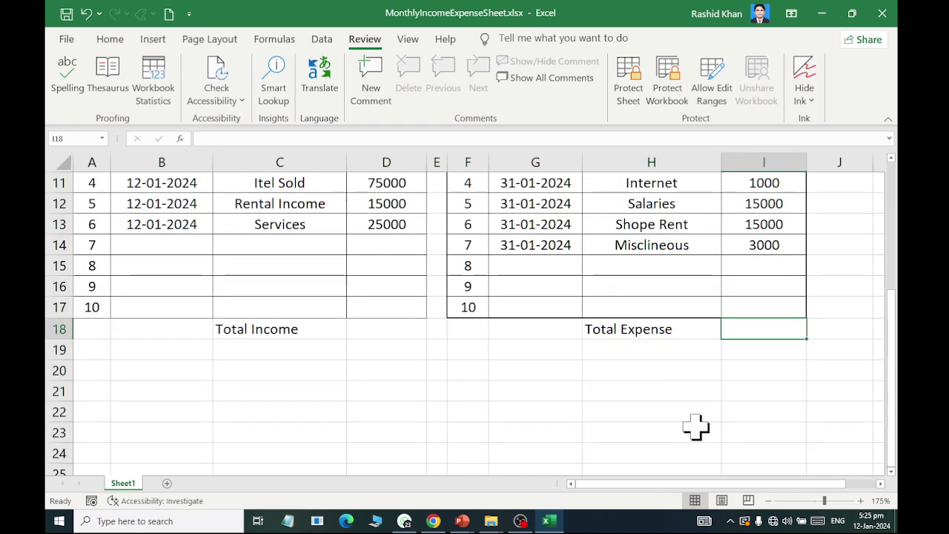
{"action": "left_click", "coordinate": [482, 430]}
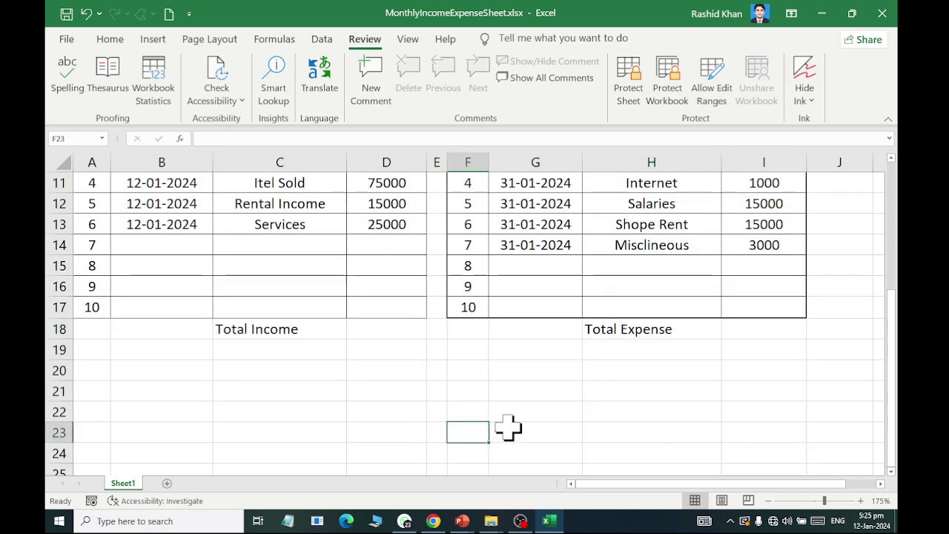
{"action": "left_click", "coordinate": [508, 430]}
{"action": "scroll", "coordinate": [496, 434], "scroll_direction": "down", "scroll_amount": 1}
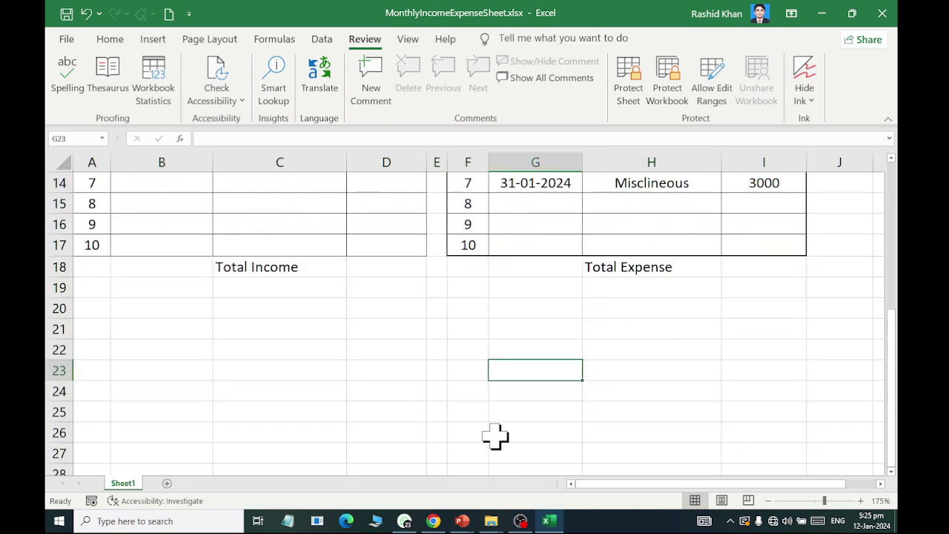
{"action": "left_click", "coordinate": [387, 371]}
{"action": "left_click", "coordinate": [512, 371]}
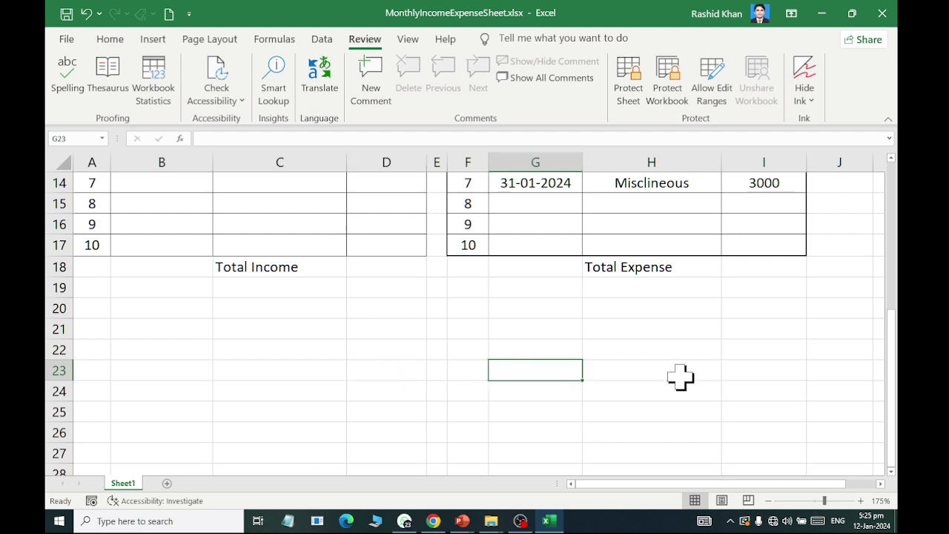
{"action": "type", "text": "T"}
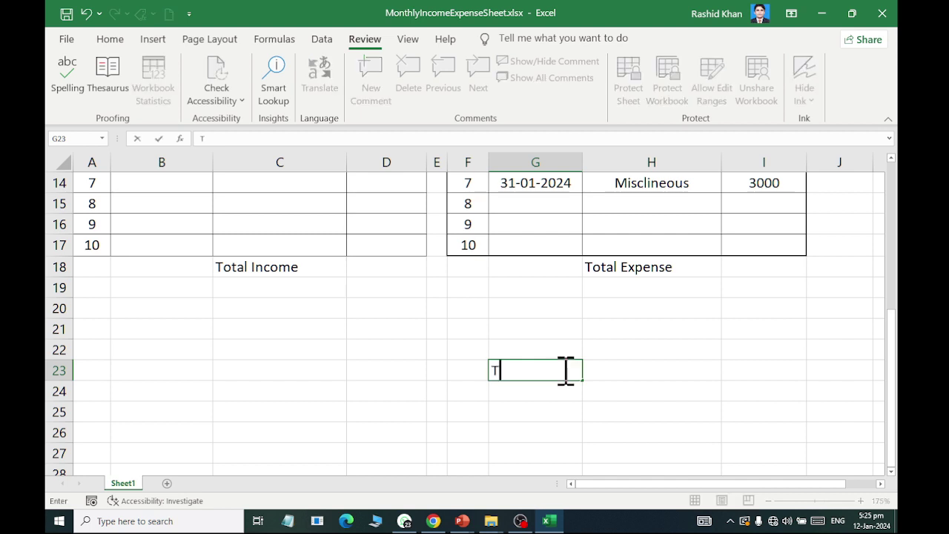
{"action": "type", "text": "otal Income"}
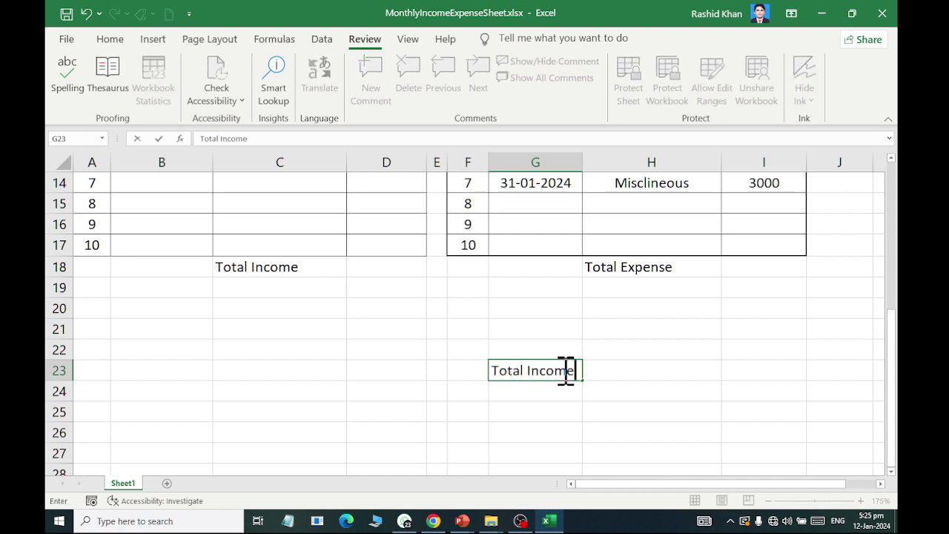
{"action": "key", "text": "Return"}
{"action": "type", "text": "Total"}
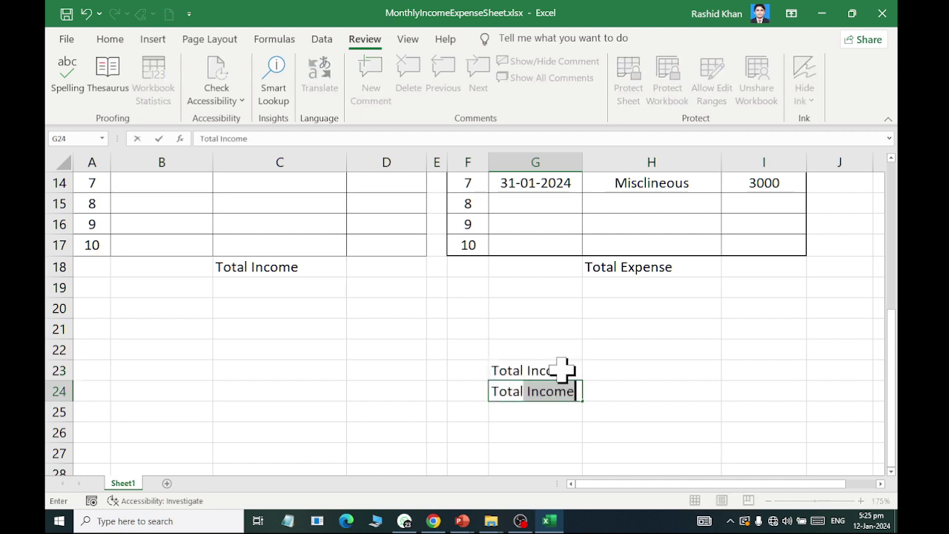
{"action": "type", "text": " Expense"}
{"action": "key", "text": "Return"}
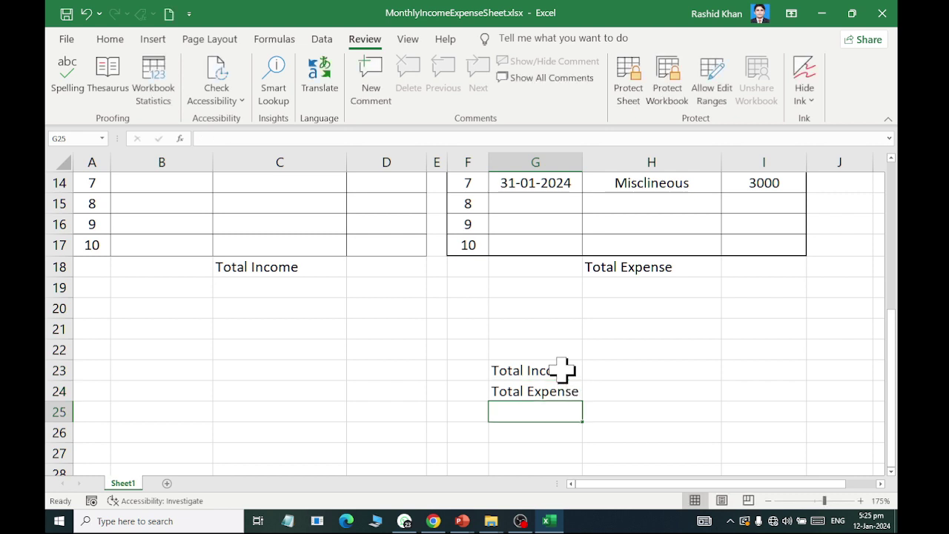
{"action": "type", "text": "Profit"}
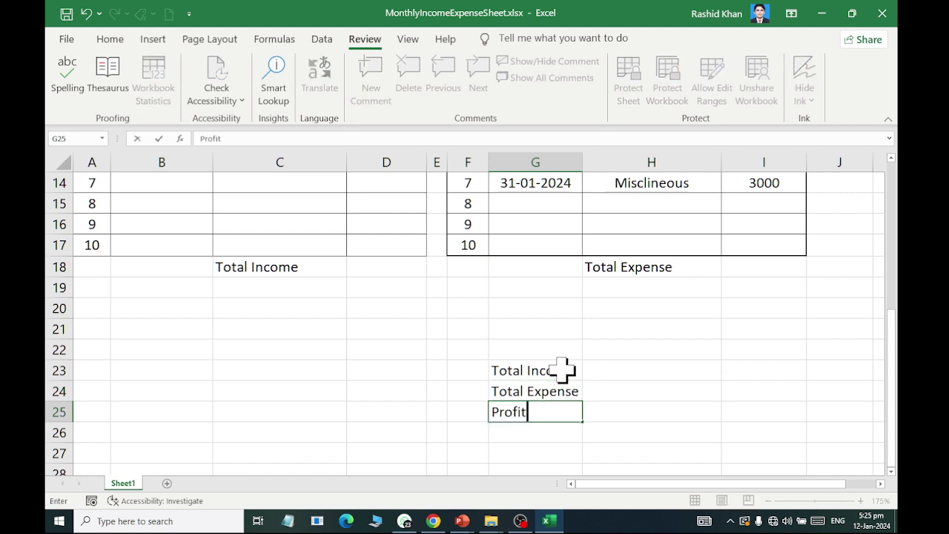
{"action": "key", "text": "Return"}
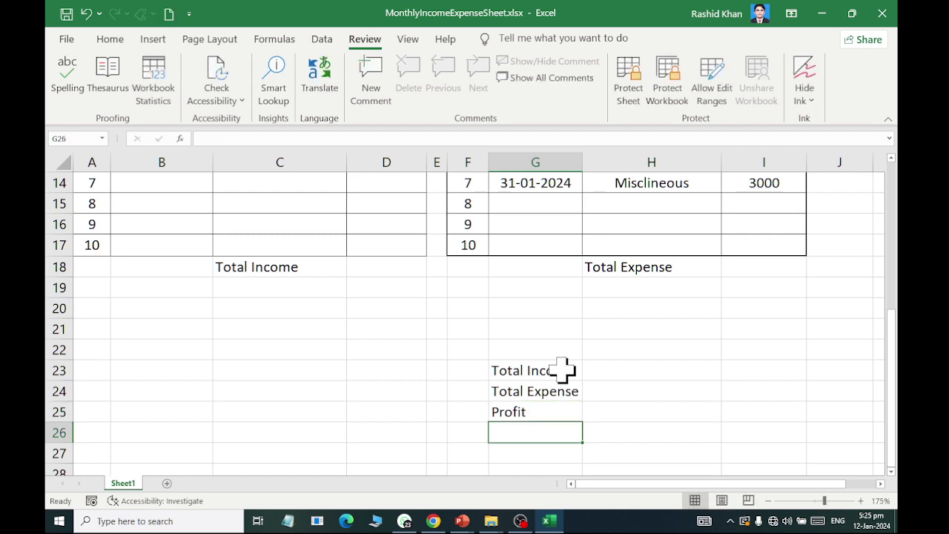
- Enter 50000, 25000 and 25000 beside Total Income, Total Expense and Profit
{"action": "left_click", "coordinate": [562, 369]}
{"action": "scroll", "coordinate": [474, 335], "scroll_direction": "up", "scroll_amount": 2}
{"action": "scroll", "coordinate": [371, 371], "scroll_direction": "down", "scroll_amount": 1}
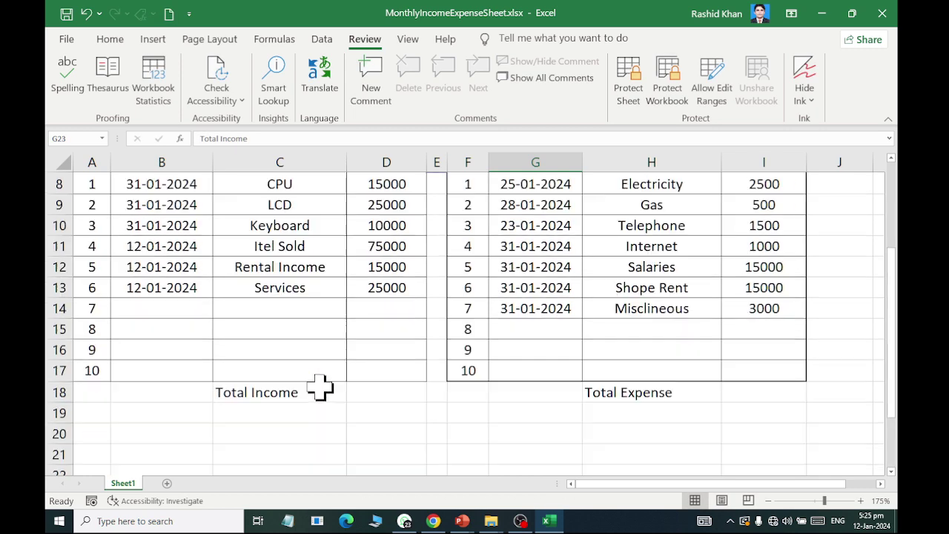
{"action": "left_click", "coordinate": [375, 400]}
{"action": "left_click", "coordinate": [798, 396]}
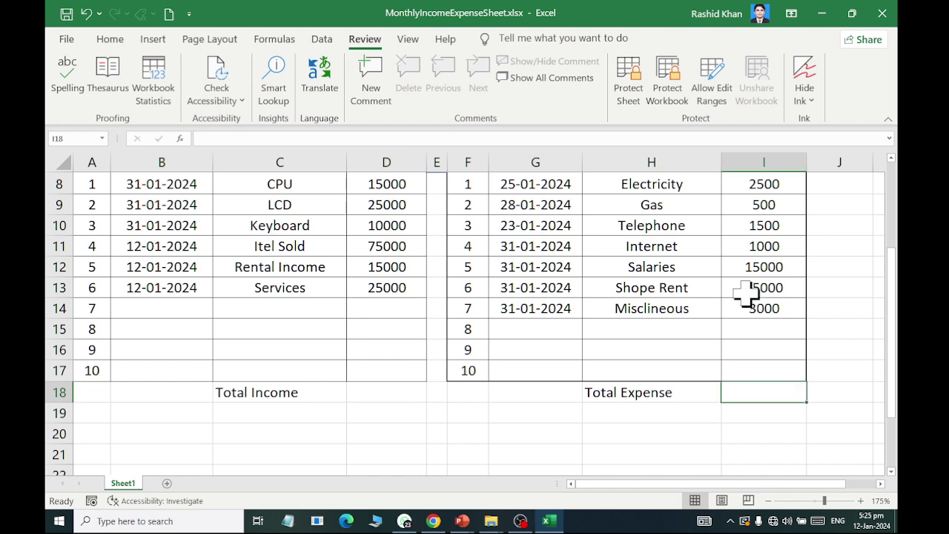
{"action": "scroll", "coordinate": [745, 300], "scroll_direction": "down", "scroll_amount": 1}
{"action": "left_click", "coordinate": [639, 468]}
{"action": "scroll", "coordinate": [627, 334], "scroll_direction": "down", "scroll_amount": 3}
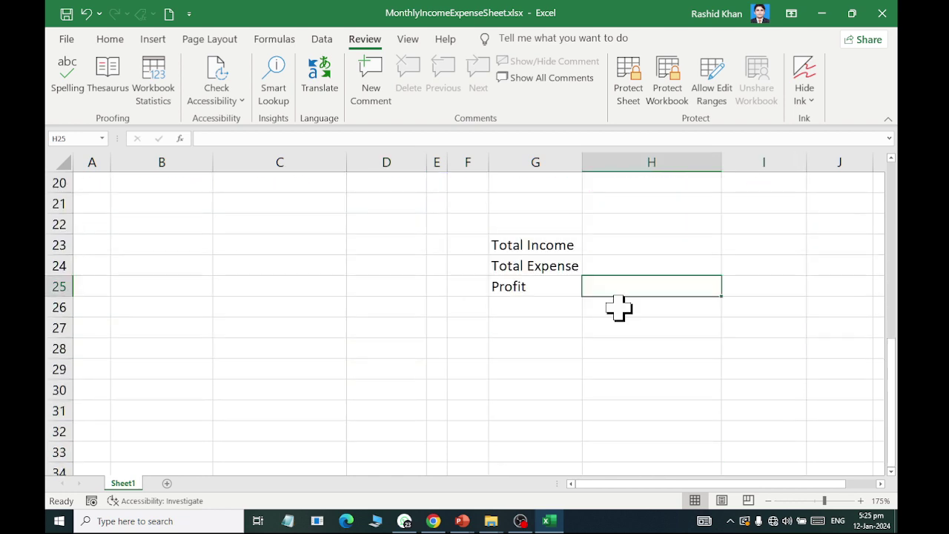
{"action": "left_click", "coordinate": [617, 244]}
{"action": "left_click", "coordinate": [628, 291]}
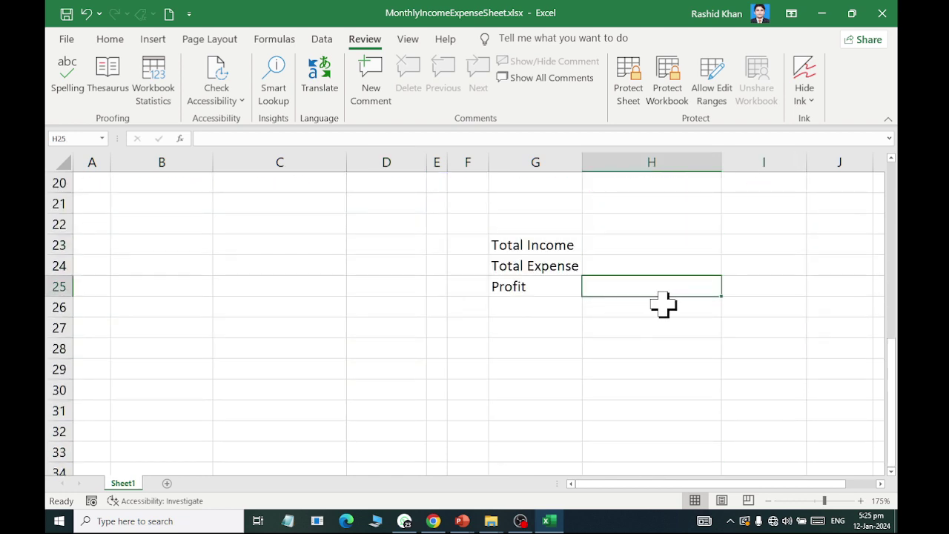
{"action": "left_click", "coordinate": [632, 252]}
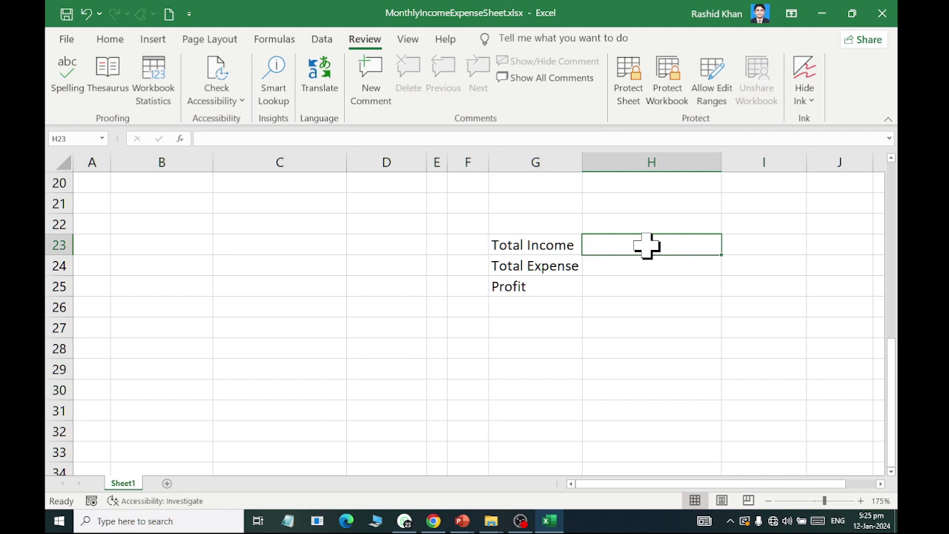
{"action": "type", "text": "50000"}
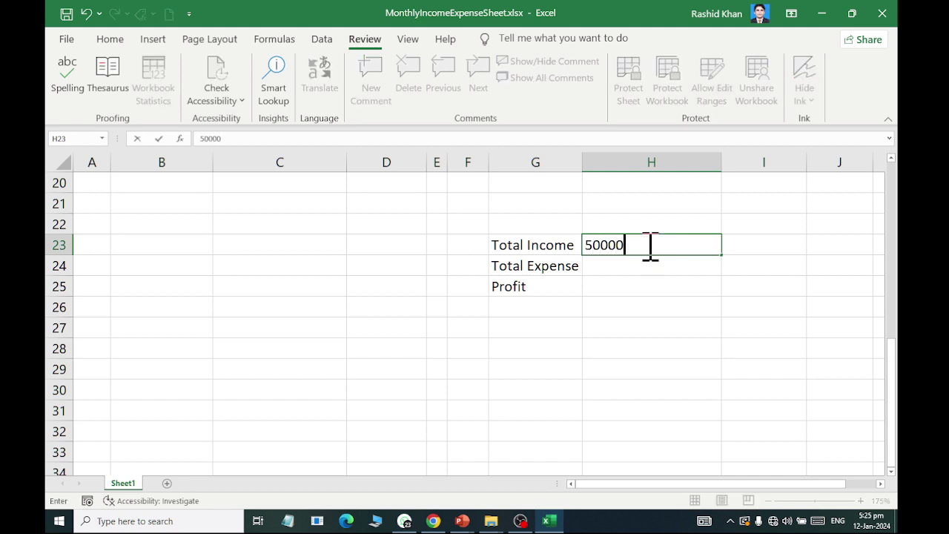
{"action": "key", "text": "Return"}
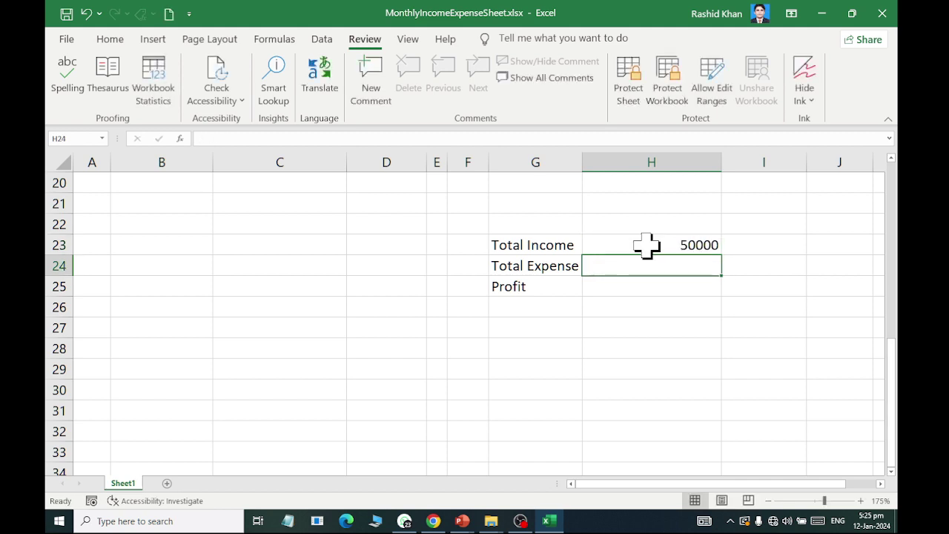
{"action": "type", "text": "25000"}
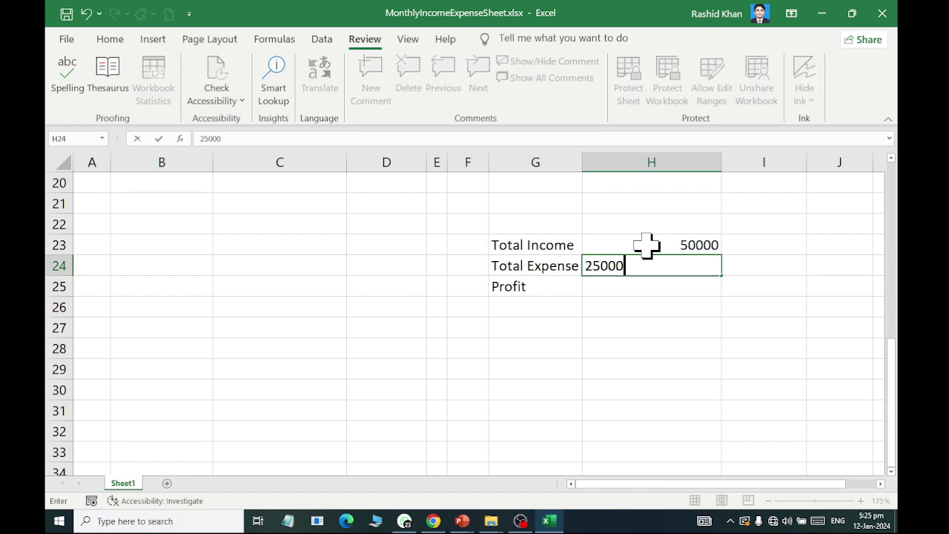
{"action": "key", "text": "Return"}
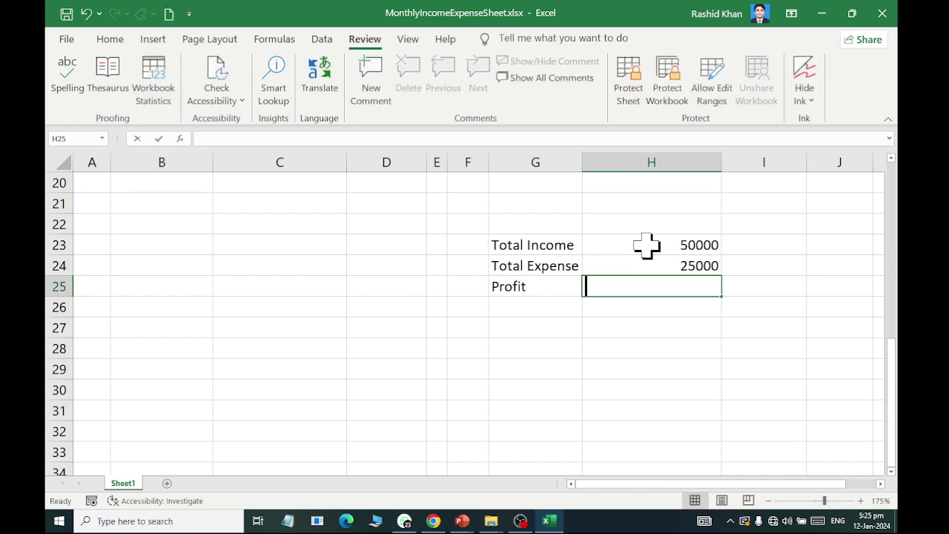
{"action": "type", "text": "25000"}
{"action": "key", "text": "Return"}
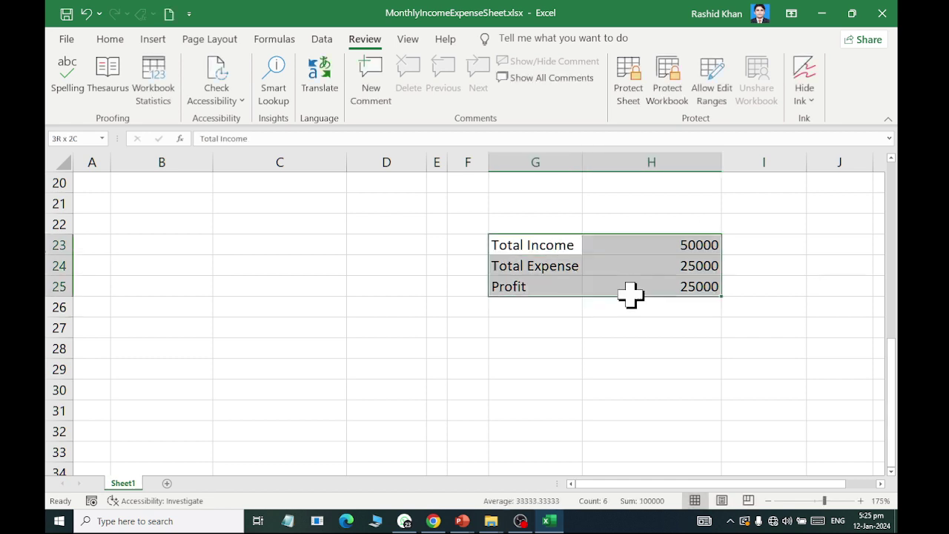
- Give the G23:H25 summary block All Borders plus a Thick Outside Border
{"action": "left_click_drag", "start_coordinate": [552, 243], "coordinate": [631, 291]}
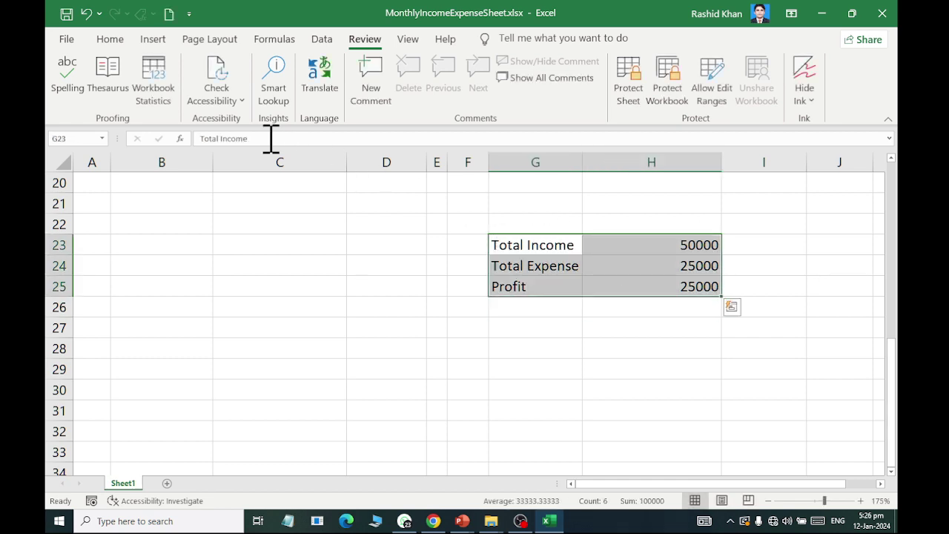
{"action": "left_click", "coordinate": [104, 42]}
{"action": "left_click", "coordinate": [205, 94]}
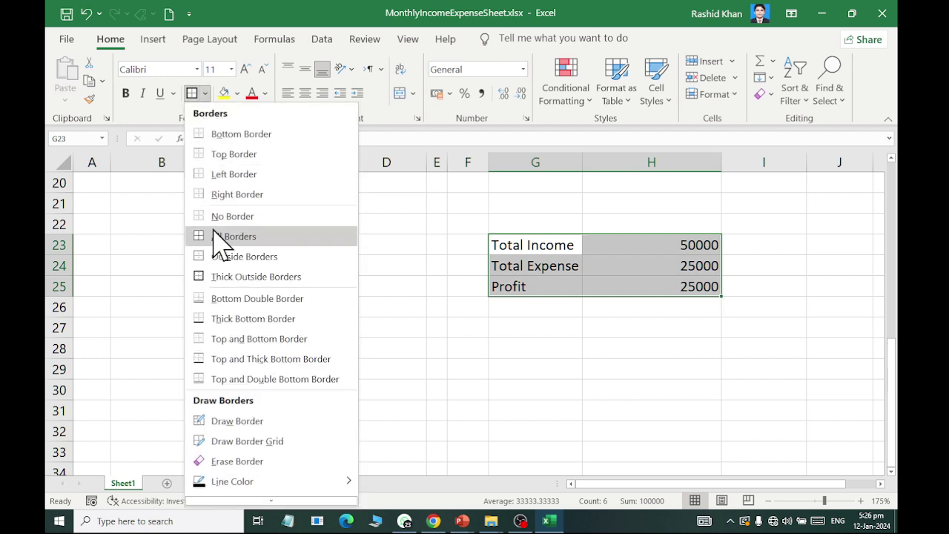
{"action": "left_click", "coordinate": [218, 241]}
{"action": "left_click", "coordinate": [205, 94]}
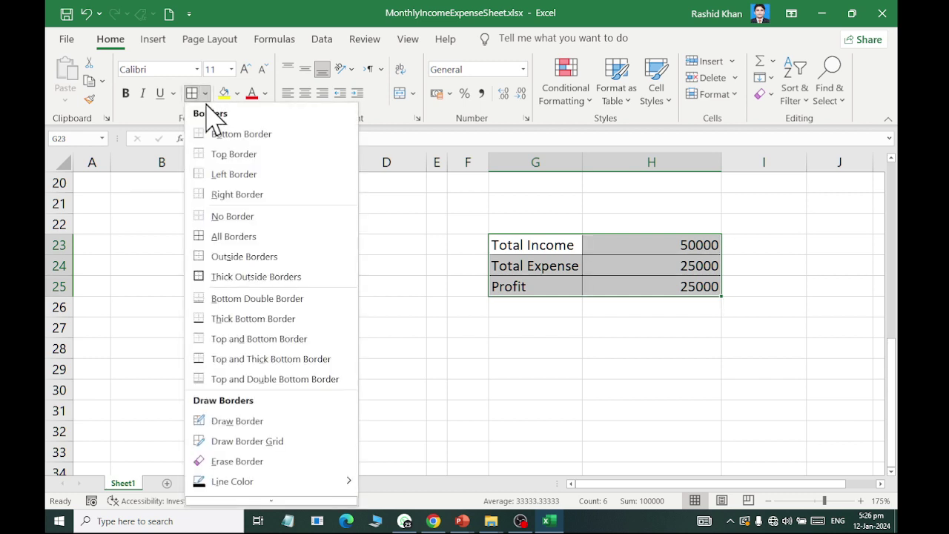
{"action": "left_click", "coordinate": [220, 276]}
- Border the Total Income cells C18:D18 and add a thick outline around them
{"action": "scroll", "coordinate": [519, 375], "scroll_direction": "up", "scroll_amount": 2}
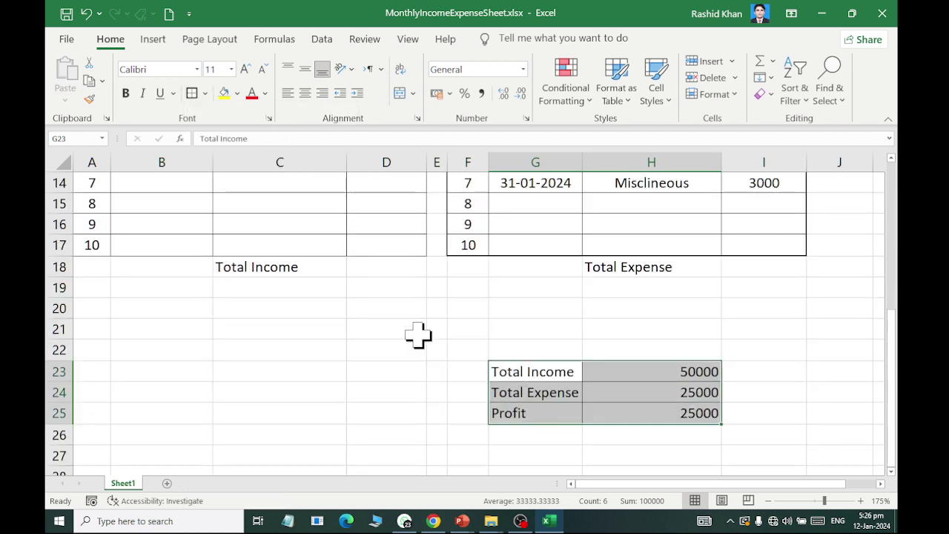
{"action": "left_click", "coordinate": [256, 267]}
{"action": "left_click_drag", "start_coordinate": [256, 267], "coordinate": [367, 267]}
{"action": "left_click", "coordinate": [206, 93]}
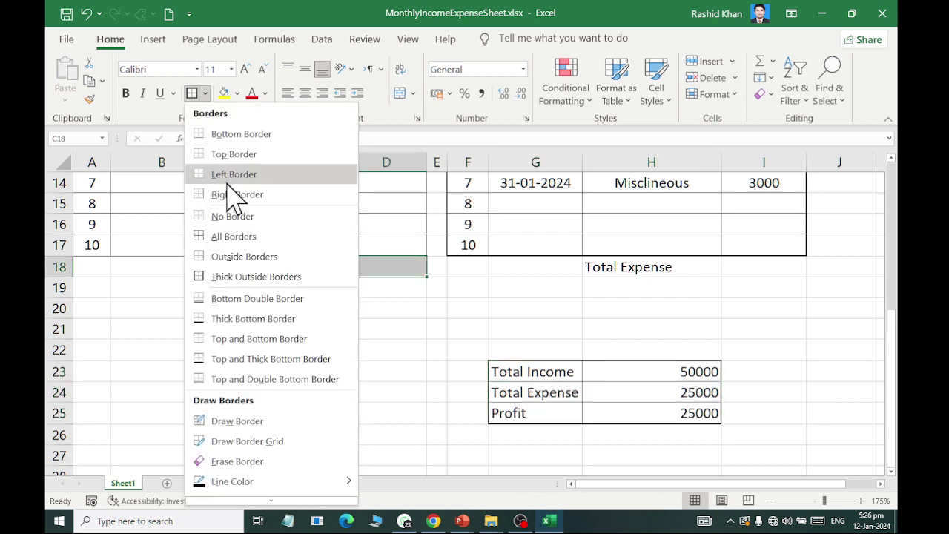
{"action": "left_click", "coordinate": [232, 236]}
{"action": "left_click", "coordinate": [205, 93]}
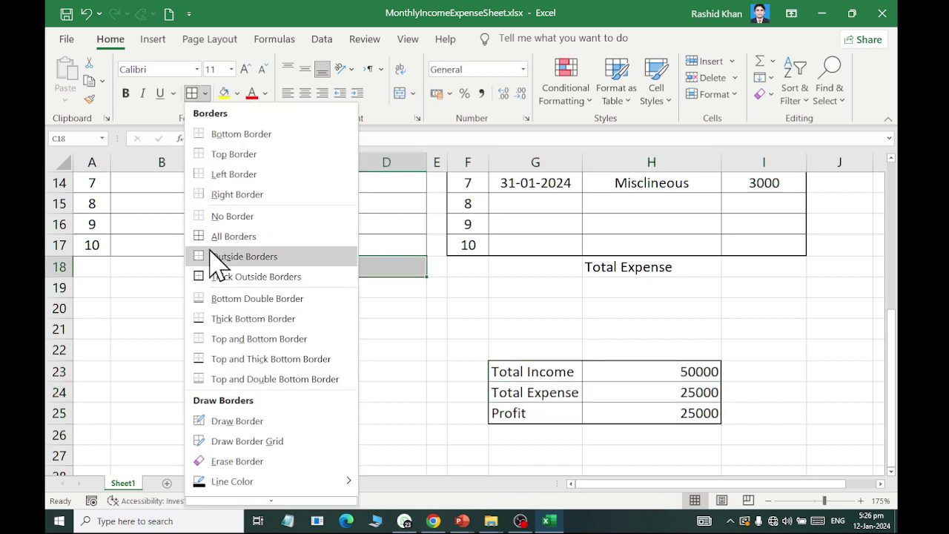
{"action": "left_click", "coordinate": [222, 277]}
- Border the Total Expense cells H18:I18 and add a thick outline around them
{"action": "left_click_drag", "start_coordinate": [631, 267], "coordinate": [764, 267]}
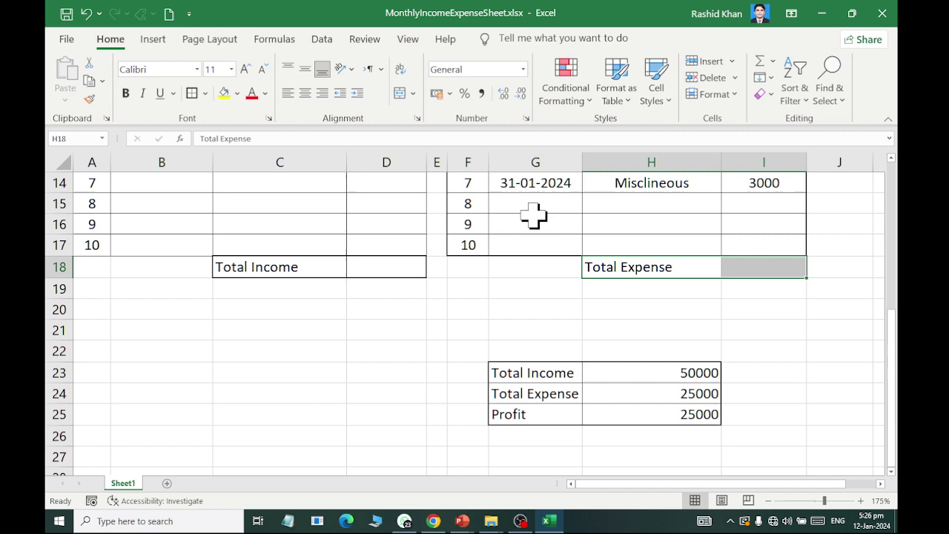
{"action": "left_click", "coordinate": [205, 93]}
{"action": "left_click", "coordinate": [213, 195]}
{"action": "left_click", "coordinate": [205, 93]}
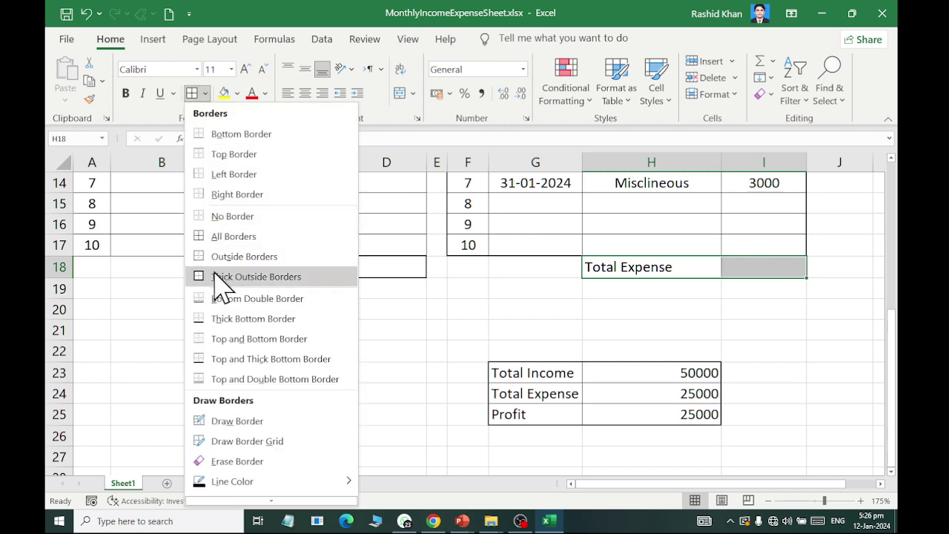
{"action": "left_click", "coordinate": [222, 277]}
{"action": "scroll", "coordinate": [195, 251], "scroll_direction": "up", "scroll_amount": 5}
{"action": "scroll", "coordinate": [196, 249], "scroll_direction": "down", "scroll_amount": 3}
{"action": "scroll", "coordinate": [197, 248], "scroll_direction": "up", "scroll_amount": 2}
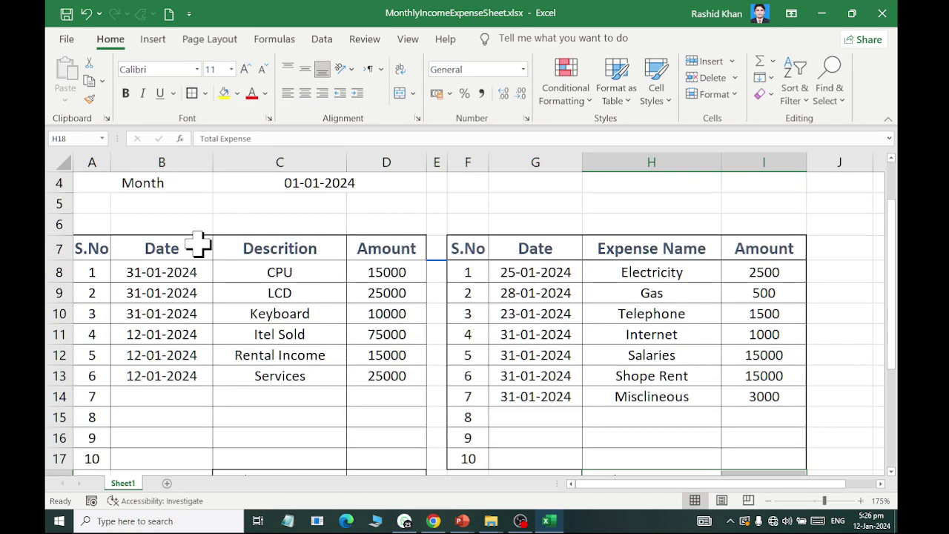
{"action": "scroll", "coordinate": [199, 245], "scroll_direction": "up", "scroll_amount": 1}
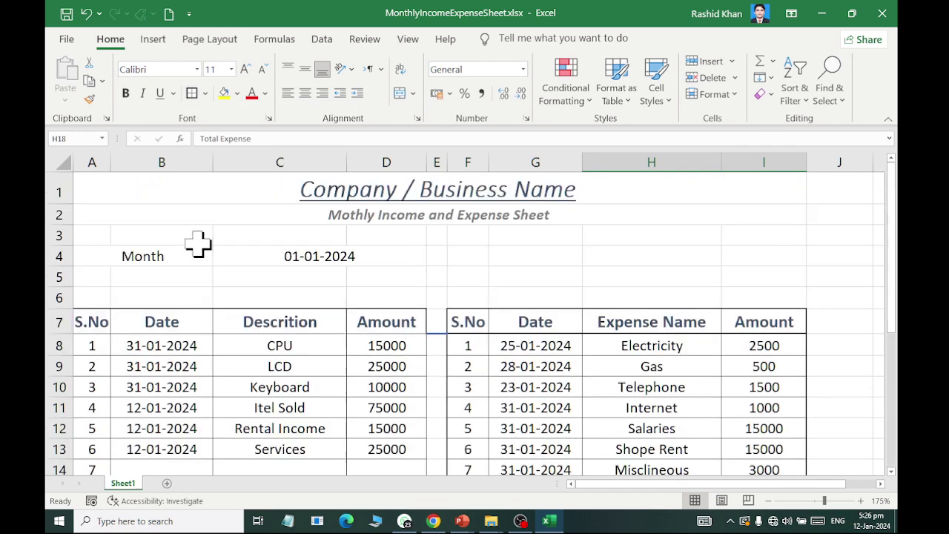
- Rename the sheet to Jan, then make a copy of it named Feb
{"action": "left_click", "coordinate": [306, 262]}
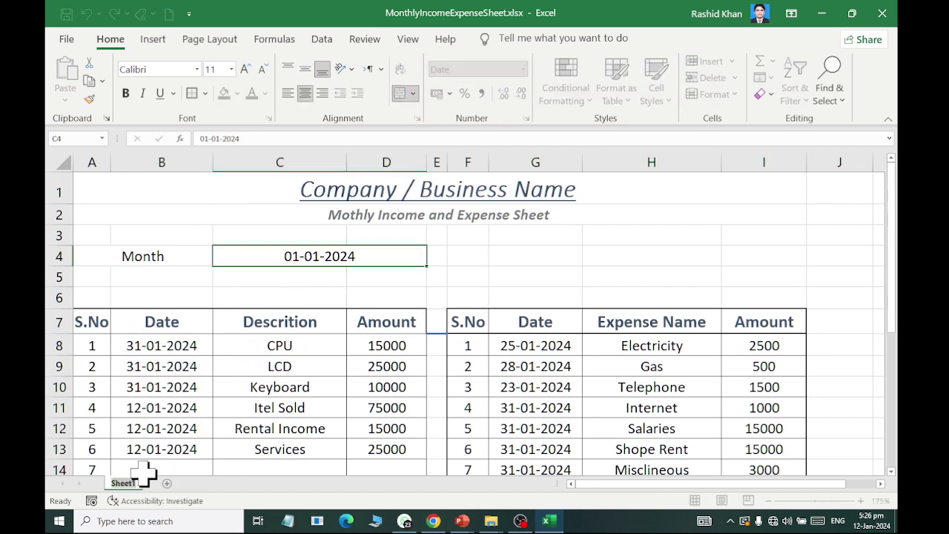
{"action": "left_click", "coordinate": [119, 483]}
{"action": "type", "text": "Jan"}
{"action": "key", "text": "Return"}
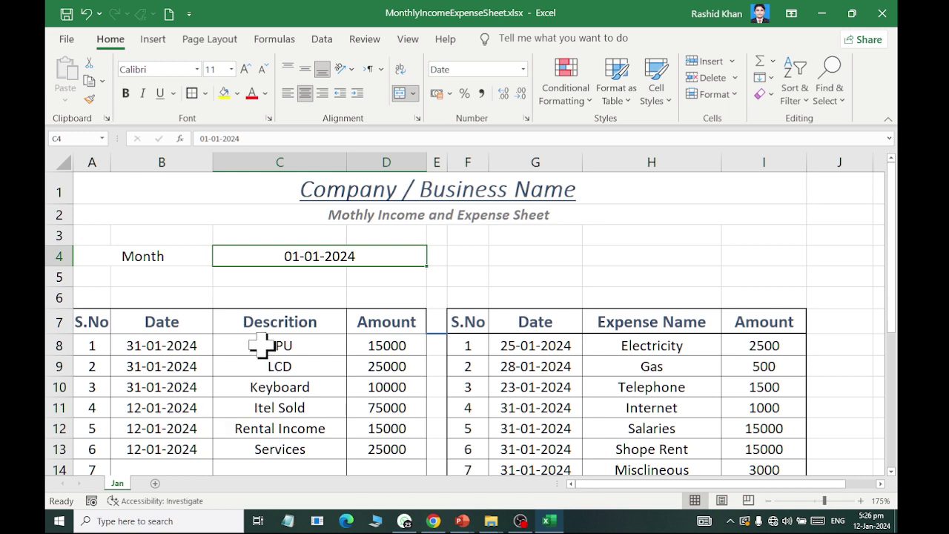
{"action": "right_click", "coordinate": [120, 484]}
{"action": "left_click", "coordinate": [180, 353]}
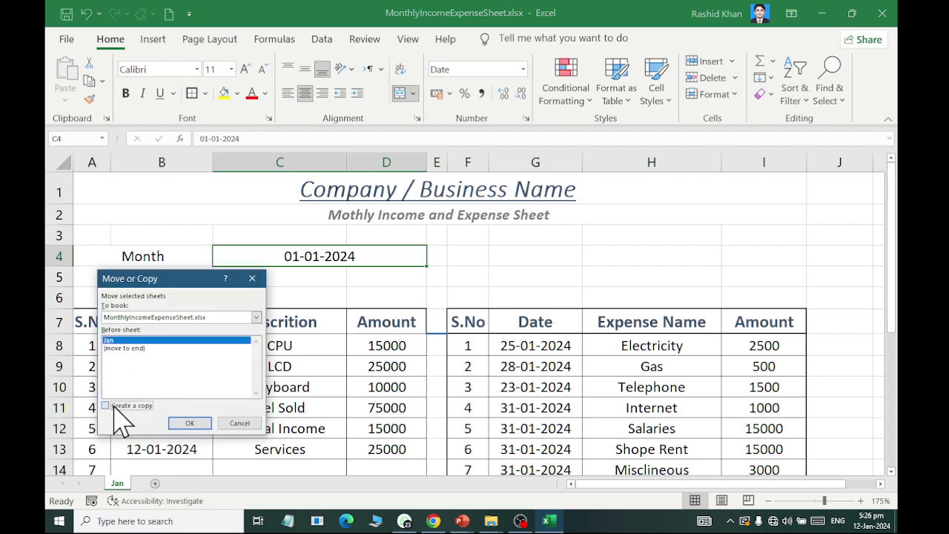
{"action": "left_click", "coordinate": [189, 424]}
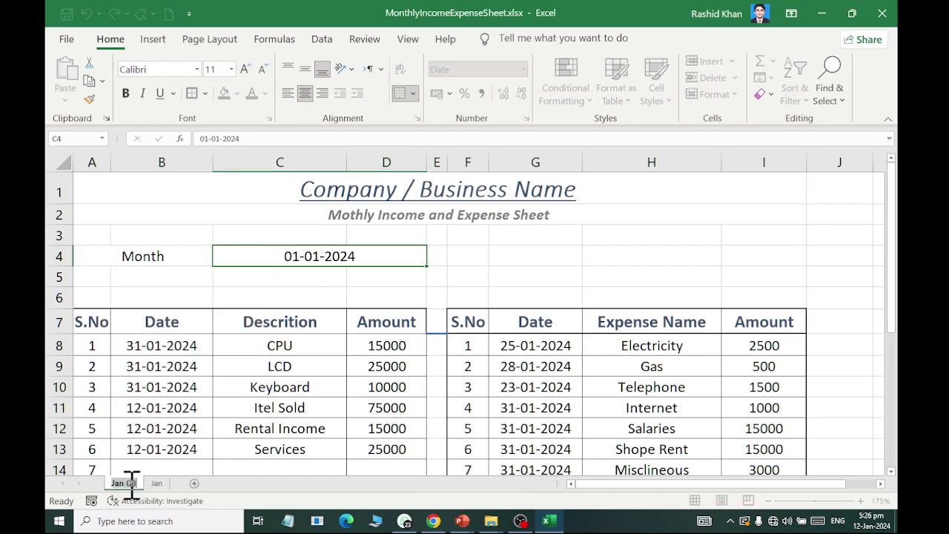
{"action": "type", "text": "Feb"}
{"action": "key", "text": "Return"}
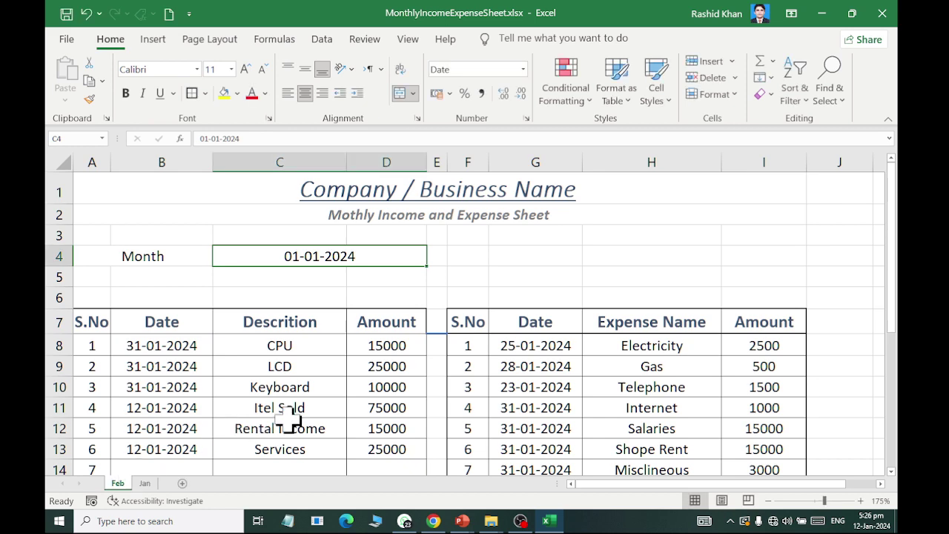
- Clear the income amounts and the expense amounts in both Amount columns
{"action": "scroll", "coordinate": [289, 421], "scroll_direction": "down", "scroll_amount": 1}
{"action": "left_click_drag", "start_coordinate": [406, 276], "coordinate": [396, 441]}
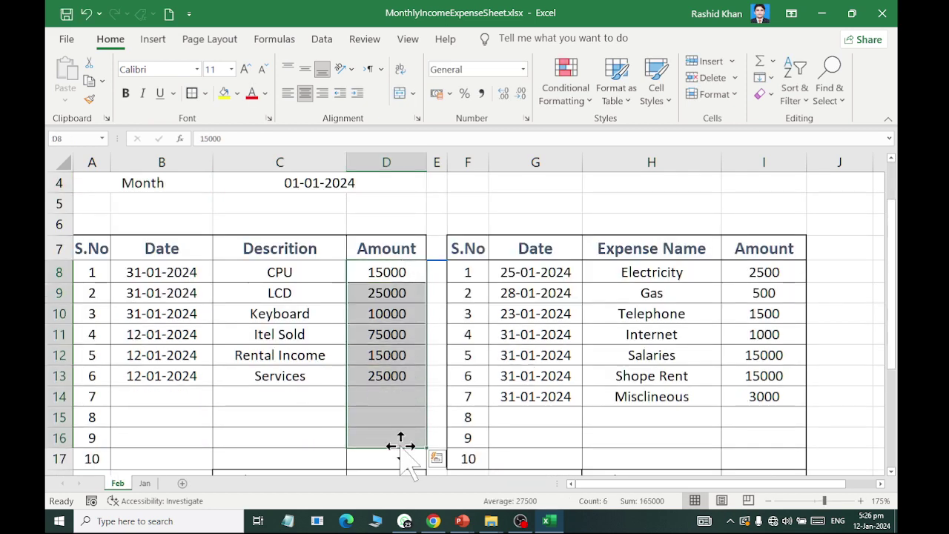
{"action": "key", "text": "Delete"}
{"action": "left_click_drag", "start_coordinate": [792, 280], "coordinate": [787, 454]}
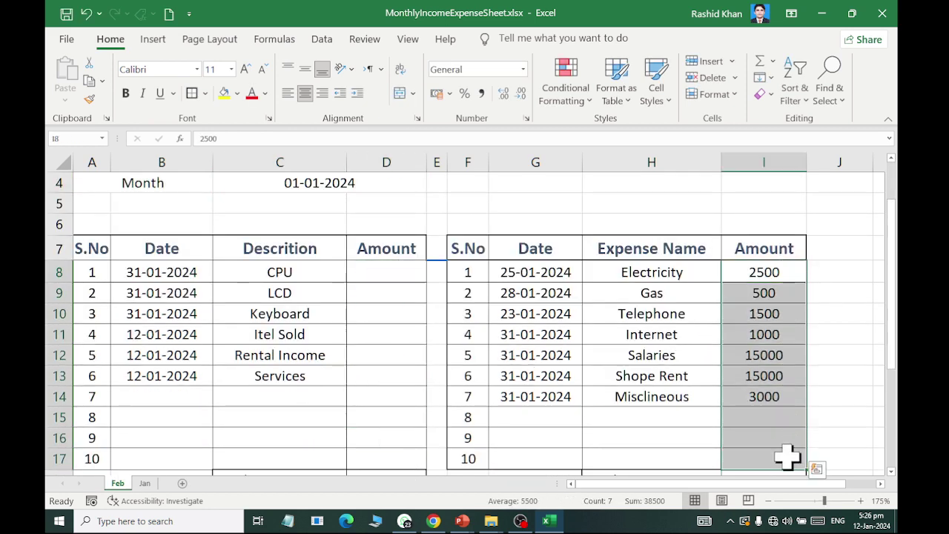
{"action": "key", "text": "Delete"}
- Set the month date in C4 to 01-02-2024
{"action": "scroll", "coordinate": [763, 437], "scroll_direction": "down", "scroll_amount": 2}
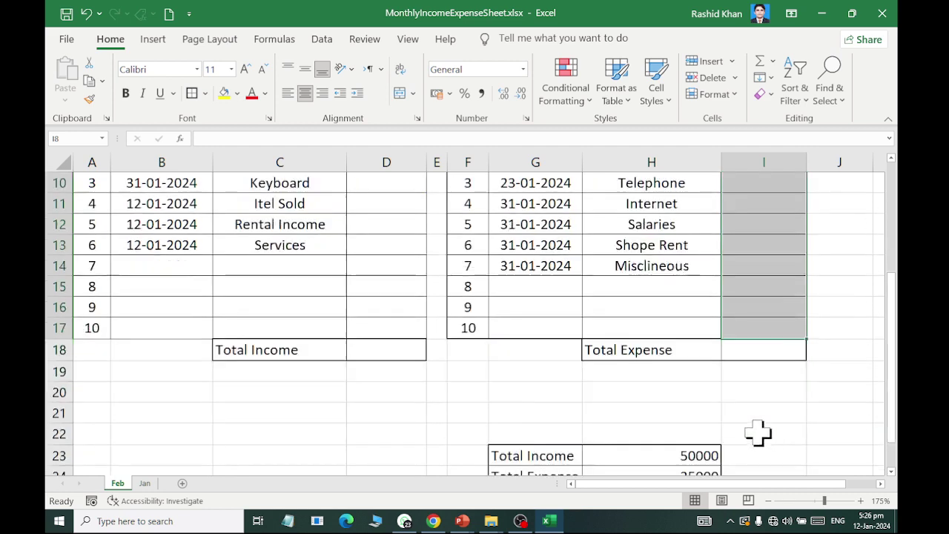
{"action": "scroll", "coordinate": [757, 432], "scroll_direction": "down", "scroll_amount": 1}
{"action": "scroll", "coordinate": [625, 466], "scroll_direction": "up", "scroll_amount": 4}
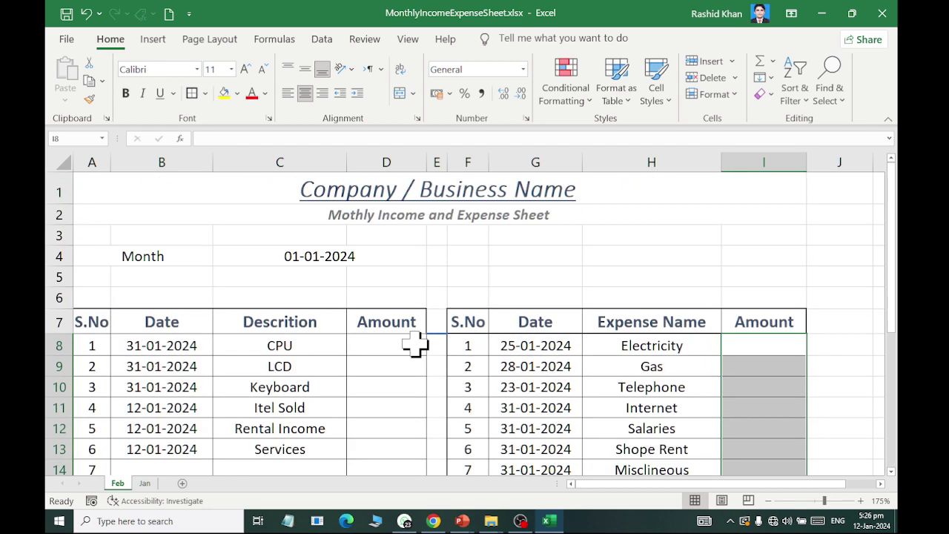
{"action": "left_click", "coordinate": [263, 256]}
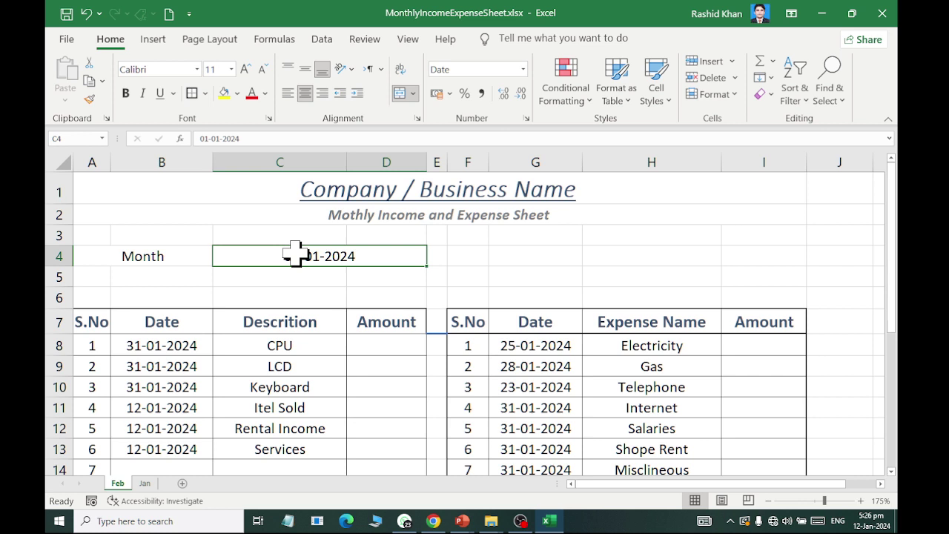
{"action": "type", "text": "1/2"}
{"action": "type", "text": "24"}
{"action": "key", "text": "Return"}
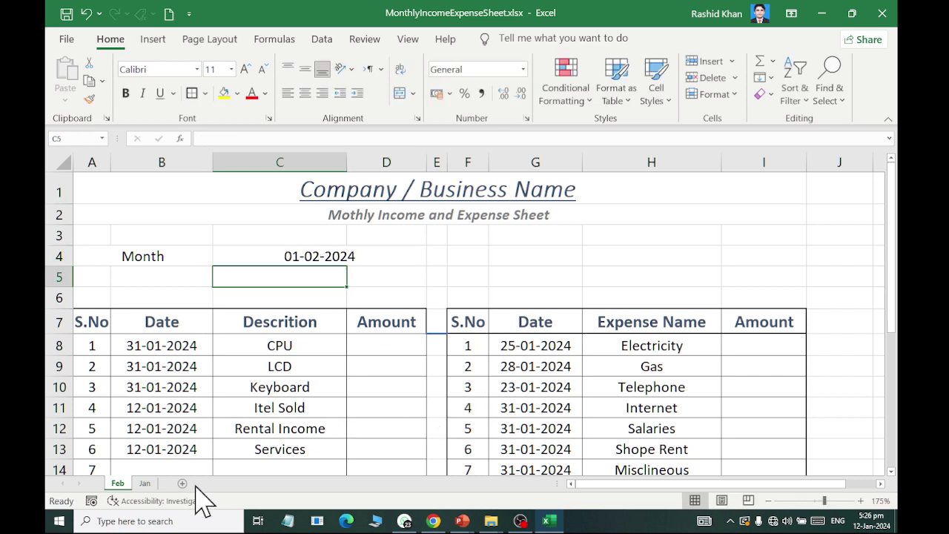
- Copy the Feb sheet via Move or Copy and rename the Feb (2) copy to March
{"action": "right_click", "coordinate": [122, 484]}
{"action": "left_click", "coordinate": [159, 356]}
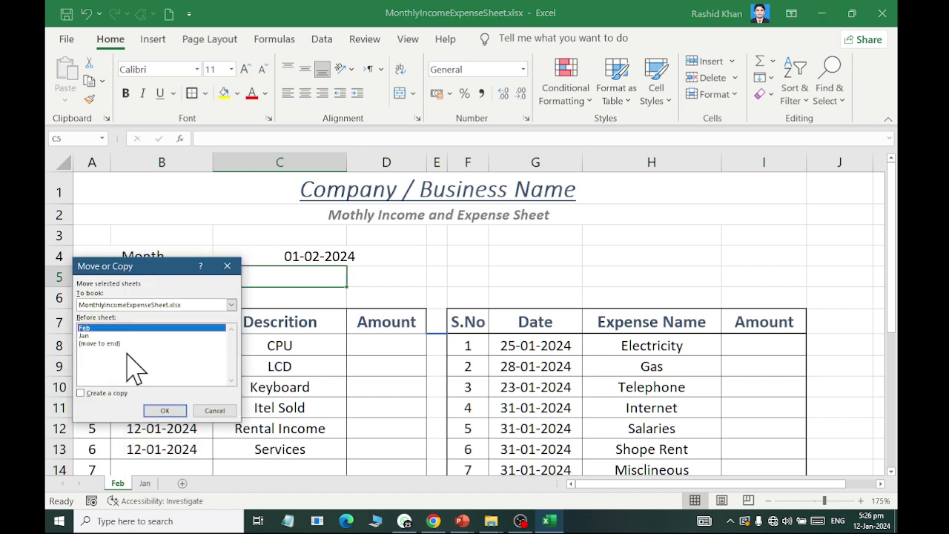
{"action": "left_click", "coordinate": [80, 393]}
{"action": "left_click", "coordinate": [165, 410]}
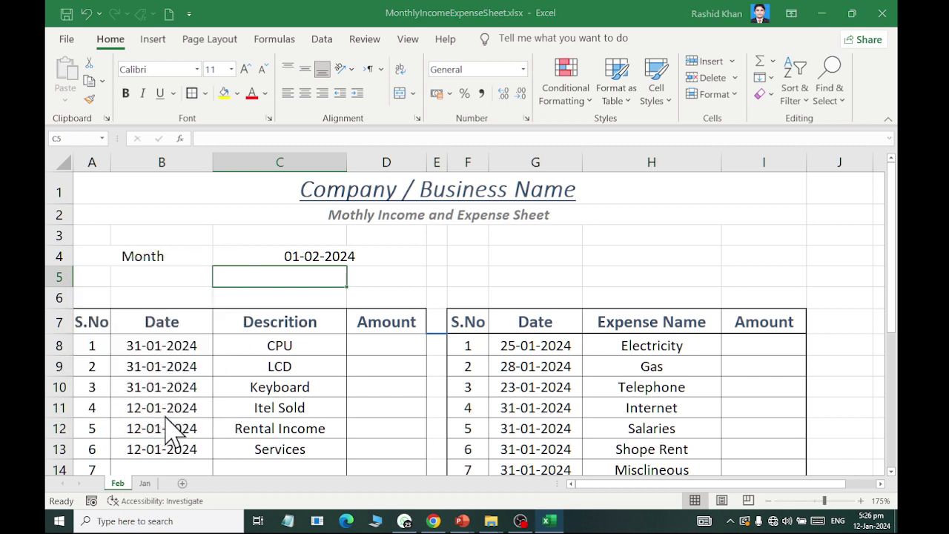
{"action": "double_click", "coordinate": [123, 482]}
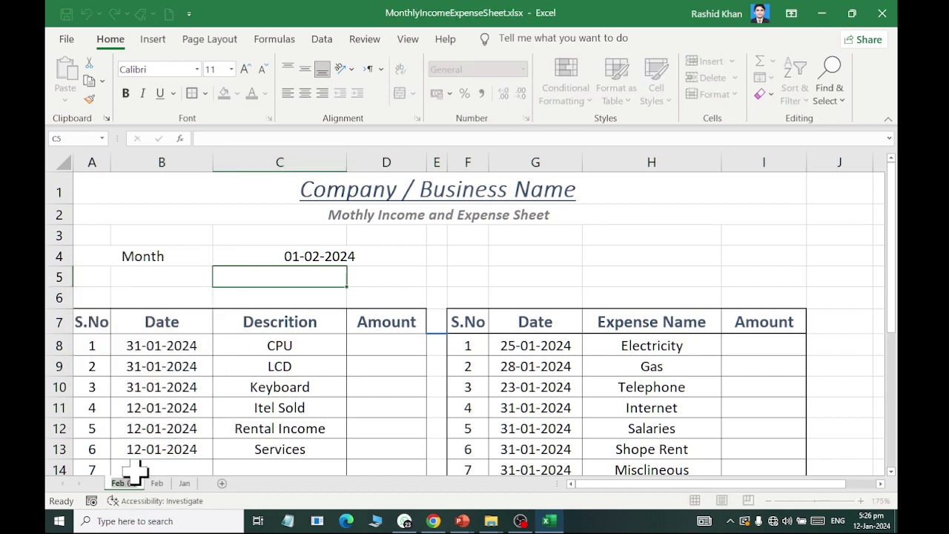
{"action": "type", "text": "Marc"}
{"action": "key", "text": "Return"}
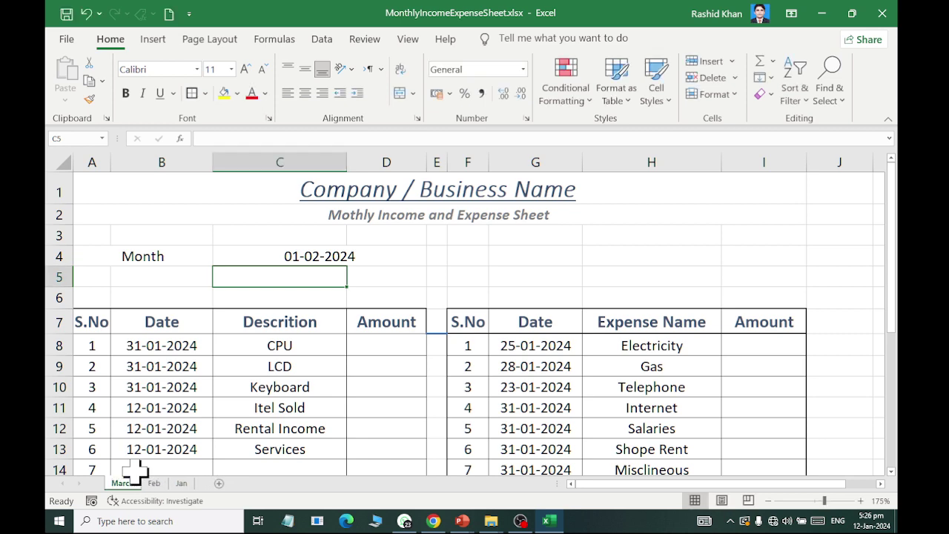
{"action": "scroll", "coordinate": [336, 283], "scroll_direction": "down", "scroll_amount": 3}
{"action": "scroll", "coordinate": [336, 283], "scroll_direction": "up", "scroll_amount": 2}
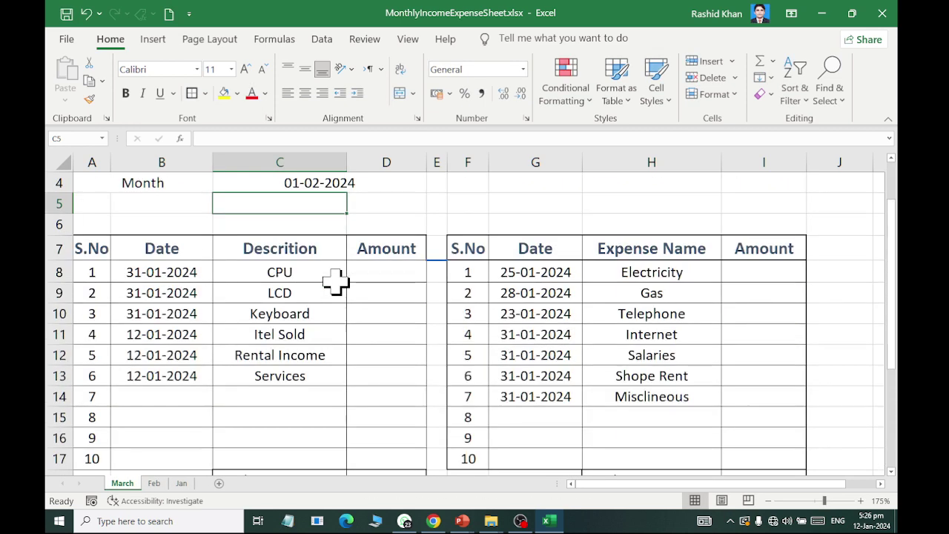
{"action": "scroll", "coordinate": [336, 283], "scroll_direction": "up", "scroll_amount": 1}
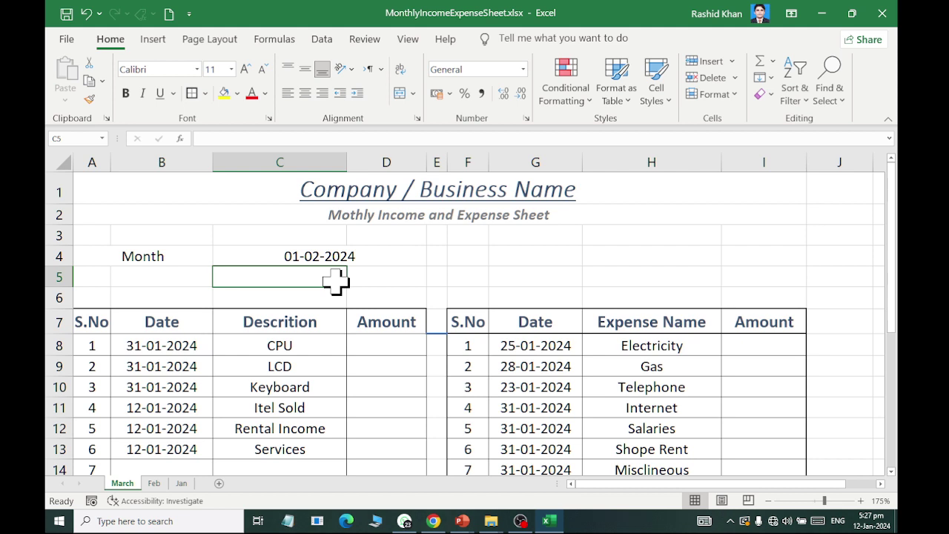